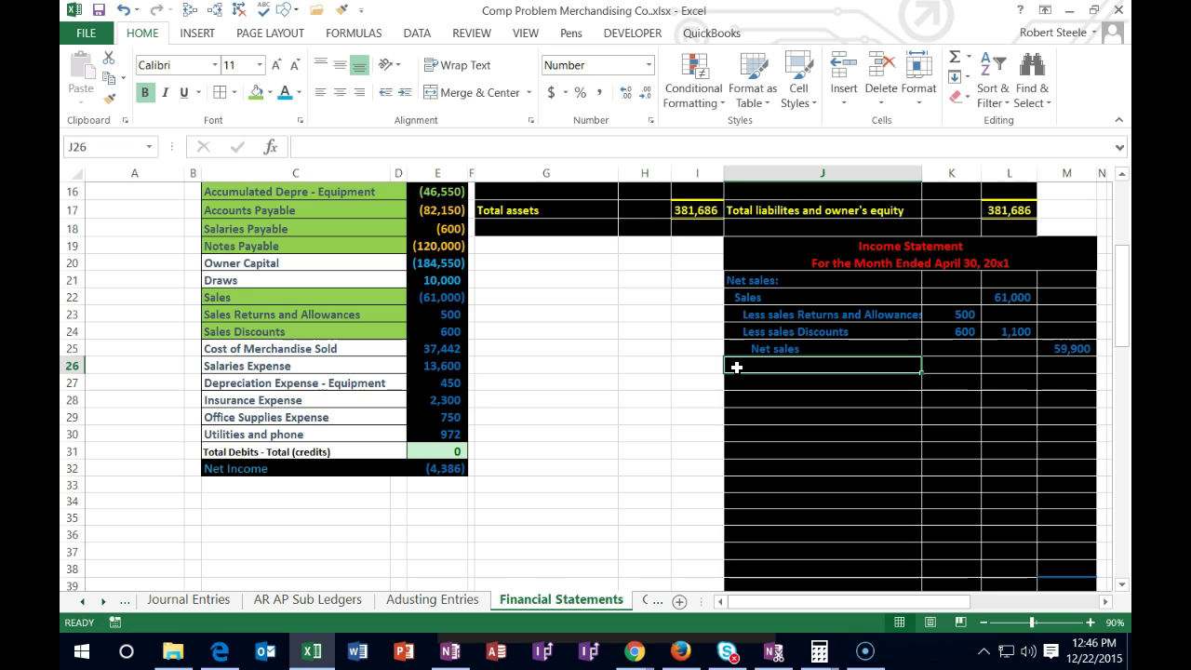
# - Copy the Cost of Merchandise Sold label from C25 and paste it as values into J26 of the income statement
pyautogui.click(395, 354)
pyautogui.press('Right')
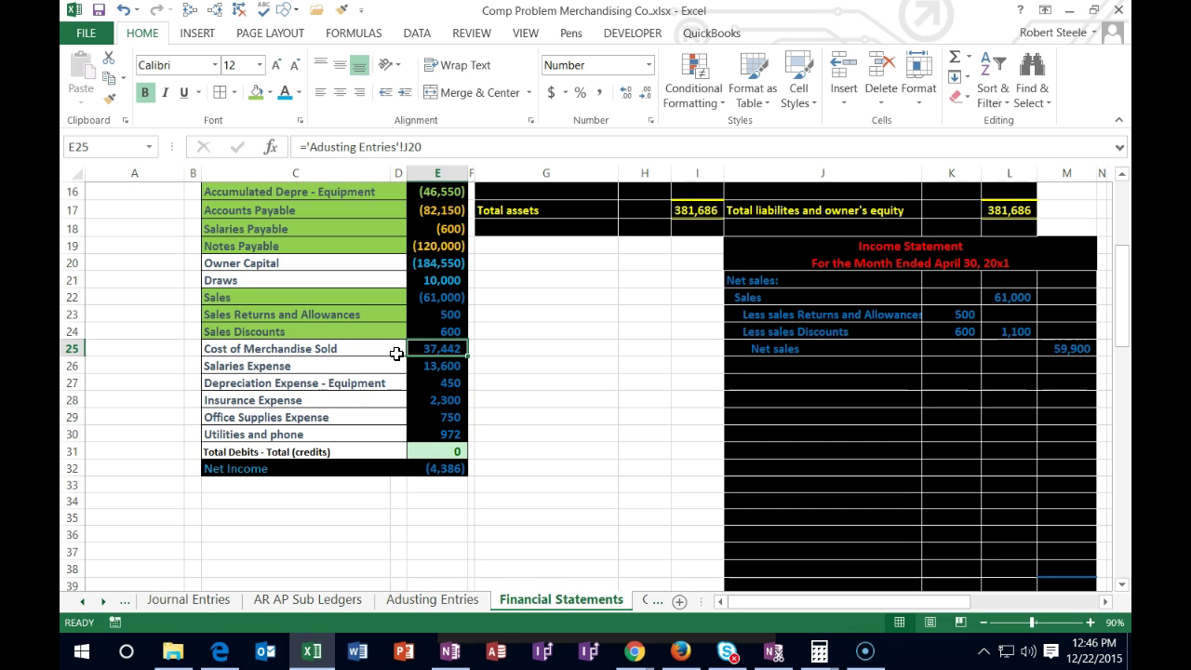
pyautogui.click(396, 354)
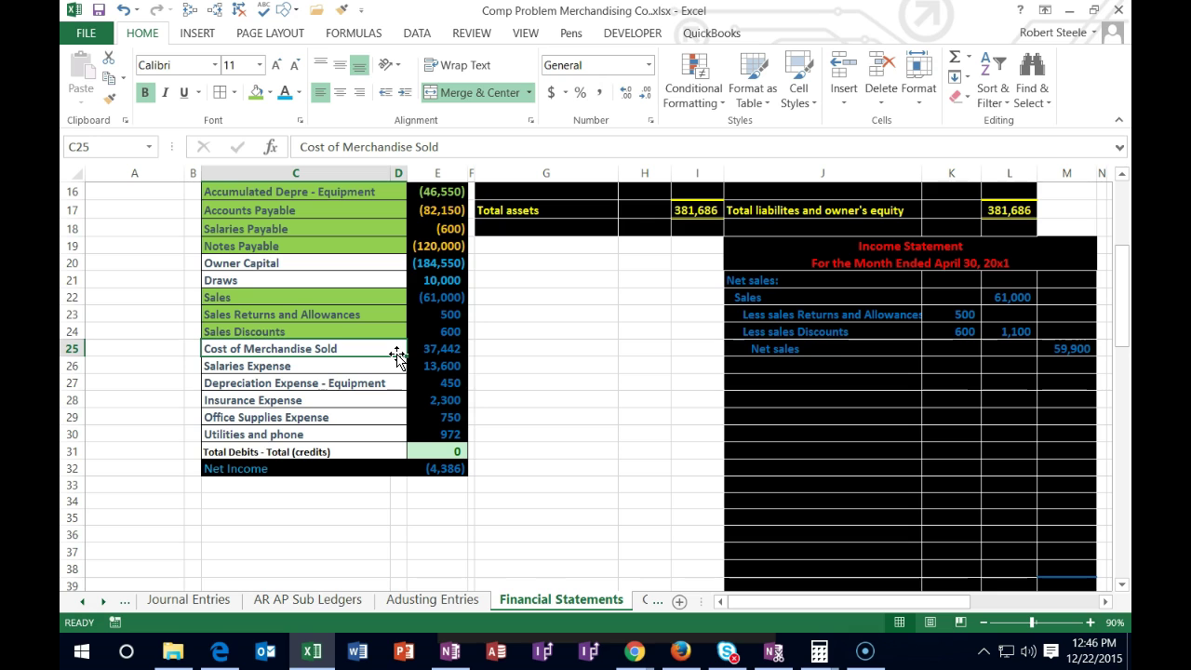
pyautogui.click(750, 365)
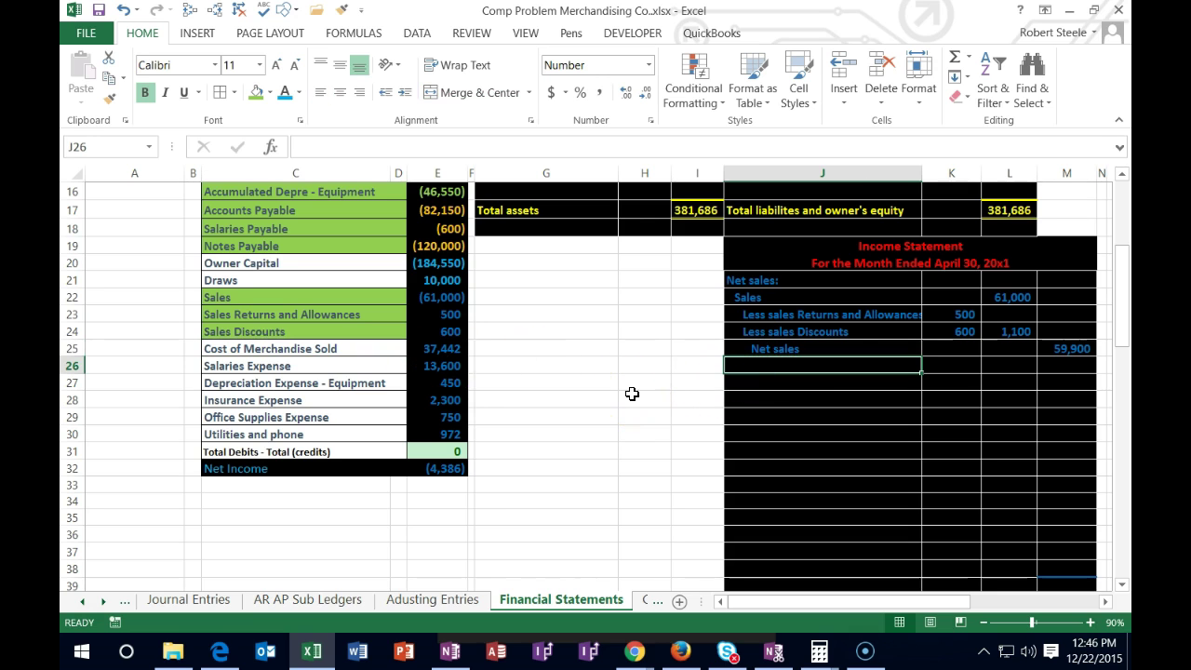
pyautogui.rightClick(363, 349)
pyautogui.click(392, 298)
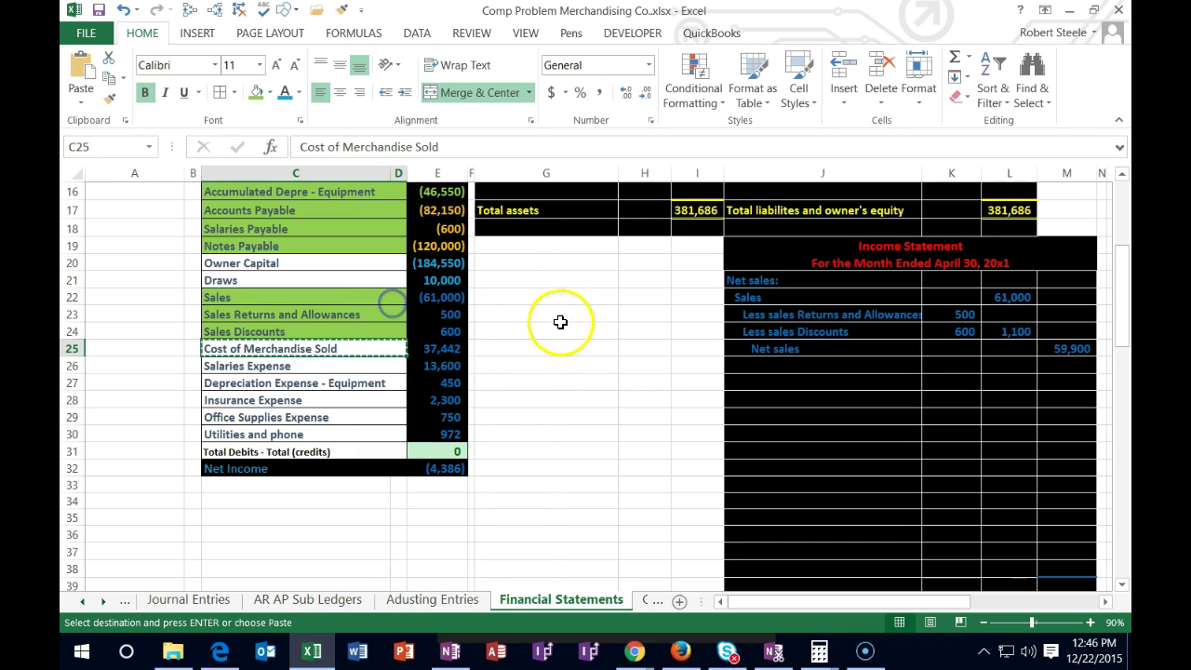
pyautogui.rightClick(739, 364)
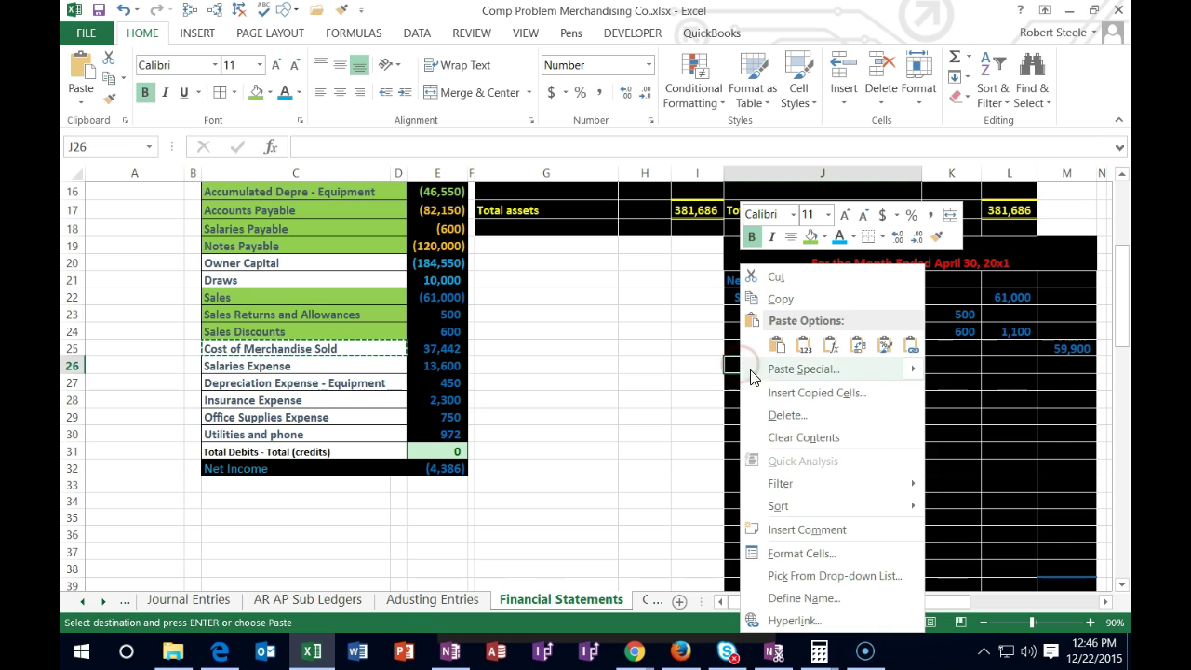
pyautogui.click(804, 348)
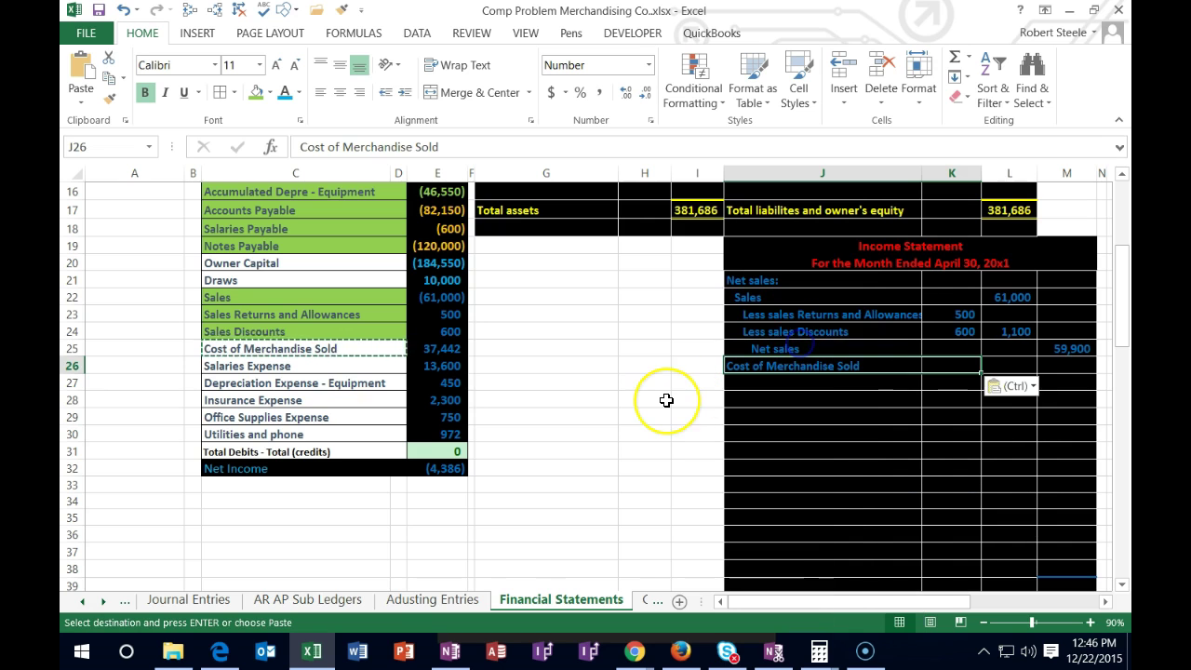
# - Link M26 on the Cost of Merchandise Sold line to the trial balance amount with the formula =E25
pyautogui.press('Right')
pyautogui.press('Right')
pyautogui.press('Right')
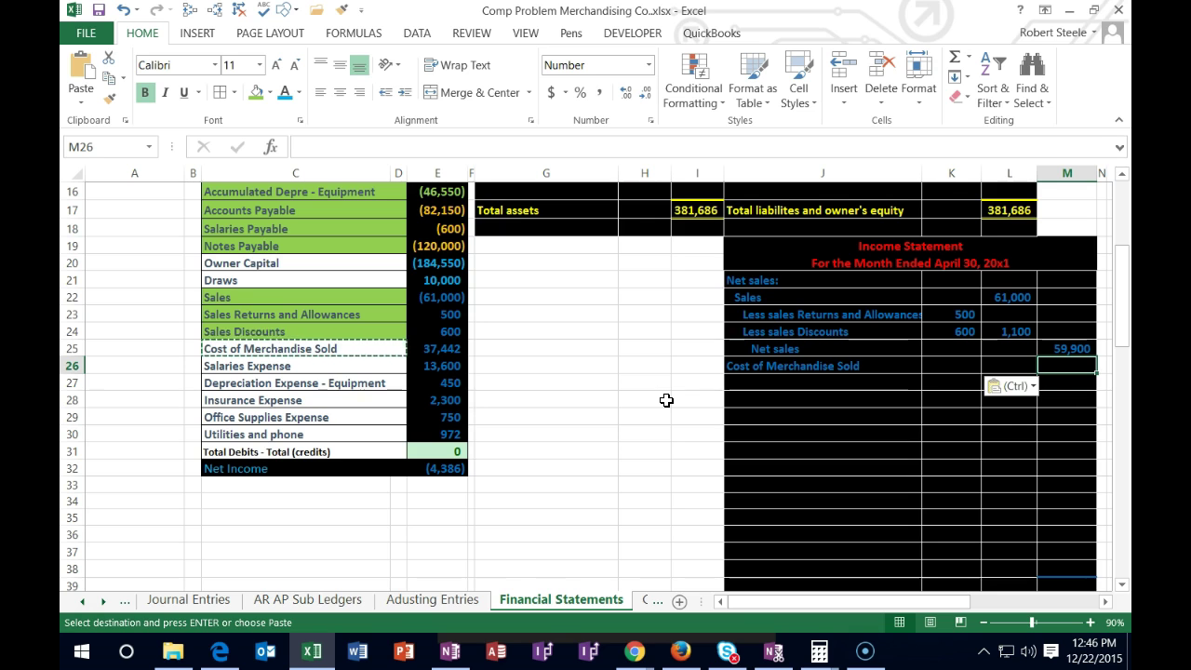
pyautogui.write('=')
pyautogui.click(443, 348)
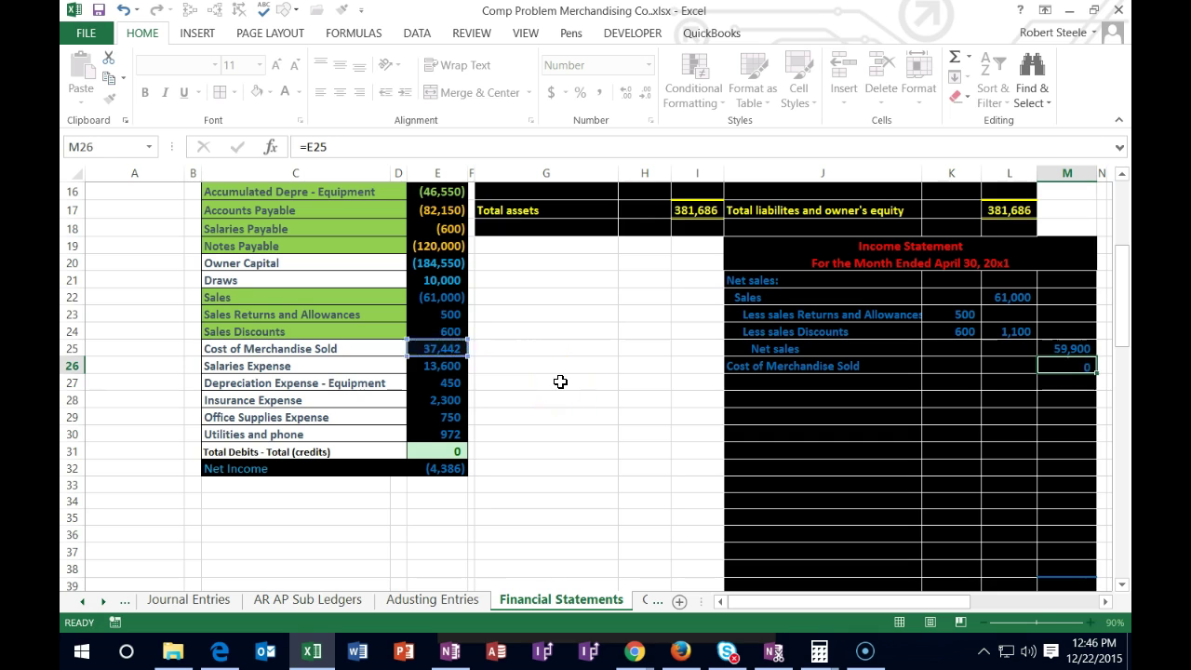
pyautogui.press('Return')
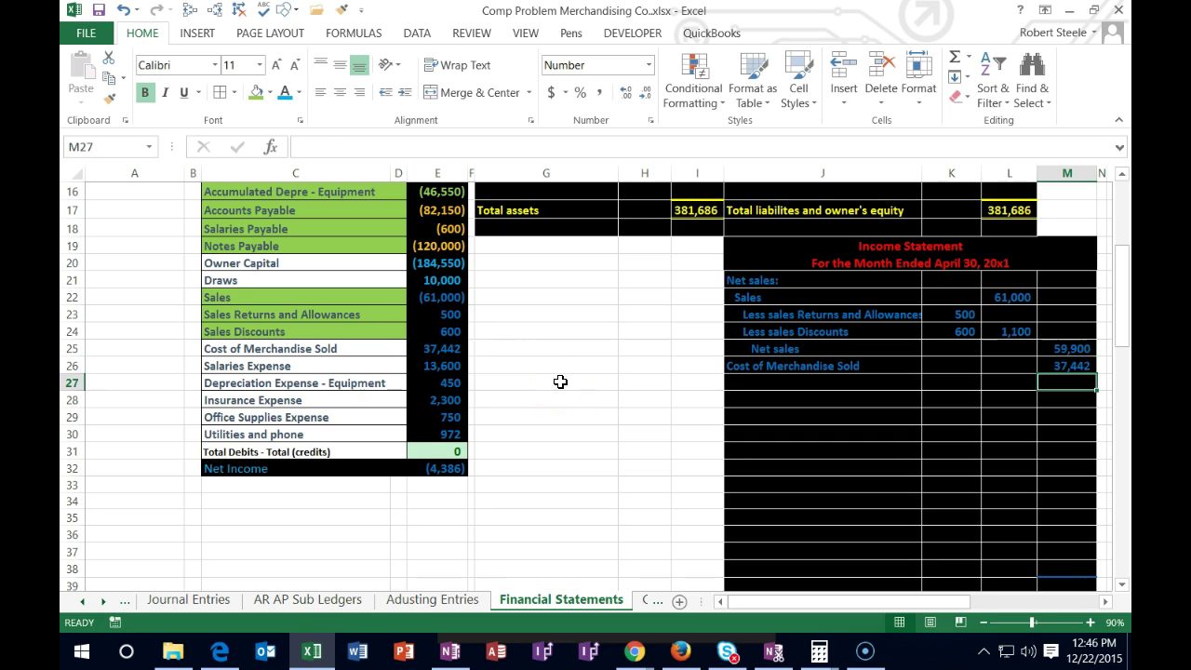
# - Fill the Cost of Merchandise Sold label in C25 with green
pyautogui.click(387, 349)
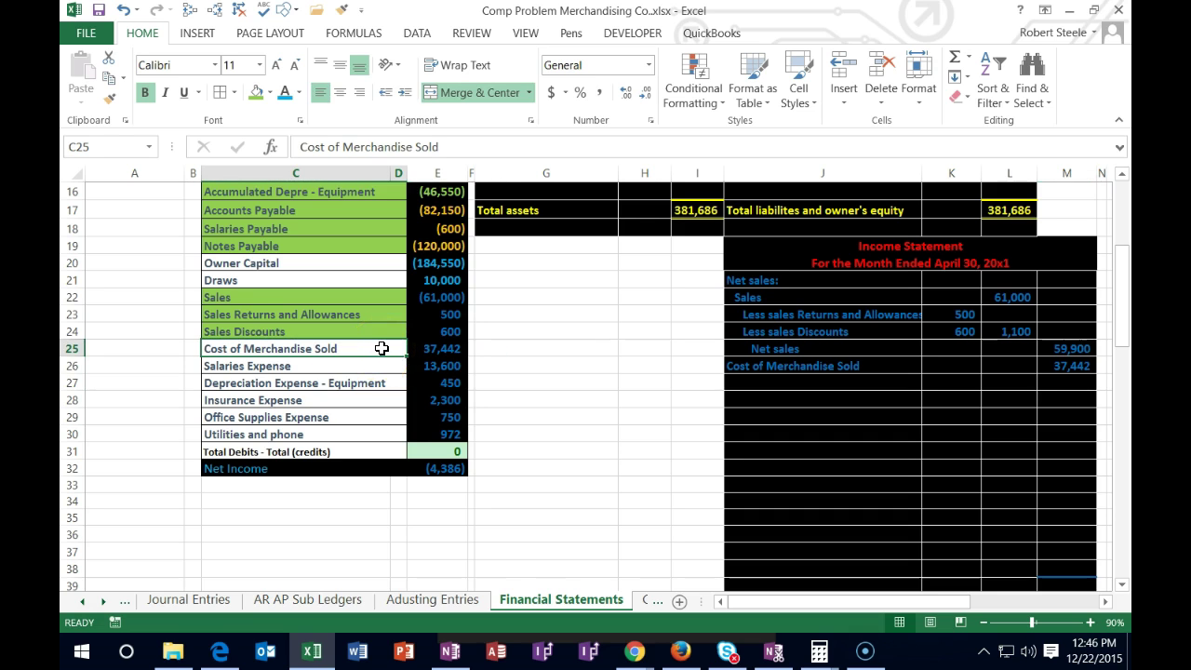
pyautogui.rightClick(382, 348)
pyautogui.click(452, 237)
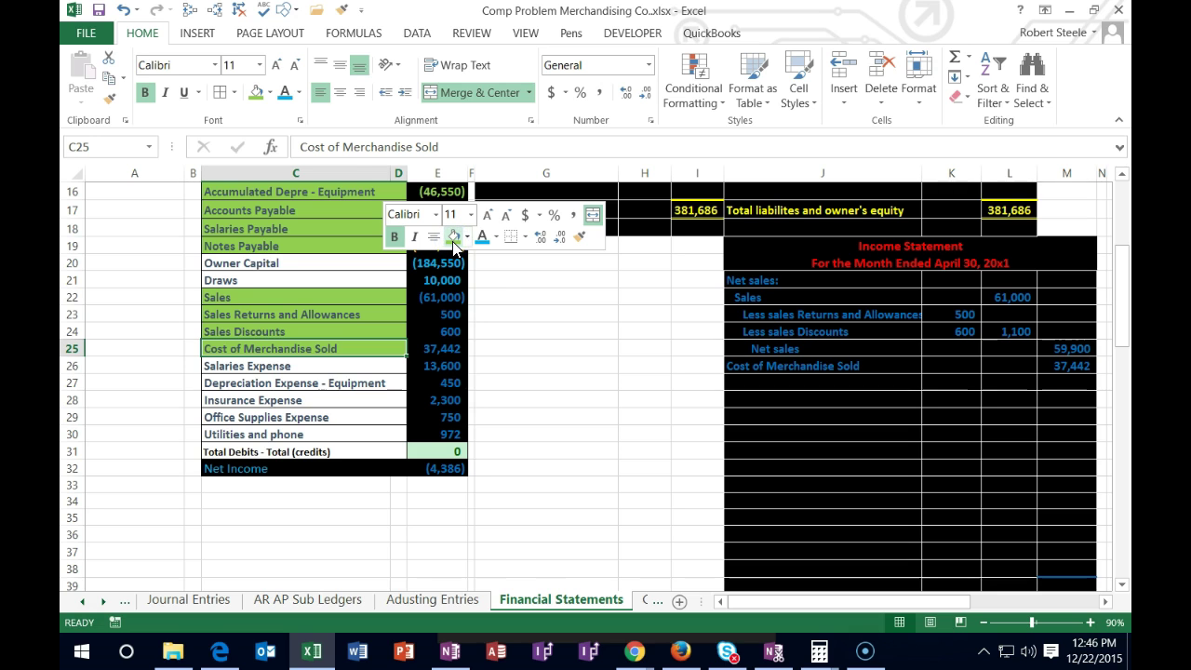
# - Enter the label "Gross profit" in J27, below Cost of Merchandise Sold on the income statement
pyautogui.click(752, 383)
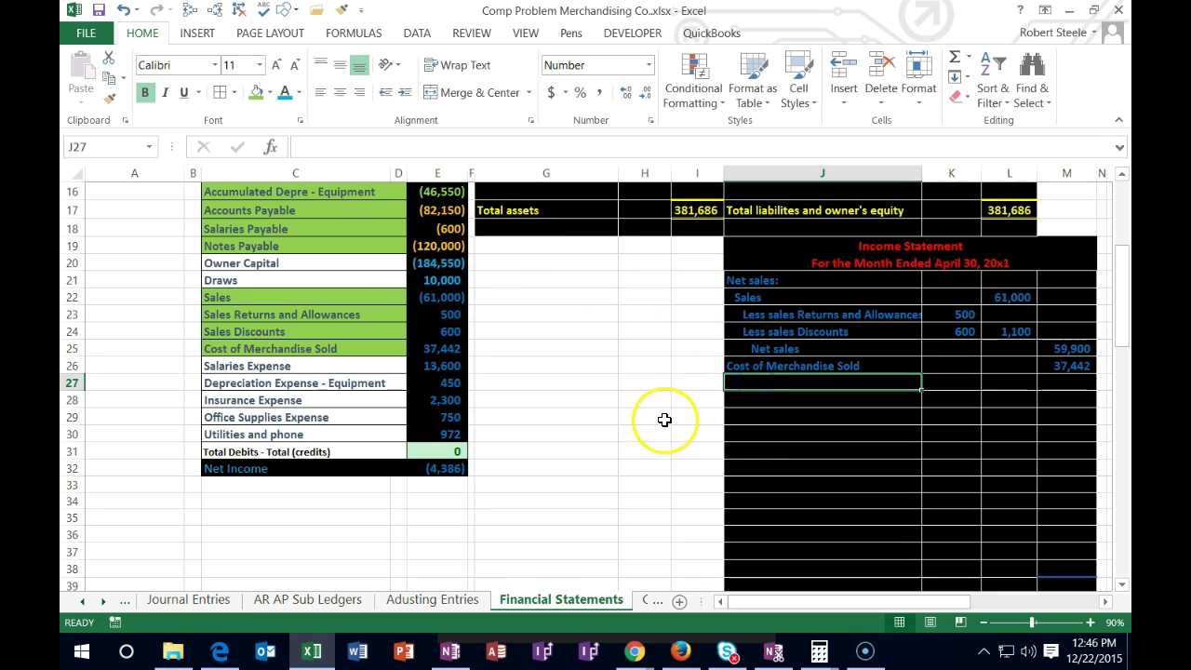
pyautogui.write('G')
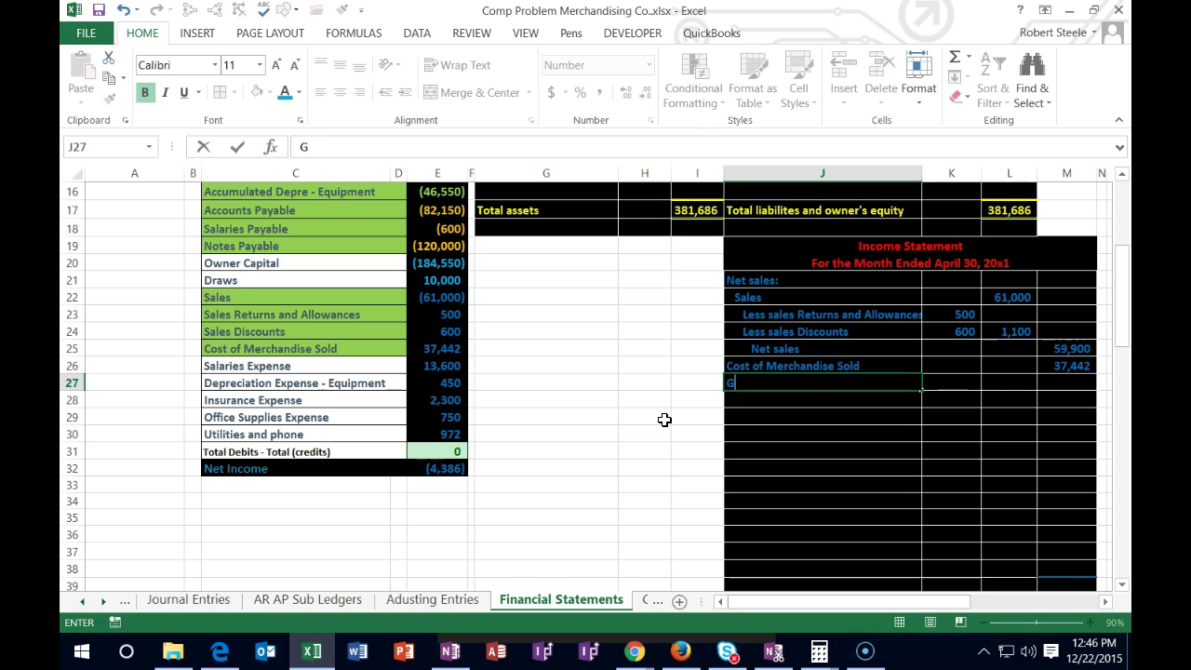
pyautogui.write('ross profit')
pyautogui.press('Tab')
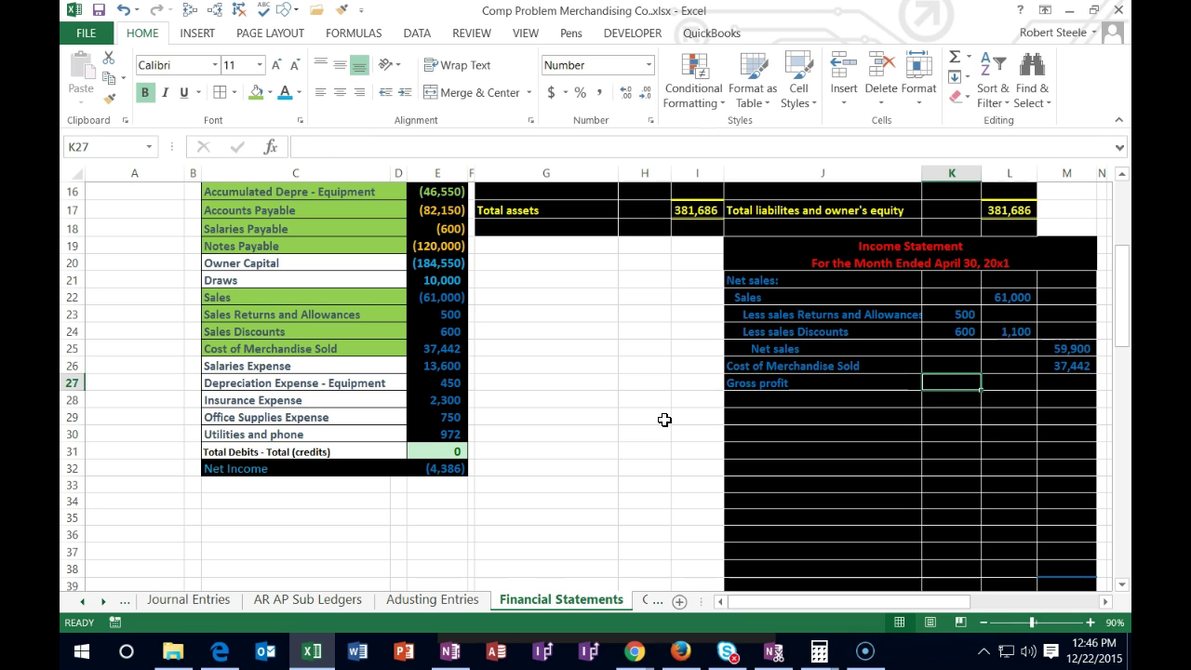
# - Examine the income statement lines from the Net sales heading down to Gross profit
pyautogui.click(751, 280)
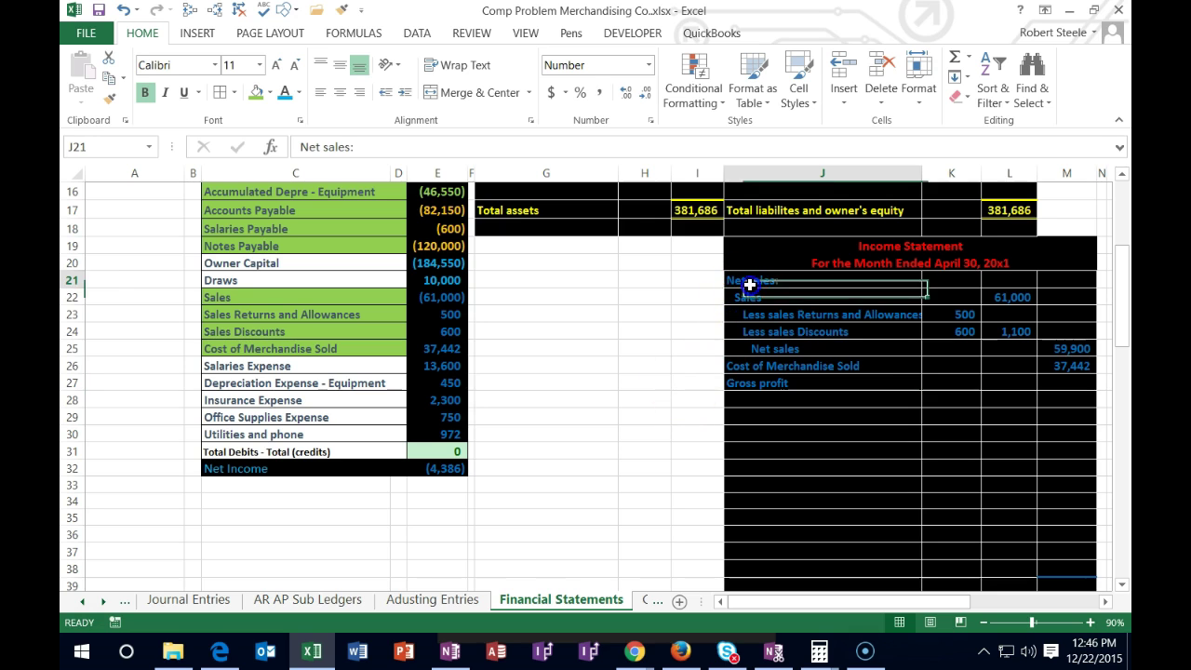
pyautogui.press('Down')
pyautogui.press('Down')
pyautogui.press('Down')
pyautogui.press('Down')
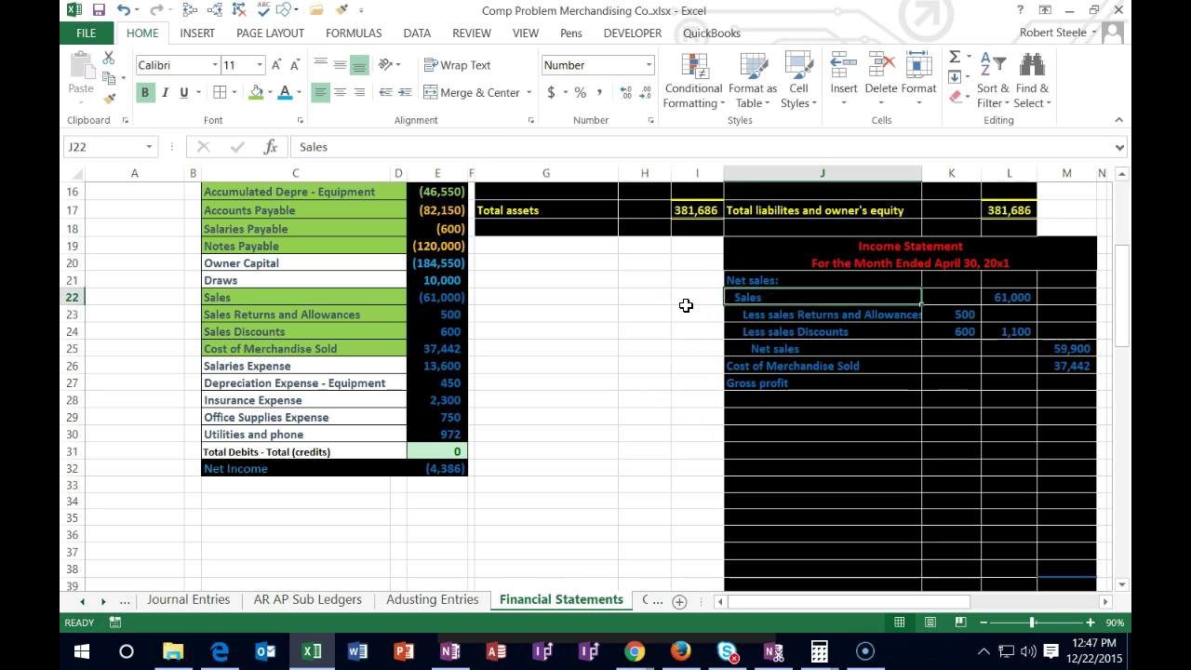
pyautogui.press('Down')
pyautogui.press('Down')
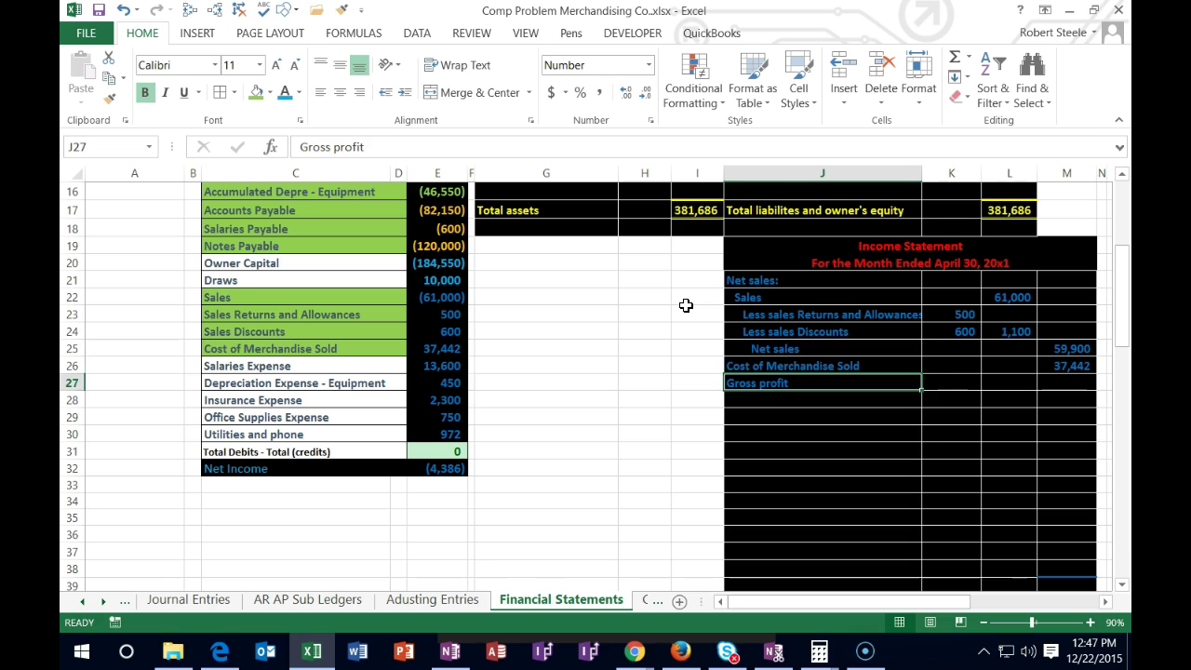
# - Calculate gross profit in M27 as net sales minus cost of merchandise sold with the formula =M25-M26
pyautogui.press('Right')
pyautogui.press('Right')
pyautogui.press('Right')
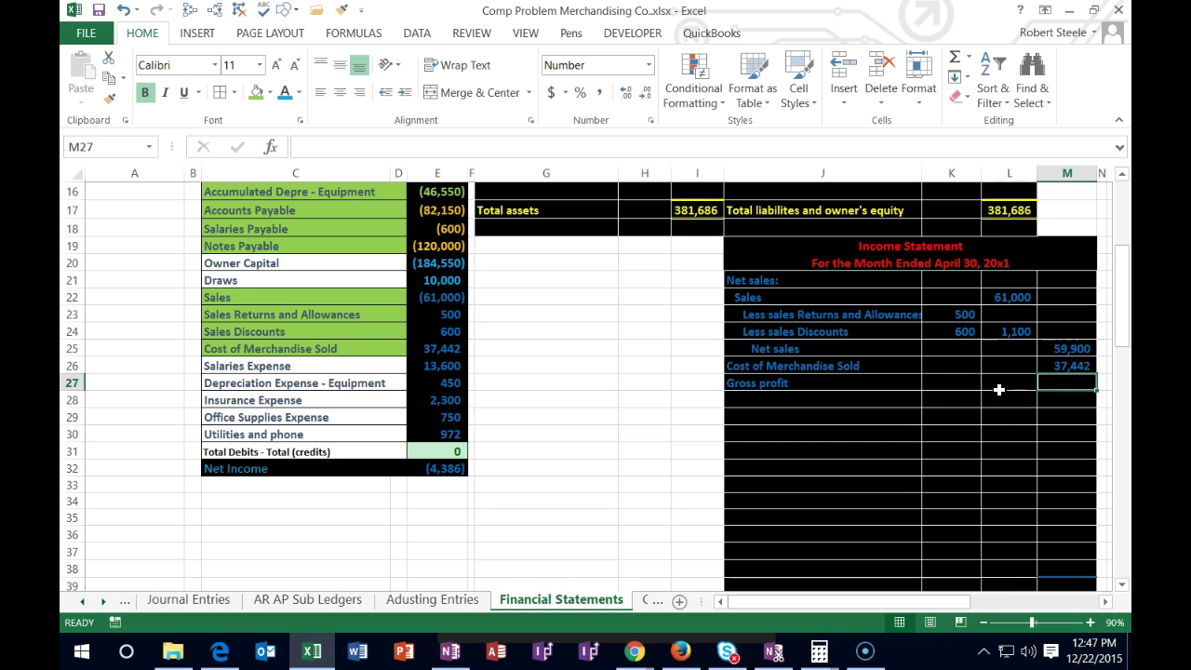
pyautogui.write('=')
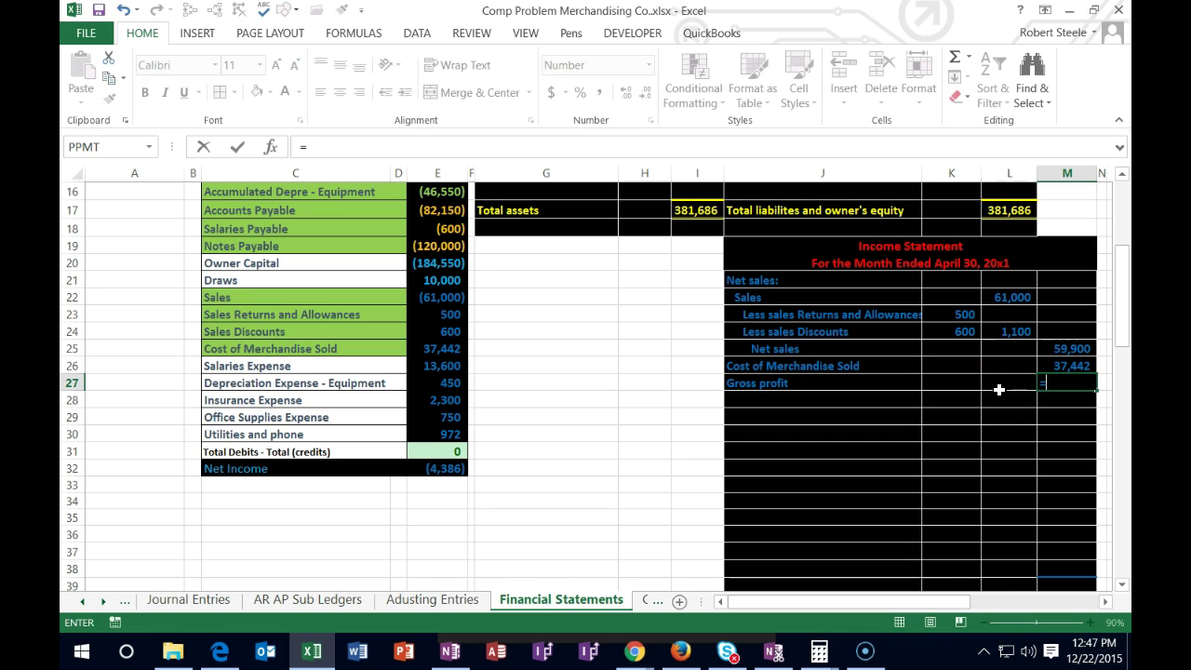
pyautogui.click(1062, 348)
pyautogui.write('-')
pyautogui.click(1043, 365)
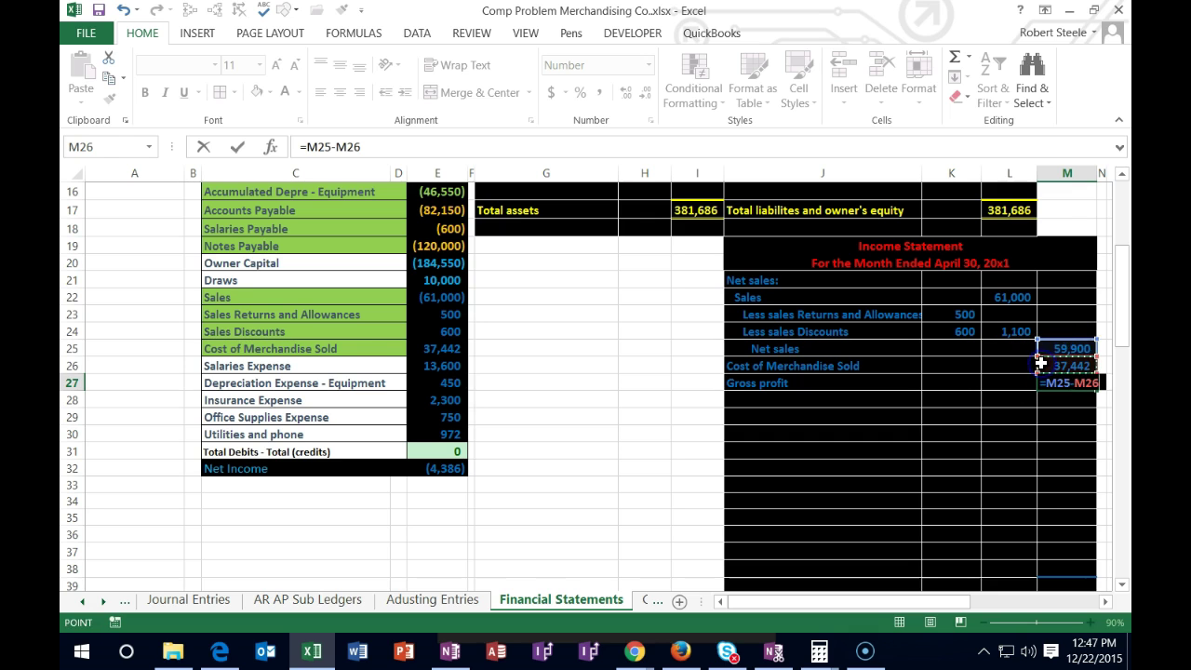
pyautogui.press('Return')
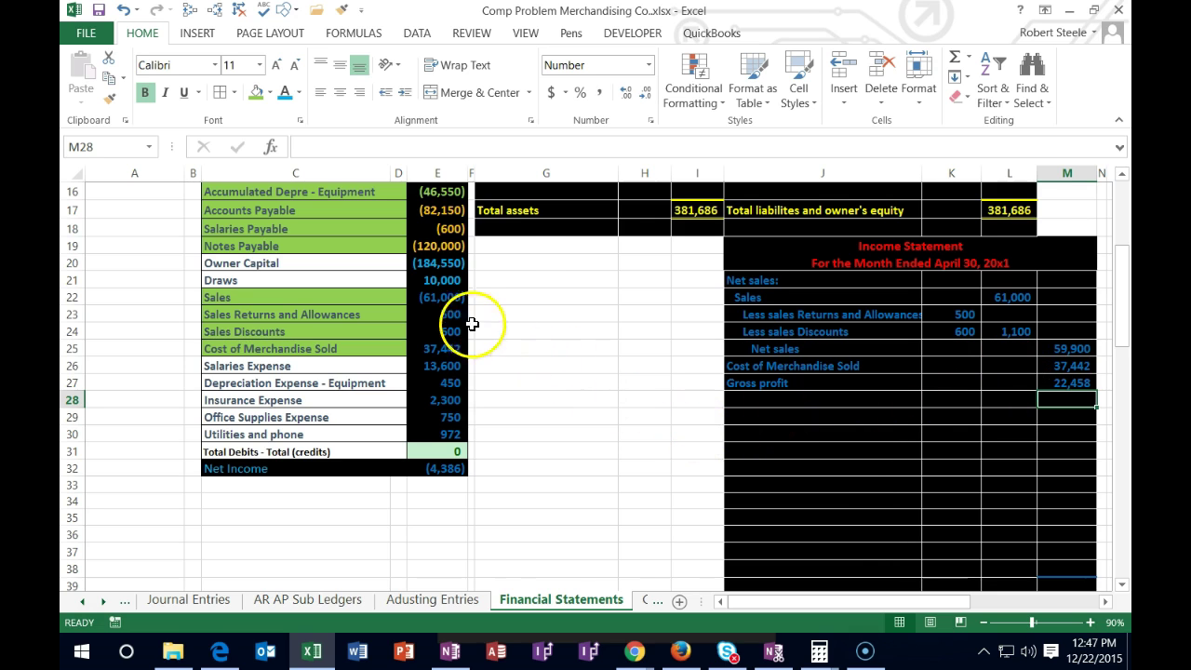
# - Check the sum of the trial balance amounts in E22:E25 against the gross profit in M27
pyautogui.click(448, 298)
pyautogui.moveTo(449, 299); pyautogui.dragTo(448, 344)
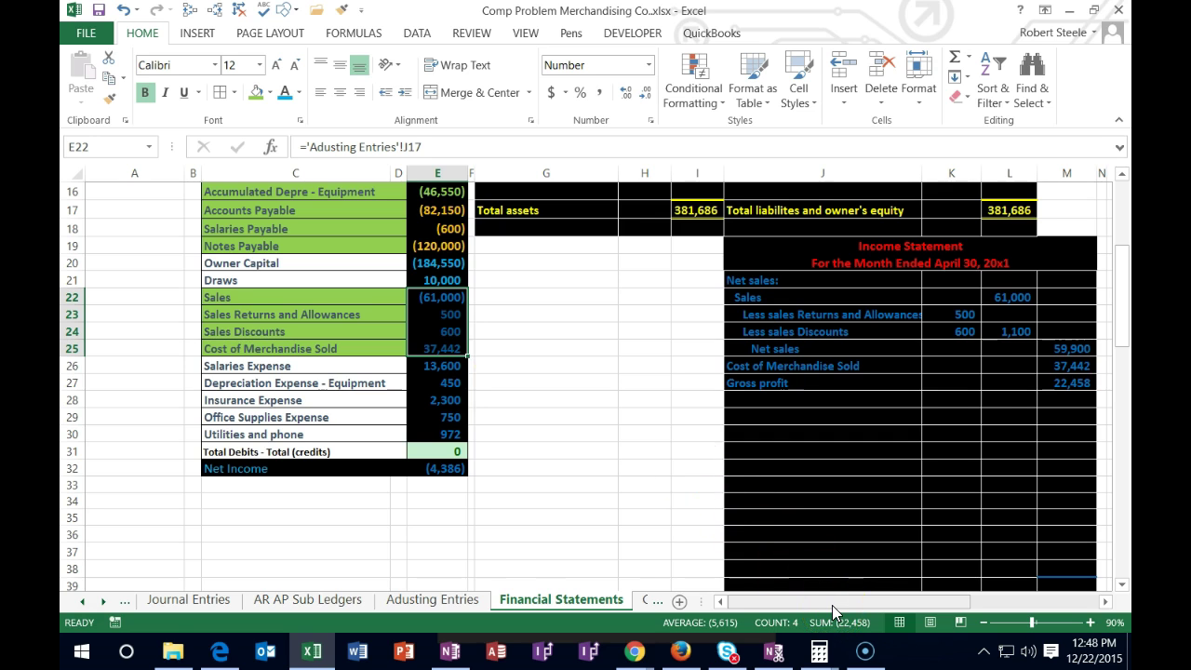
pyautogui.click(1061, 383)
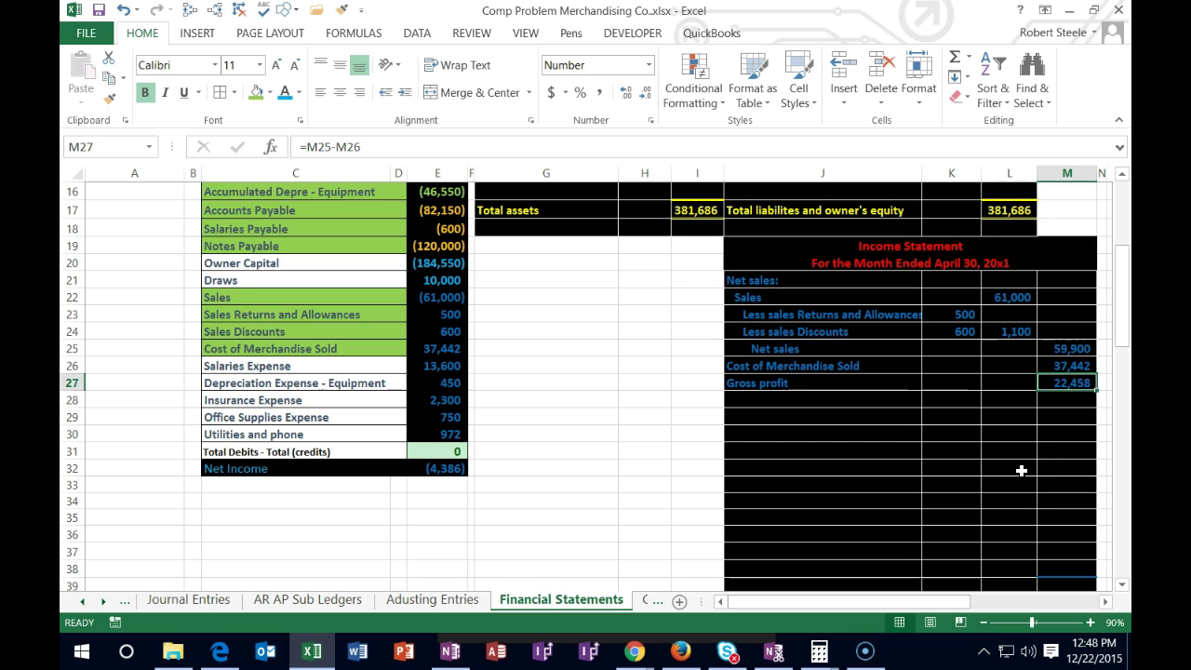
# - Enter the heading "Operating expenses:" in J28, below Gross profit
pyautogui.click(778, 400)
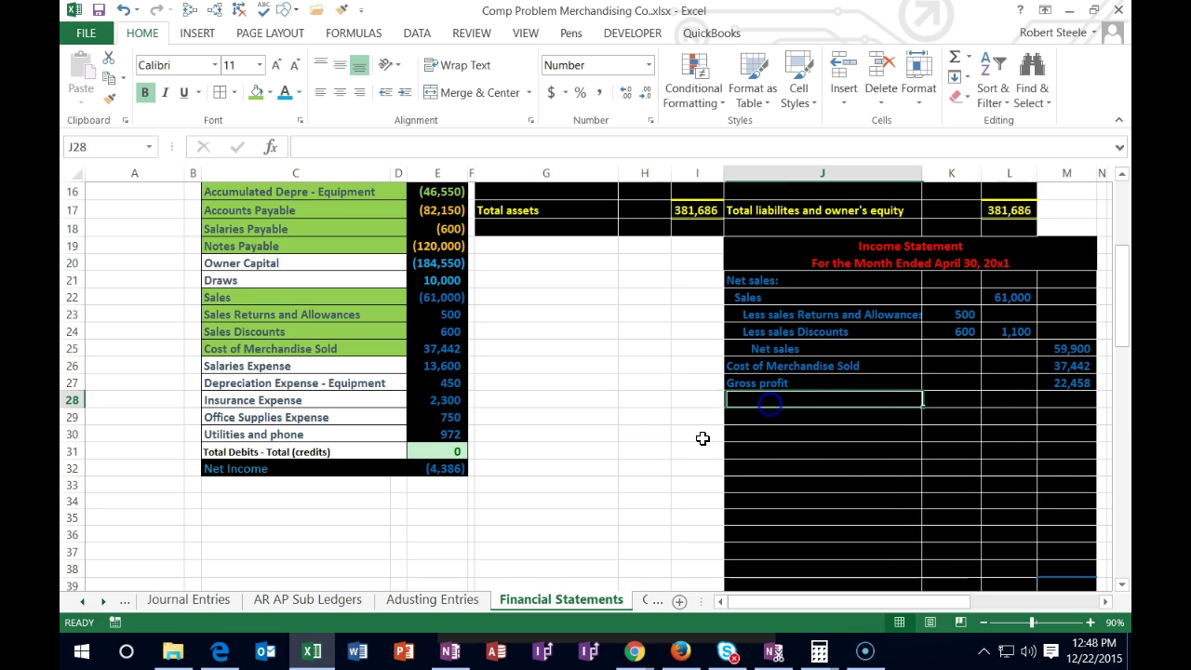
pyautogui.write('Op')
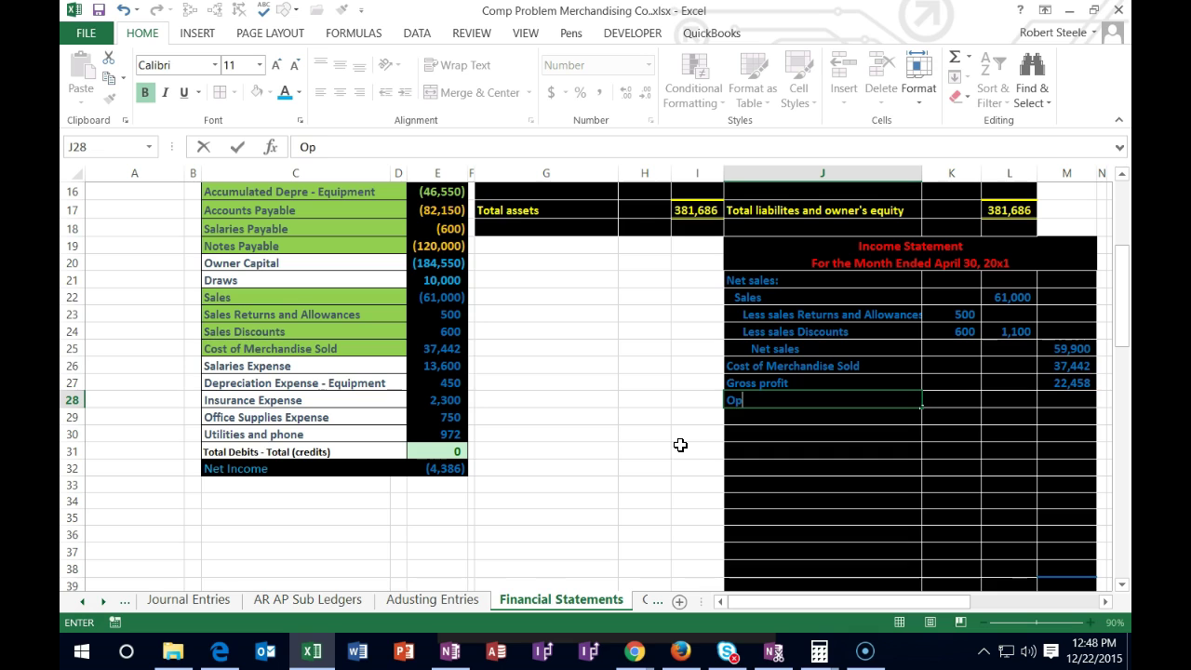
pyautogui.write('erating expen')
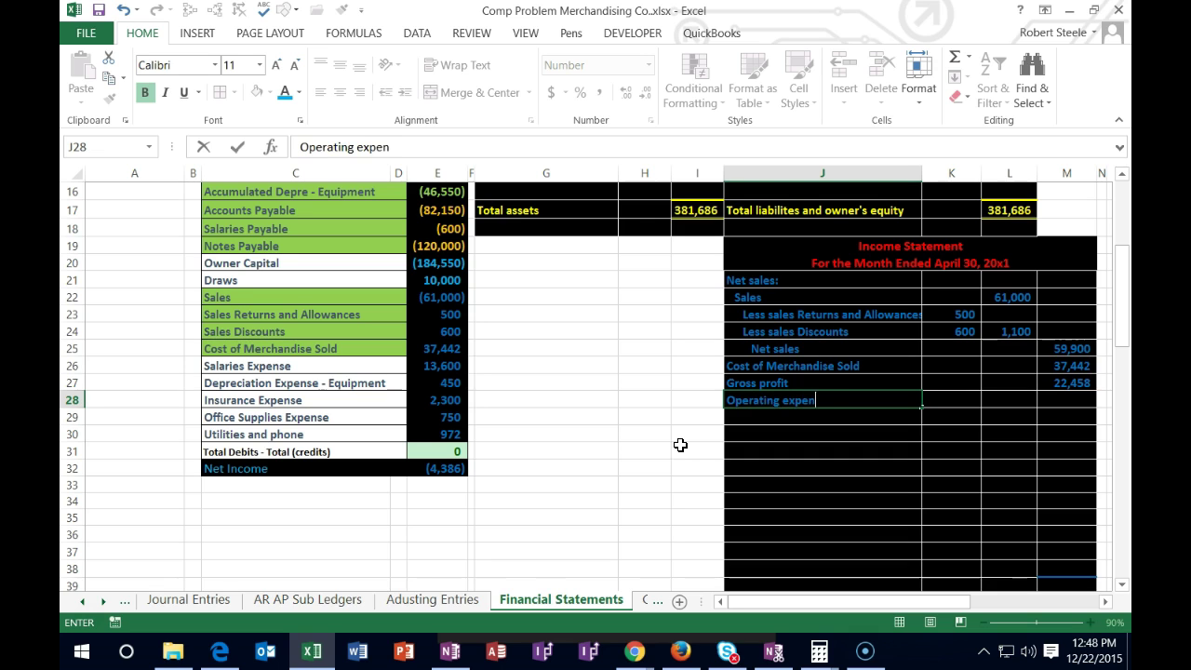
pyautogui.write('ses:')
pyautogui.press('Return')
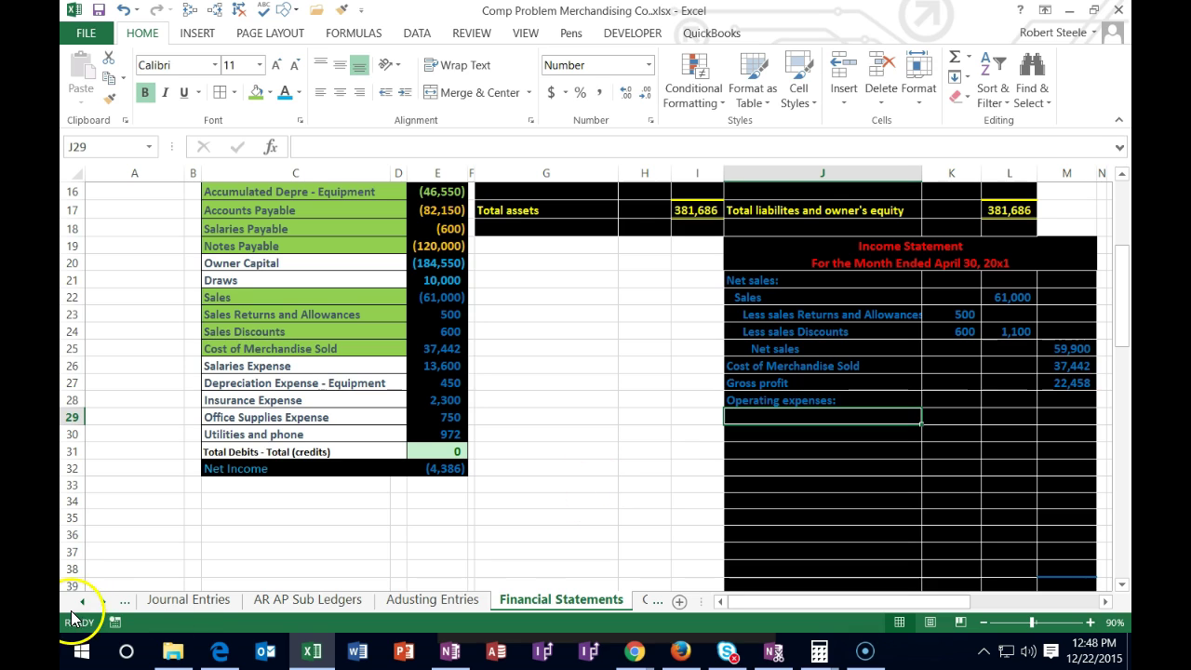
# - Enter the subheading "Selling expenses:" in J29 and indent it one level under Operating expenses
pyautogui.write('Selling expenses:')
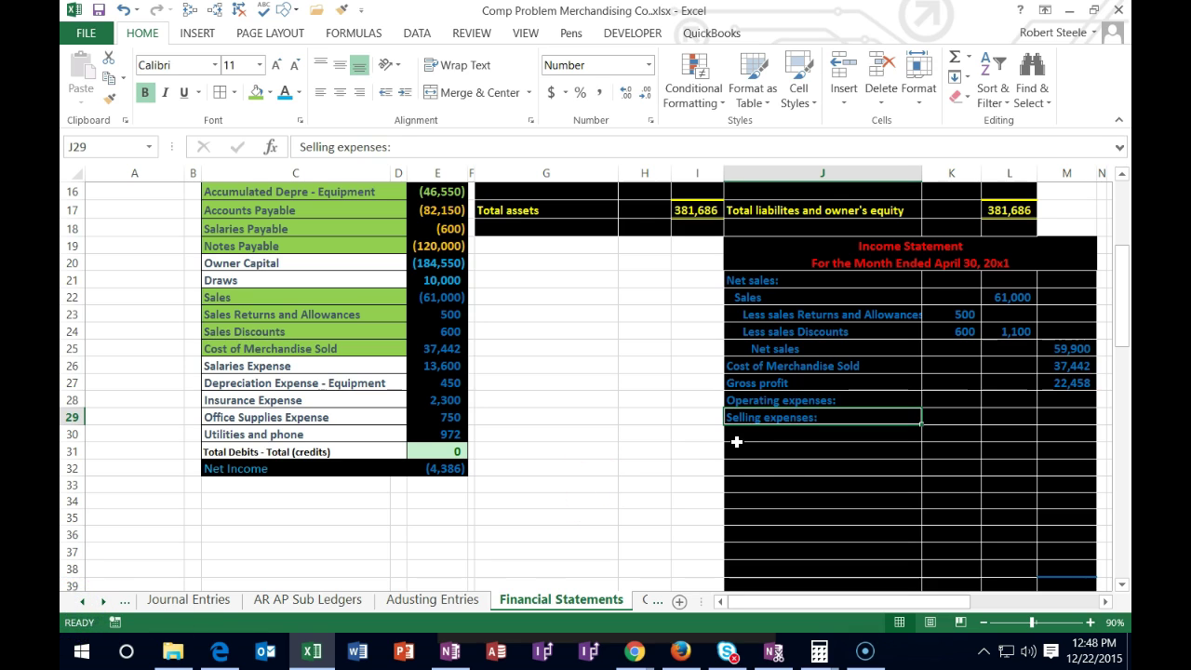
pyautogui.click(746, 436)
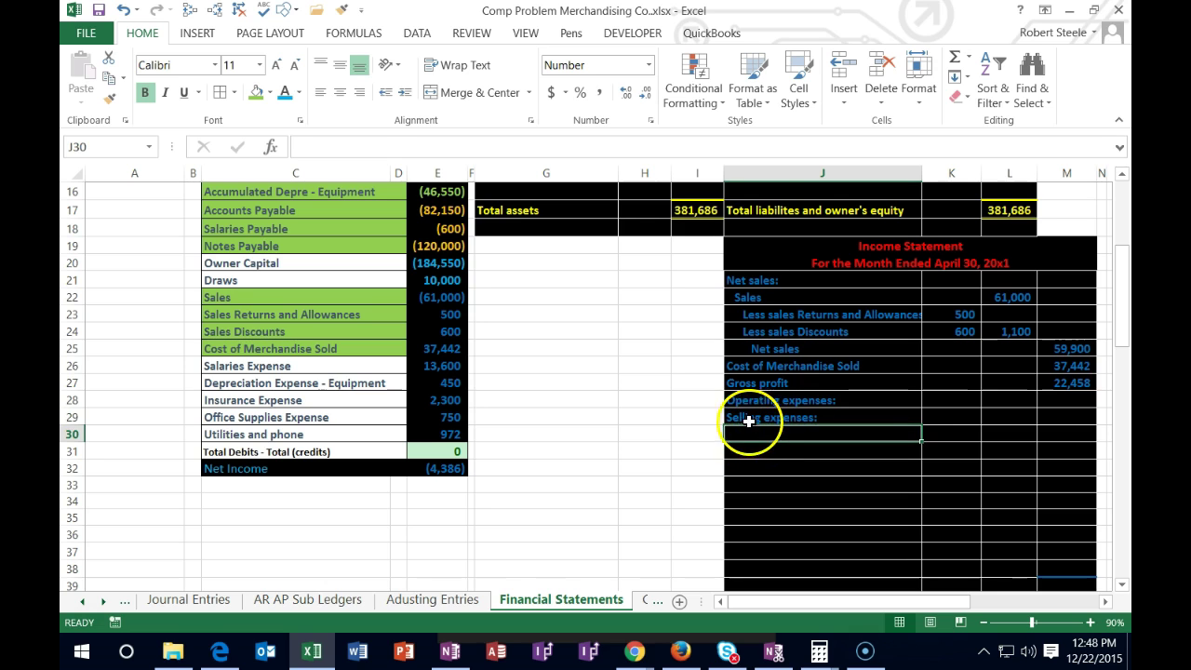
pyautogui.click(750, 418)
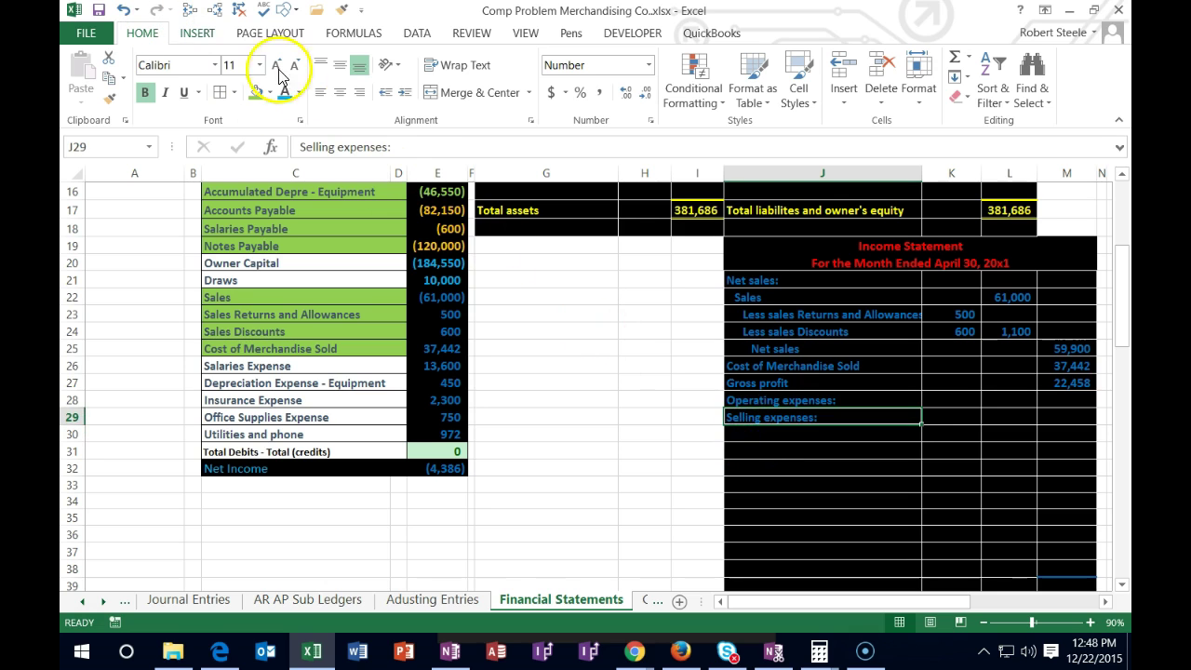
pyautogui.click(405, 97)
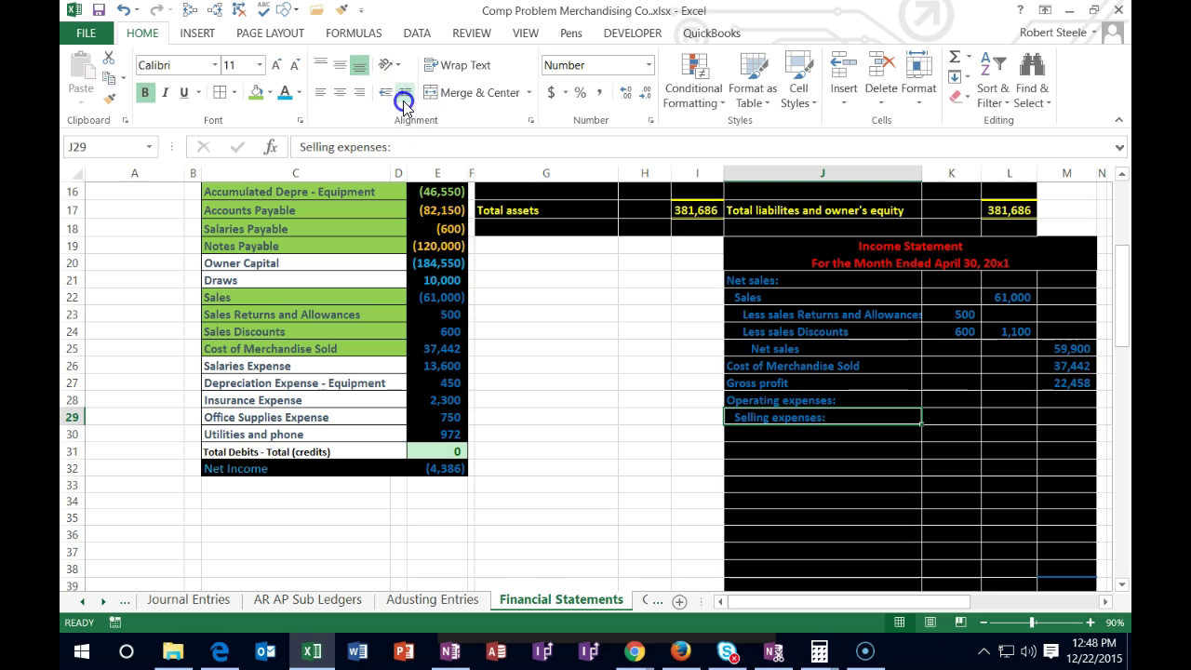
pyautogui.click(792, 400)
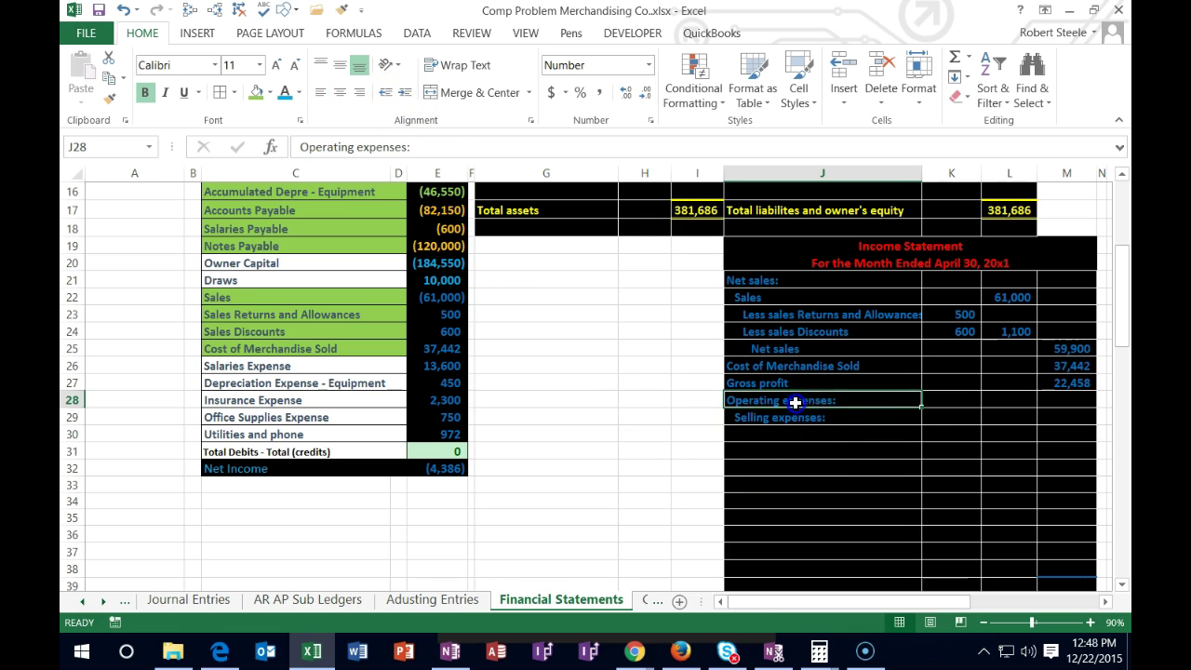
pyautogui.click(856, 416)
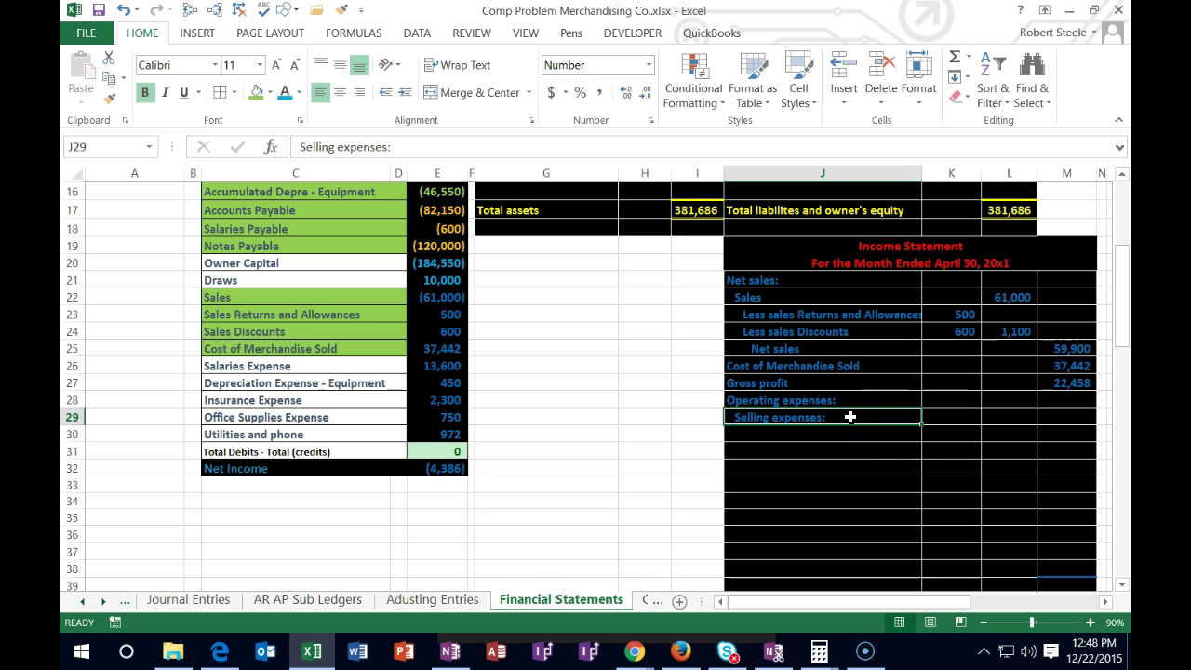
pyautogui.click(847, 429)
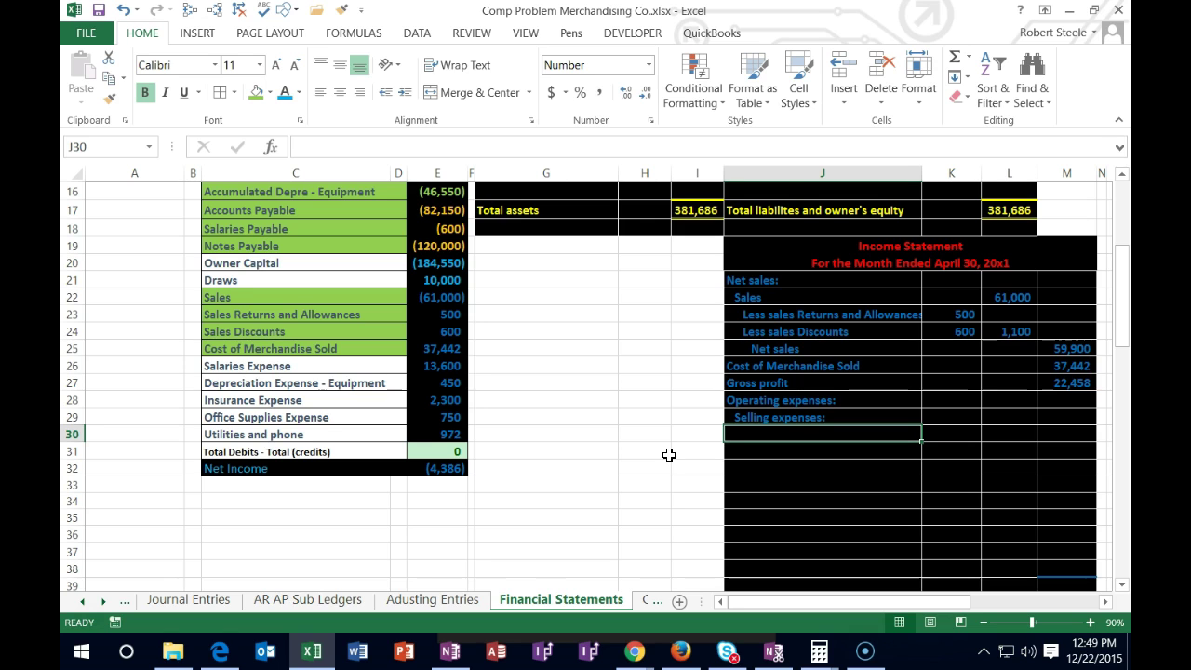
# - Copy the Depreciation Expense - Equipment and Insurance Expense labels from C27:C28 into J30:J31 as values and indent them two levels
pyautogui.click(359, 383)
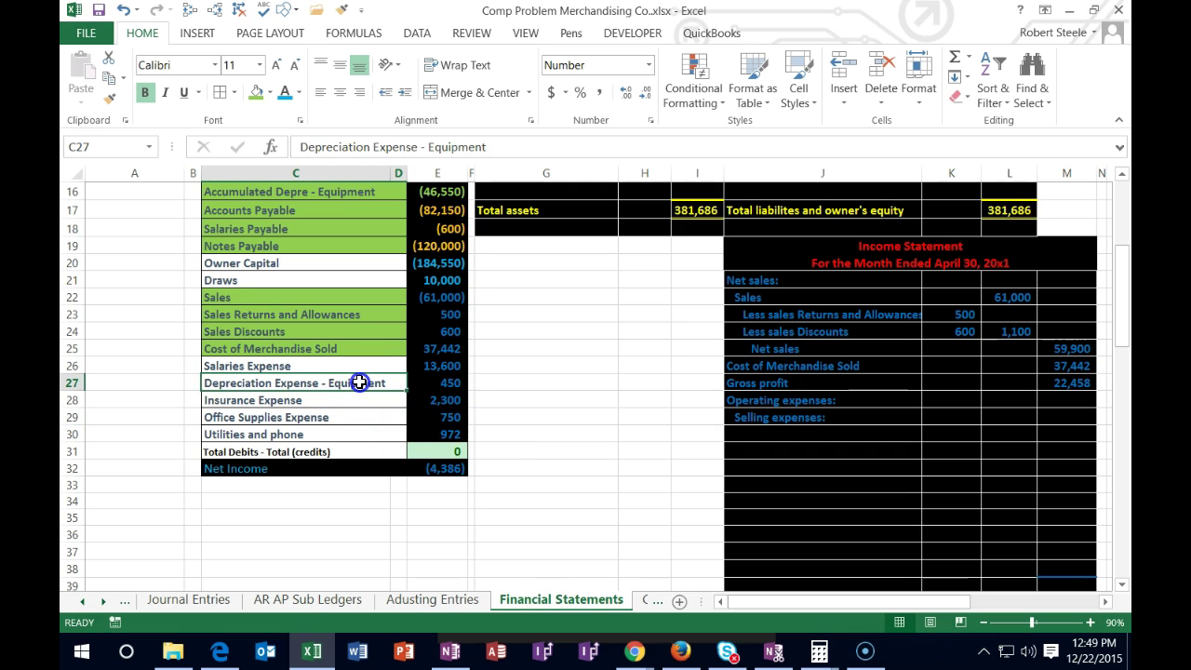
pyautogui.moveTo(360, 382); pyautogui.dragTo(359, 395)
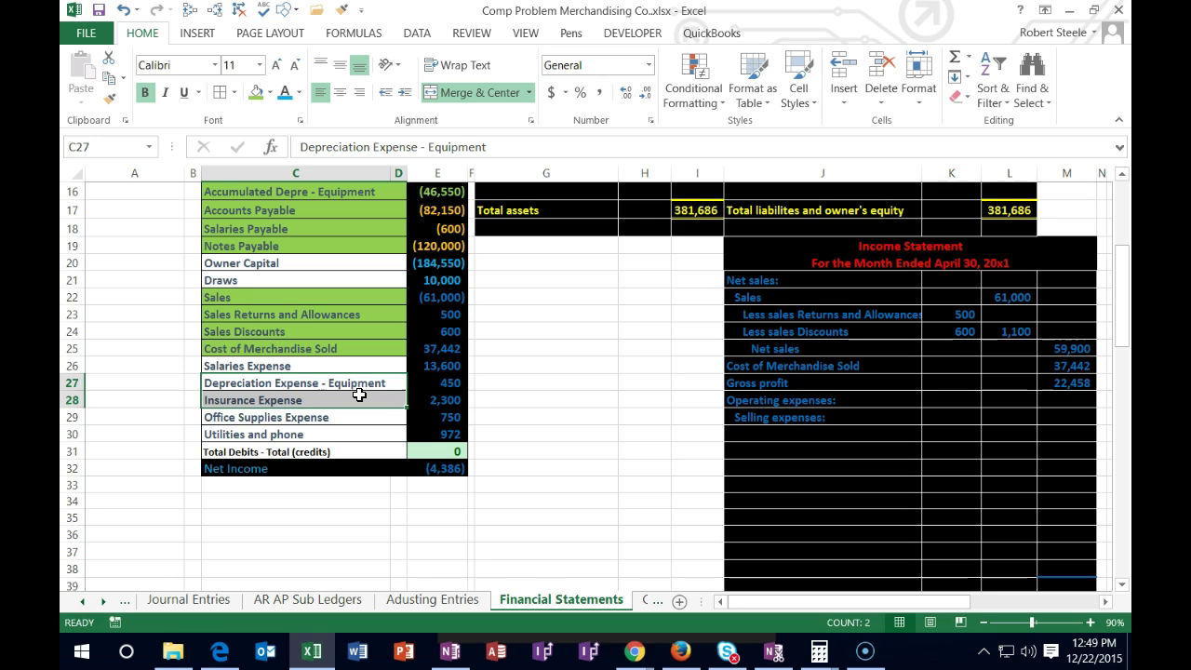
pyautogui.rightClick(359, 399)
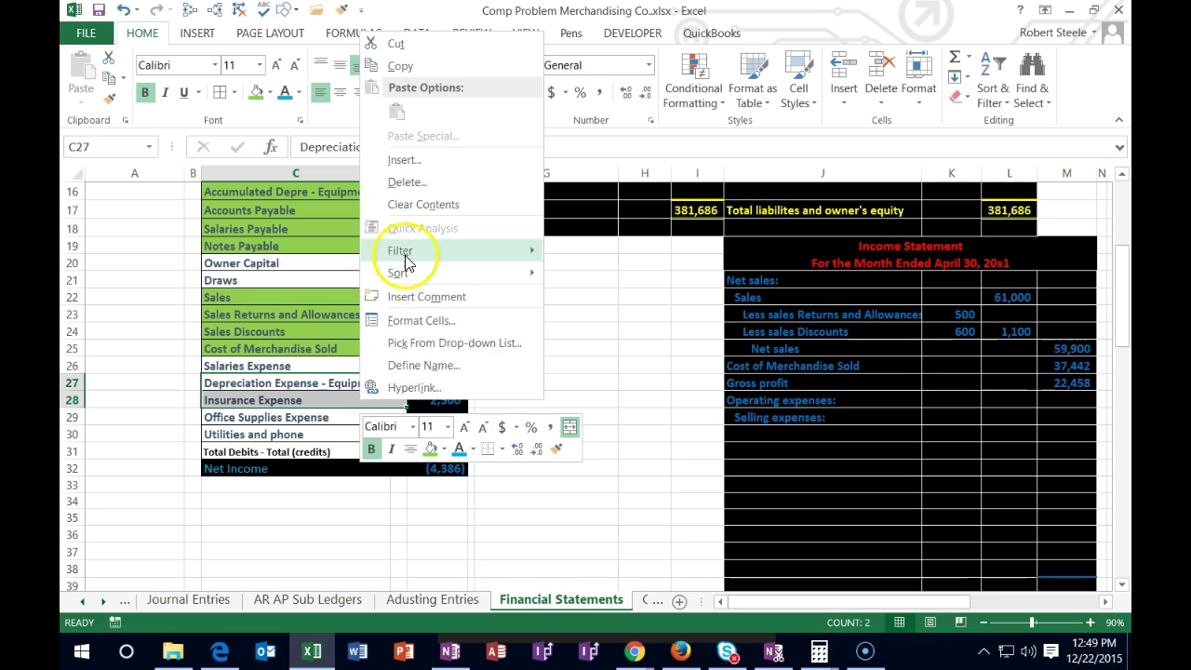
pyautogui.click(406, 64)
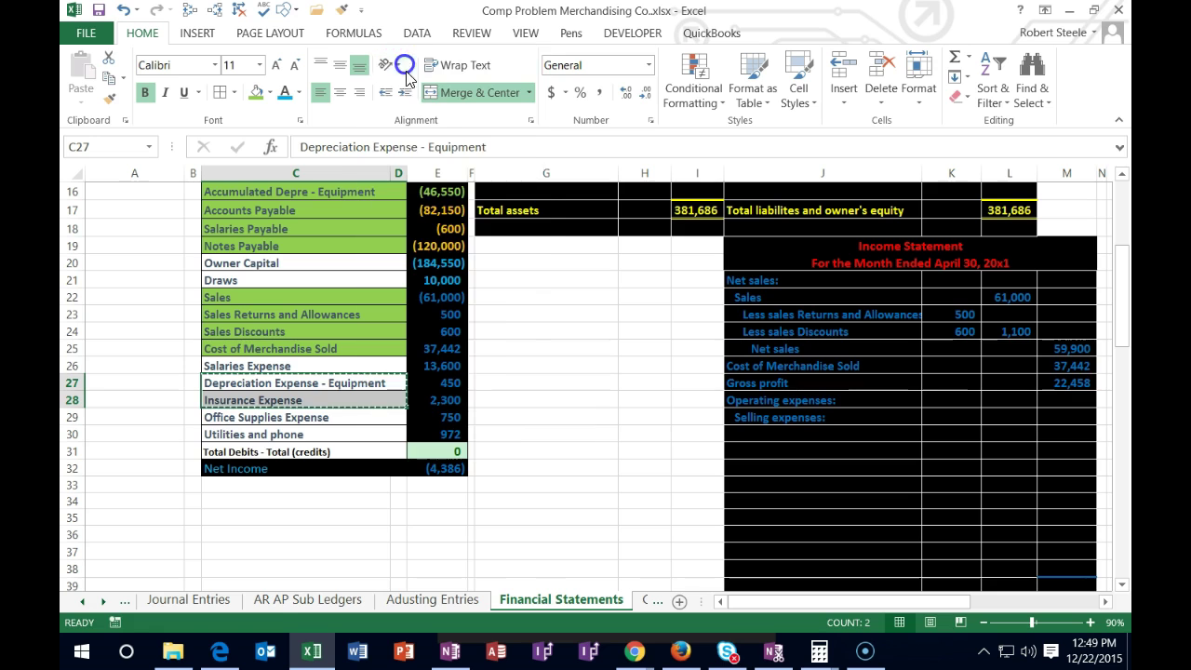
pyautogui.click(768, 435)
pyautogui.rightClick(769, 435)
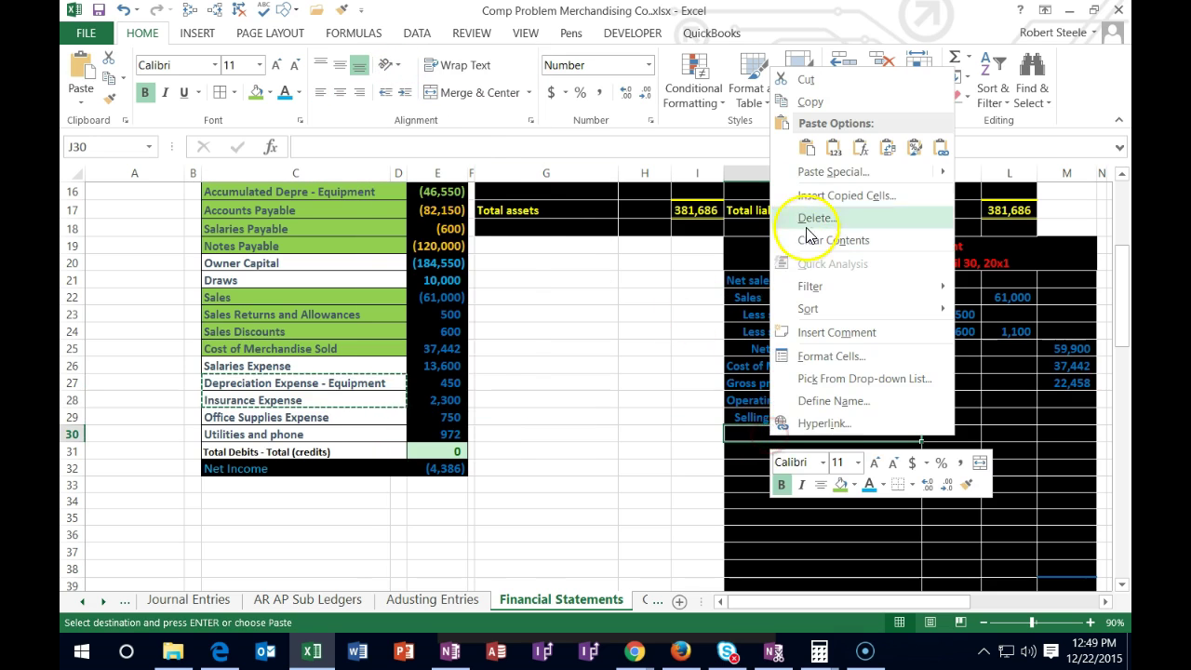
pyautogui.click(834, 148)
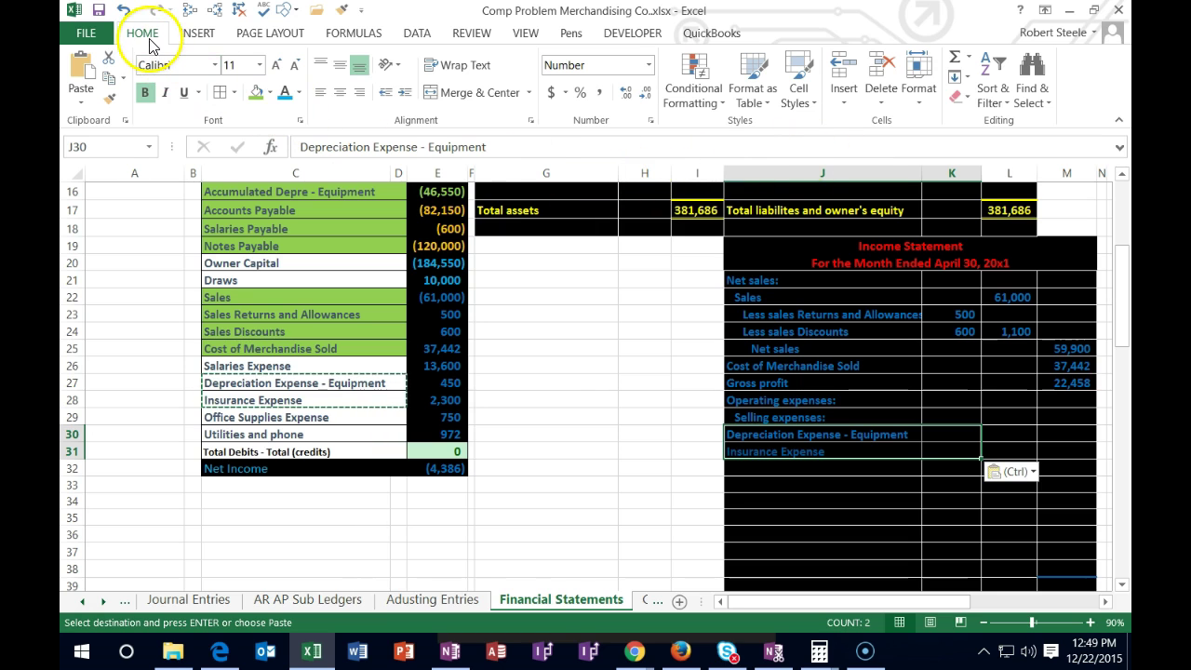
pyautogui.click(408, 93)
pyautogui.click(408, 93)
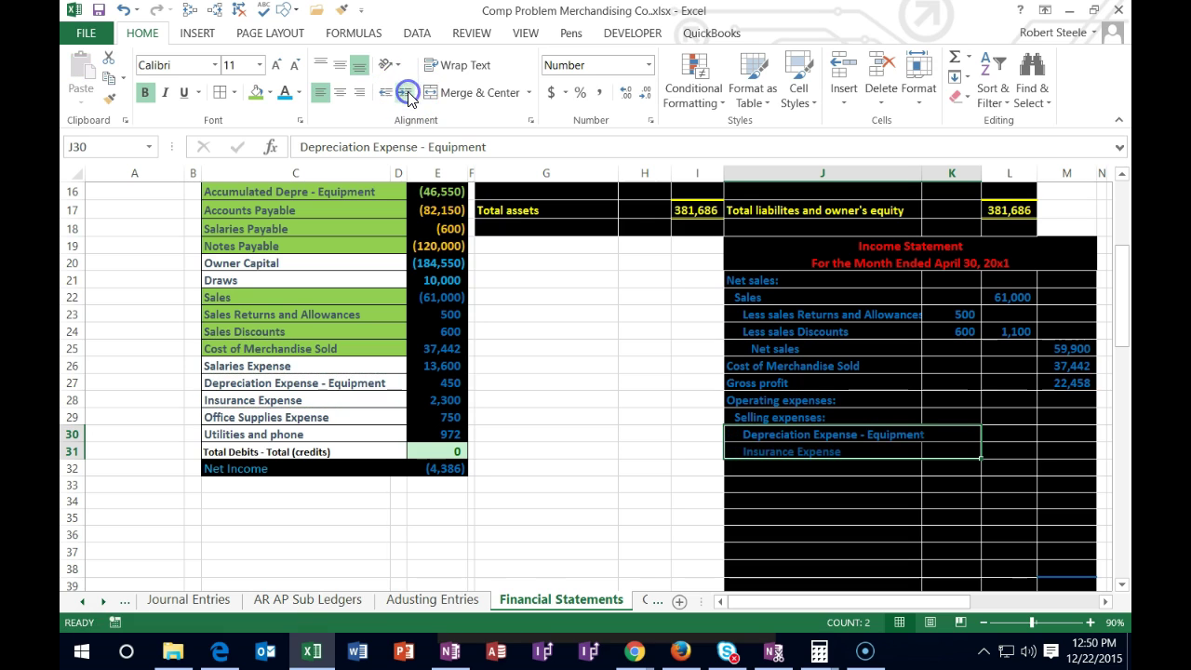
# - Link the selling expense amounts to the trial balance with =E27 in K30 for depreciation and =E28 in K31 for insurance
pyautogui.click(943, 434)
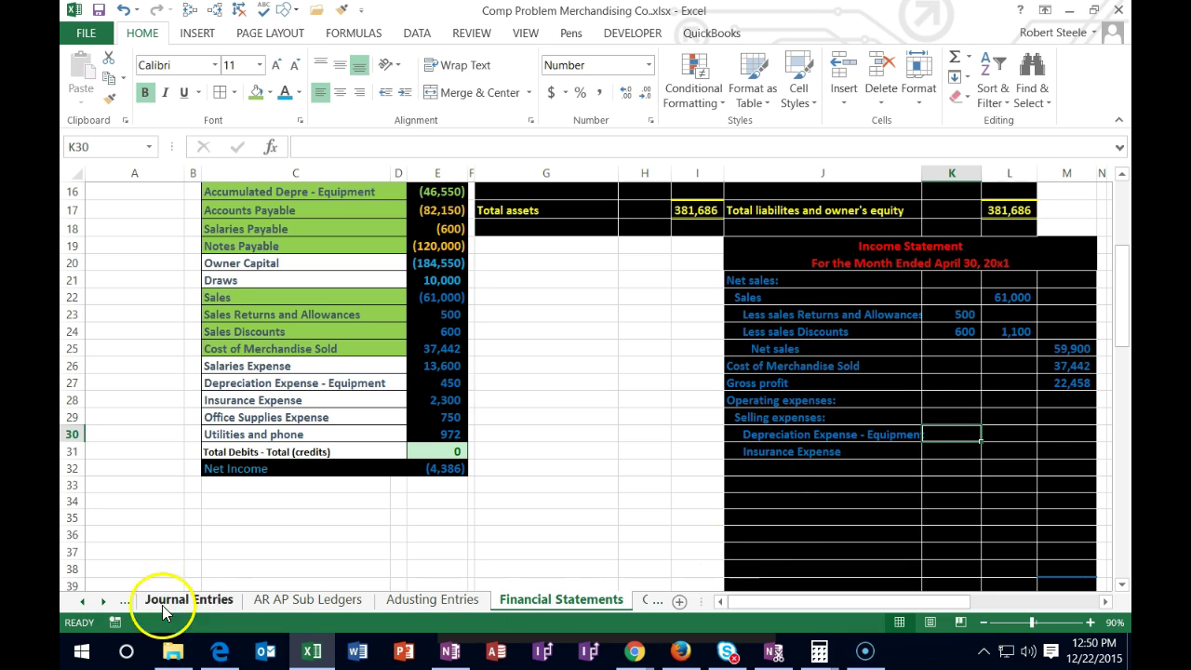
pyautogui.write('=')
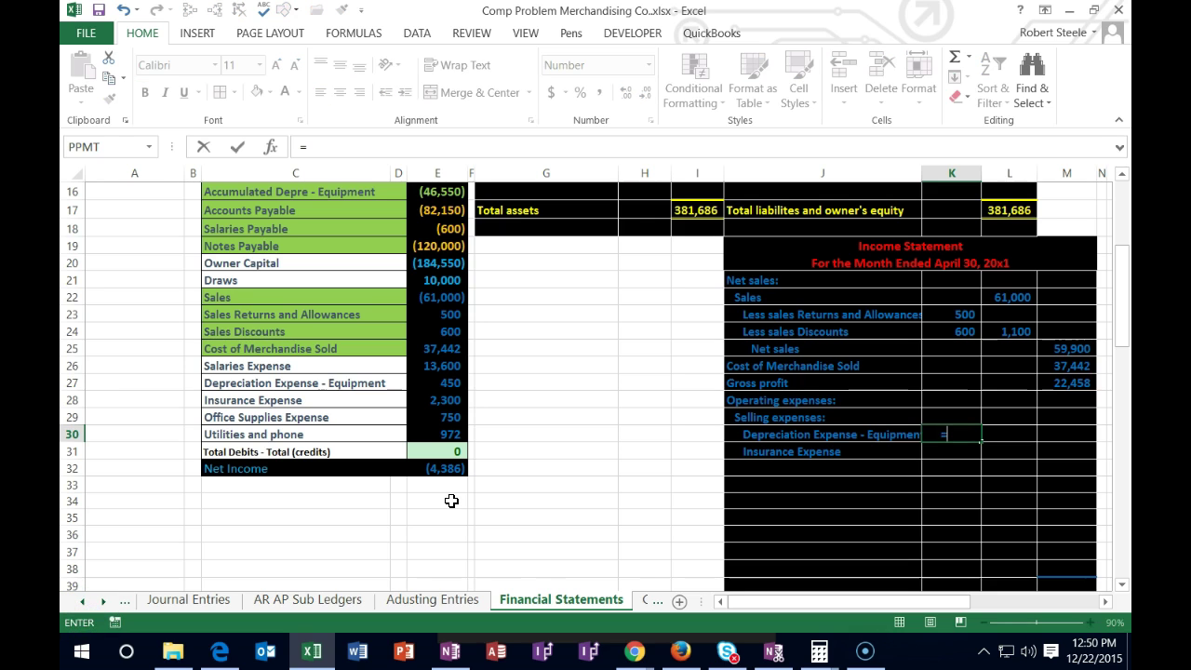
pyautogui.click(445, 383)
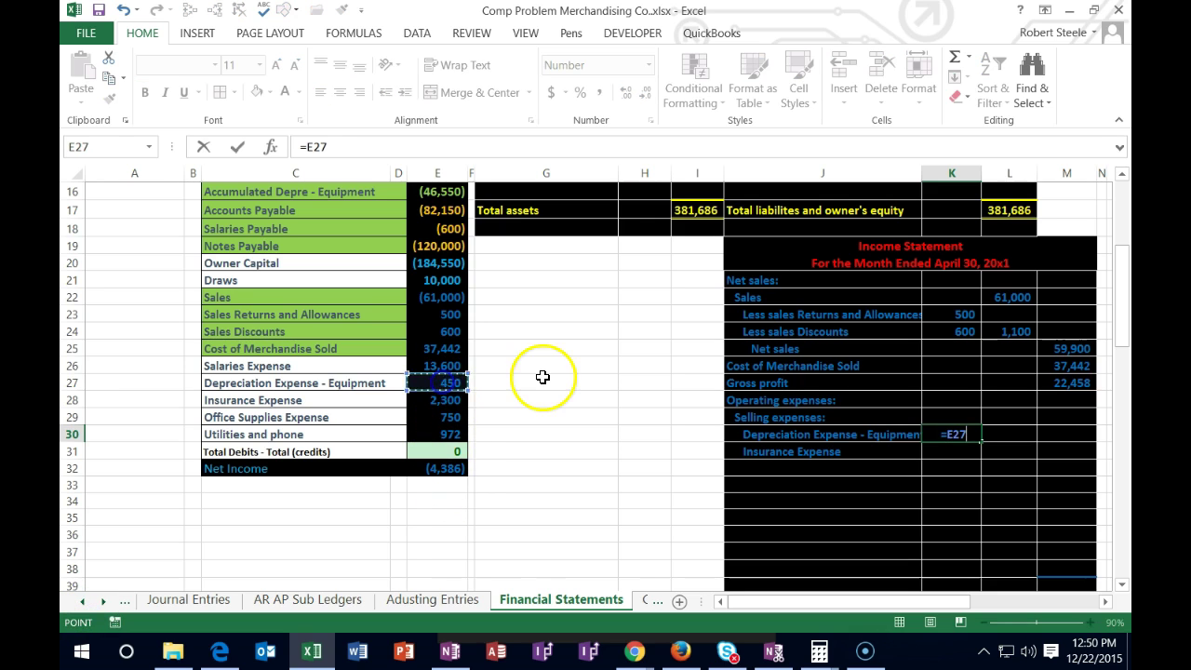
pyautogui.press('Return')
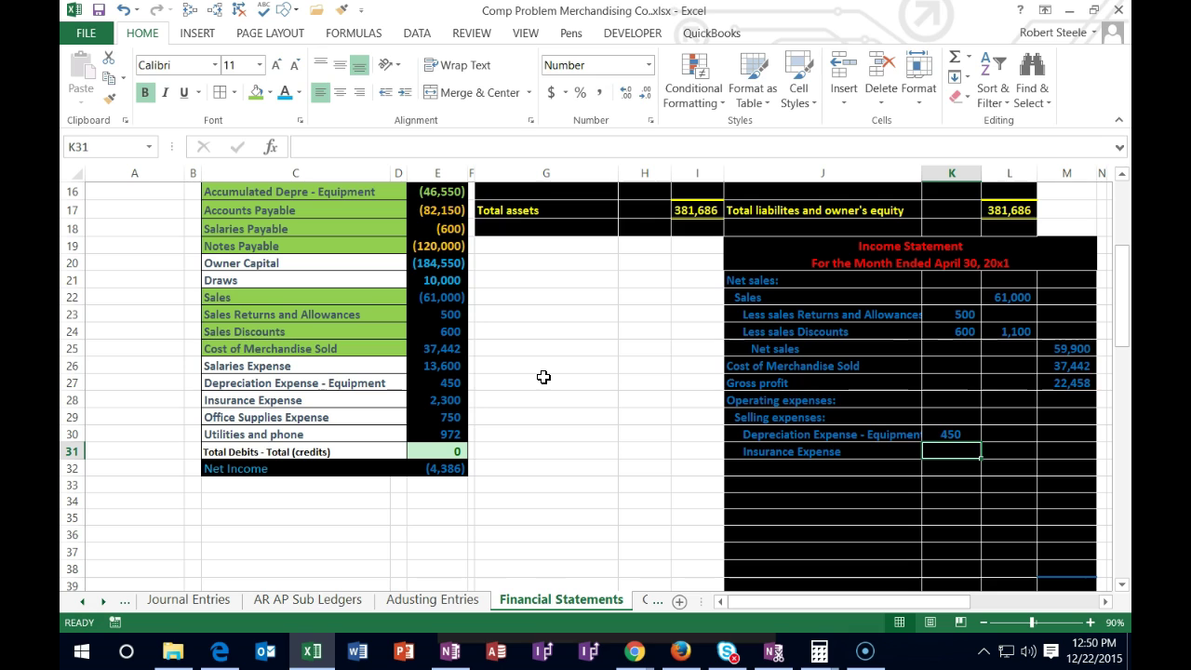
pyautogui.write('=')
pyautogui.click(452, 398)
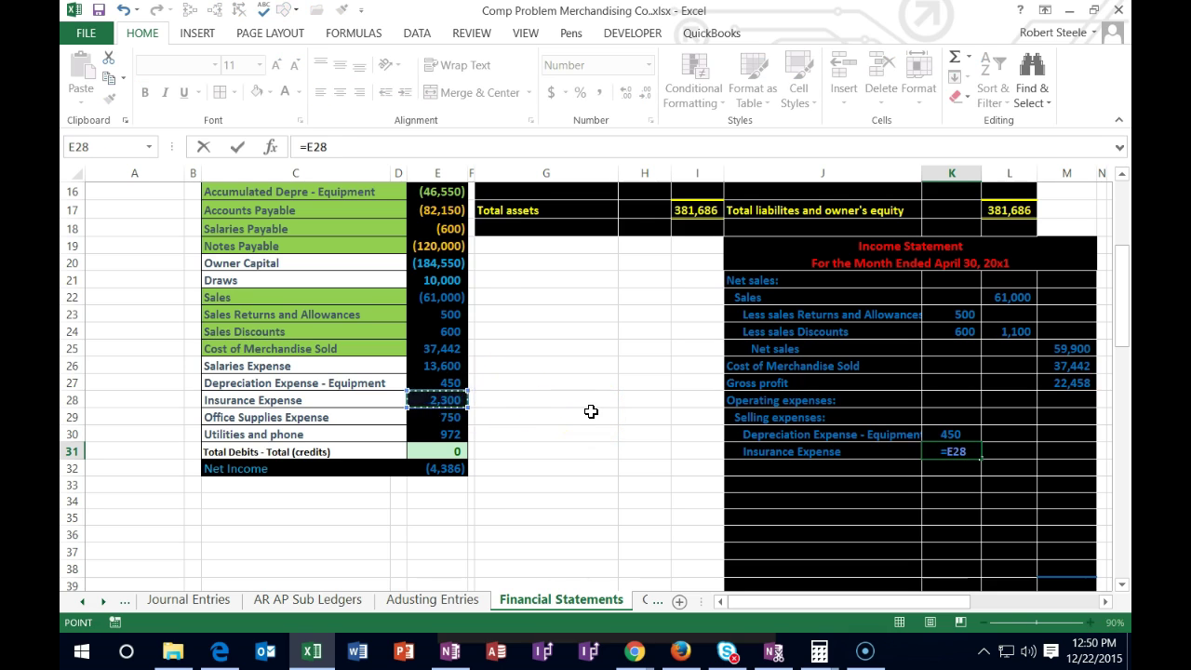
pyautogui.press('Return')
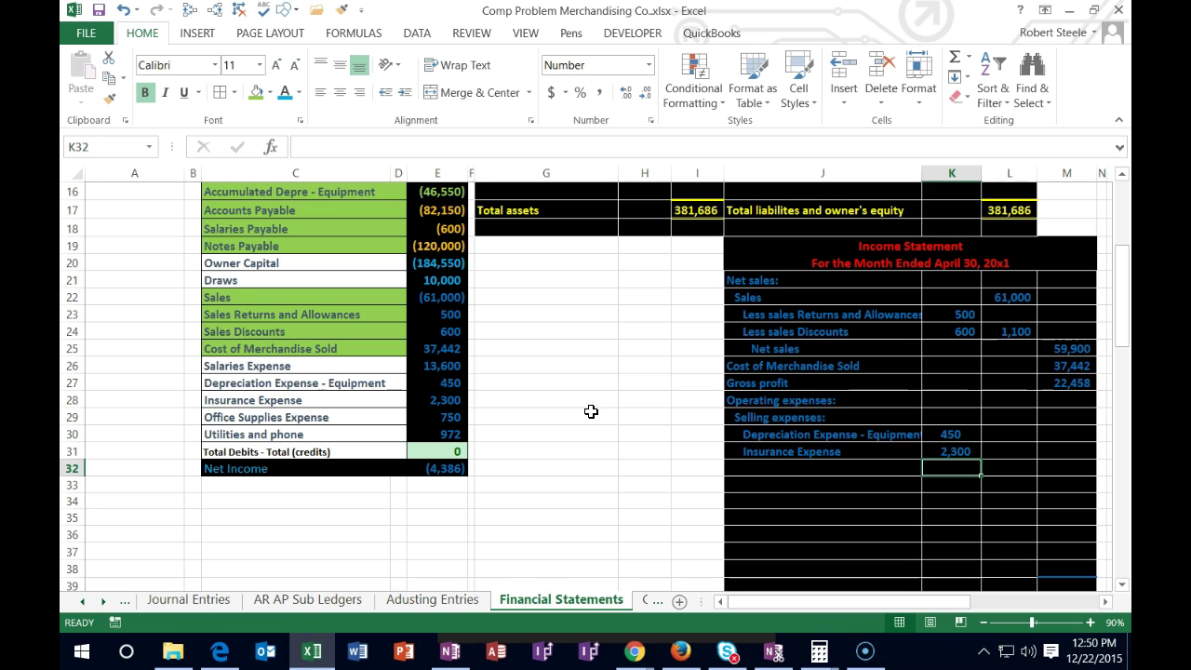
# - Fill the depreciation and insurance expense labels in C27:C28 of the trial balance with green
pyautogui.moveTo(306, 384); pyautogui.dragTo(306, 403)
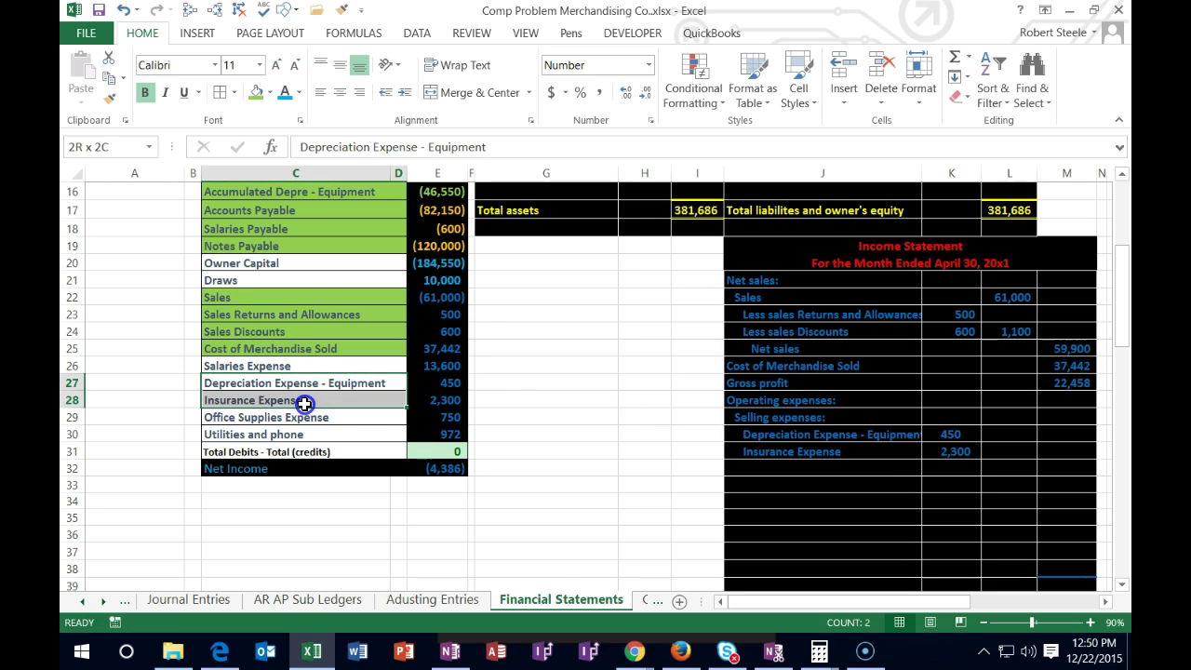
pyautogui.rightClick(305, 403)
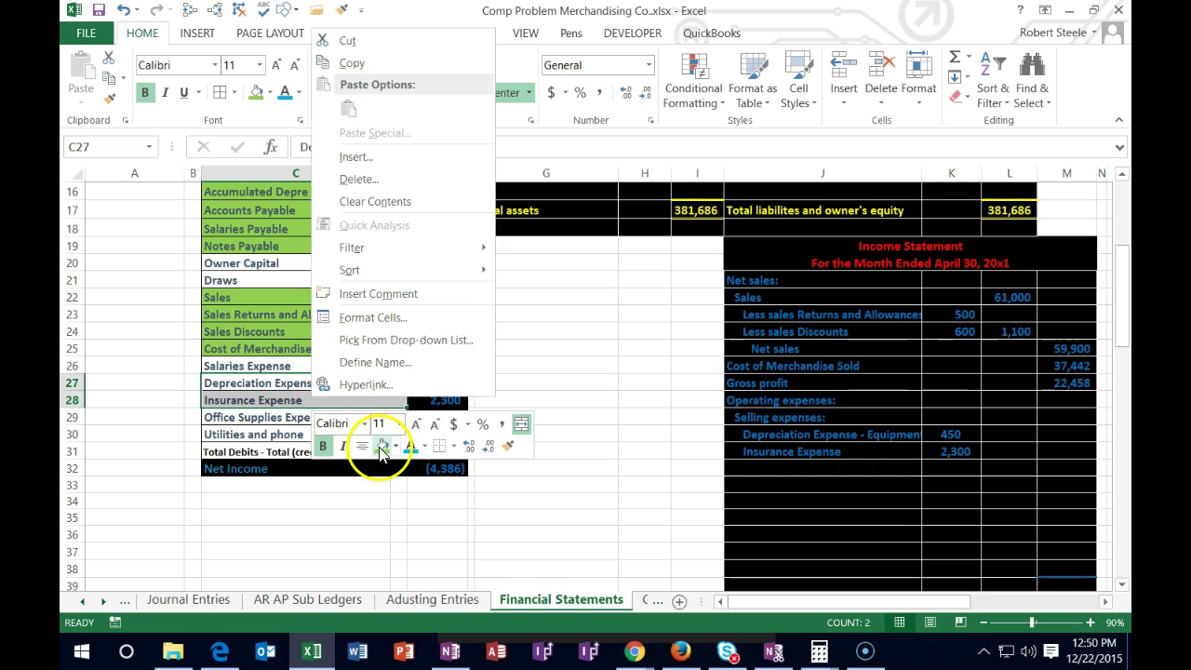
pyautogui.click(381, 448)
pyautogui.click(586, 456)
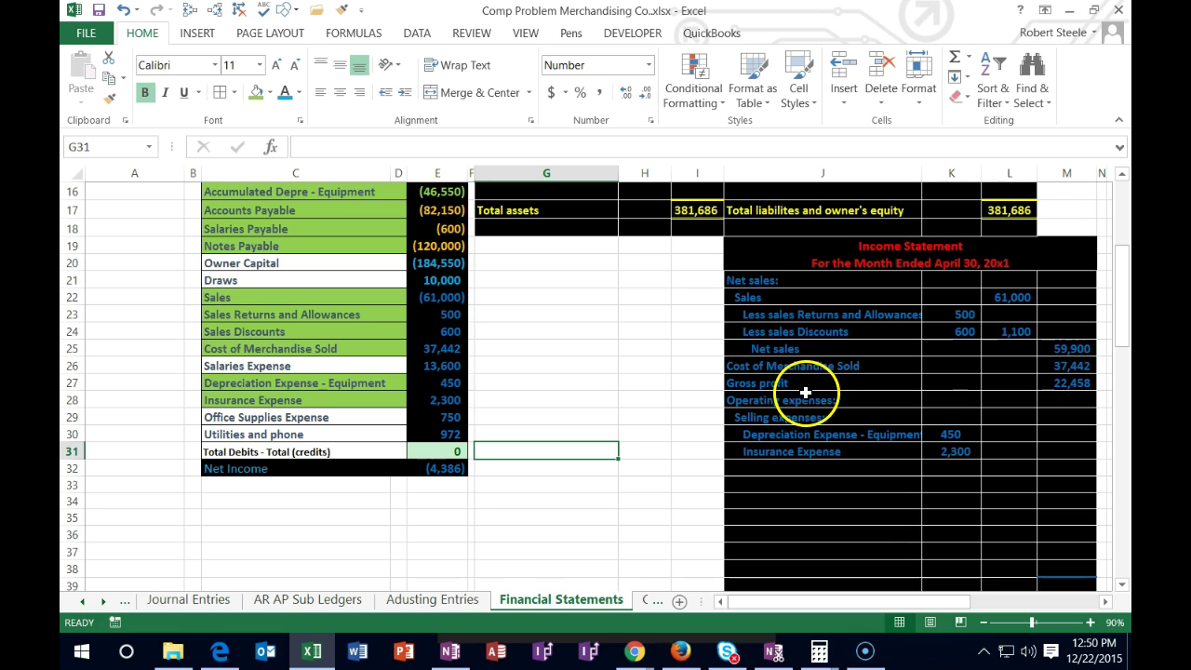
# - Underline the last amounts before each subtotal: K24, L24, M26 and K31 of the income statement
pyautogui.click(943, 333)
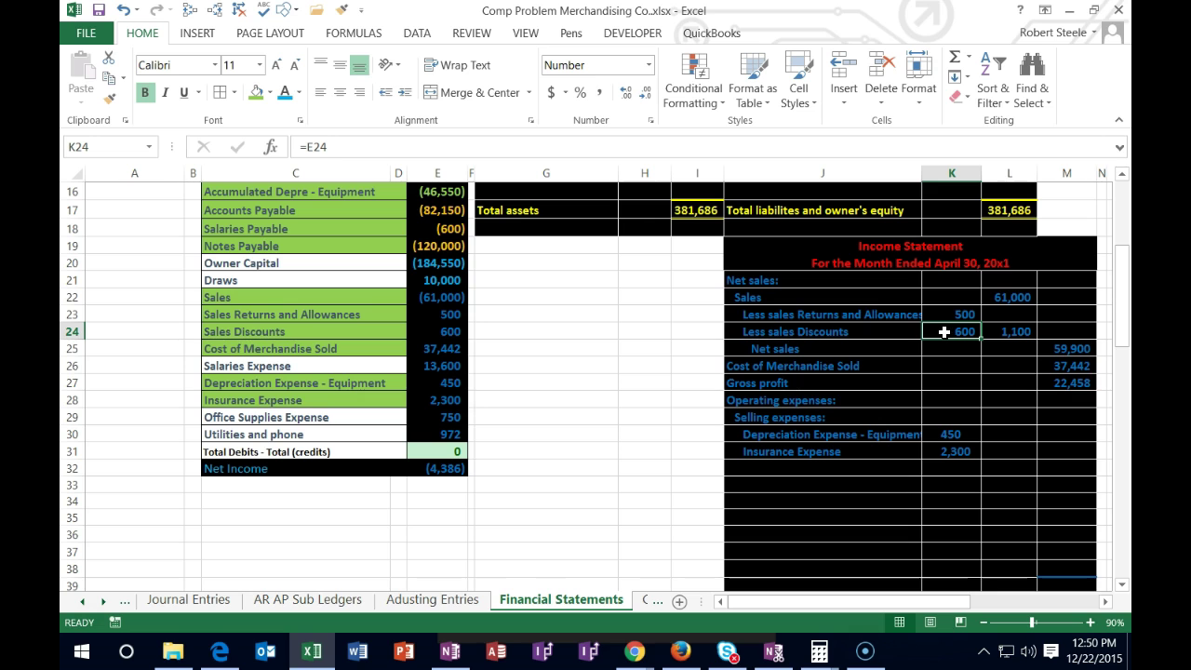
pyautogui.click(185, 93)
pyautogui.click(1010, 331)
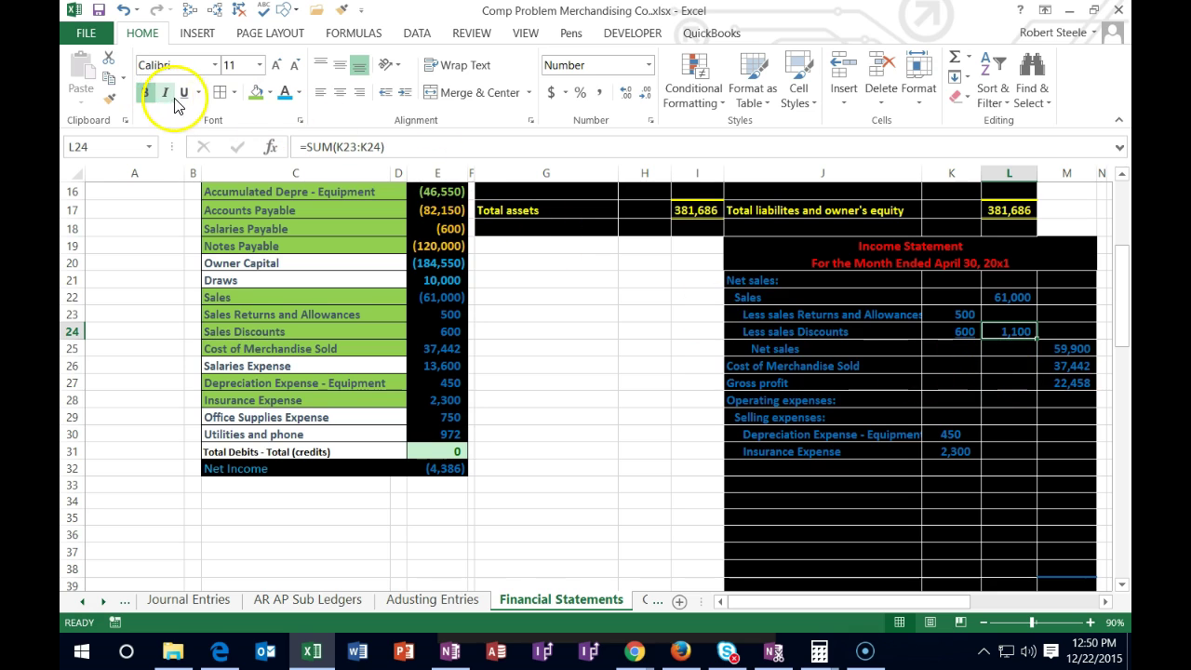
pyautogui.click(936, 376)
pyautogui.click(1081, 348)
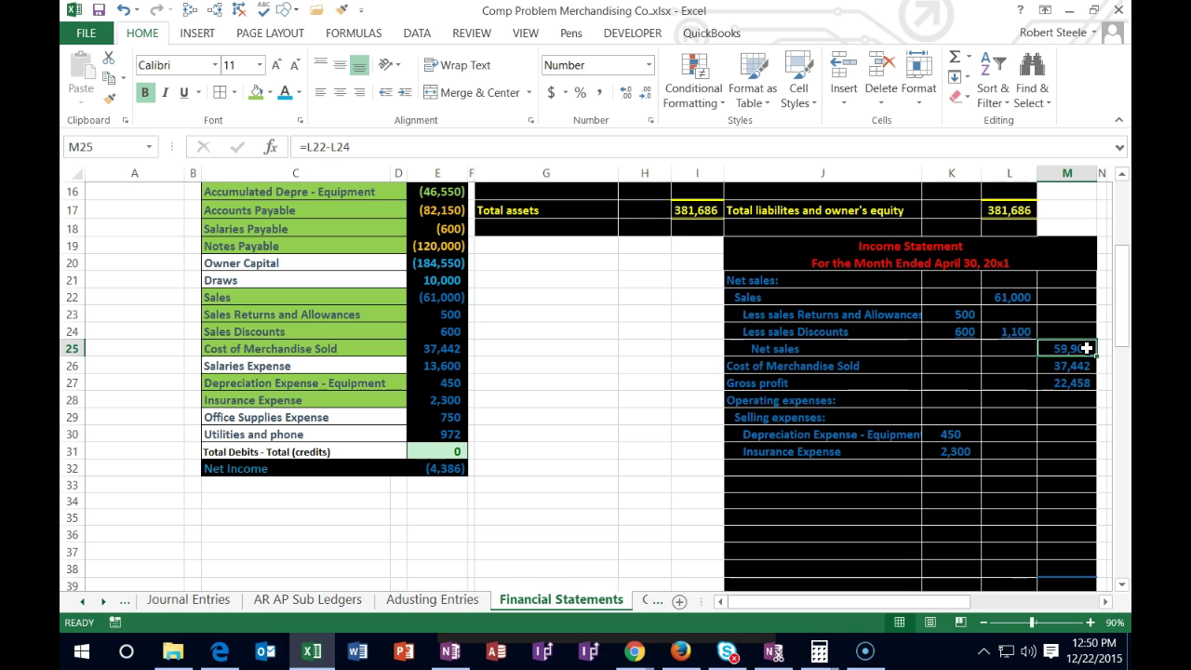
pyautogui.click(1075, 364)
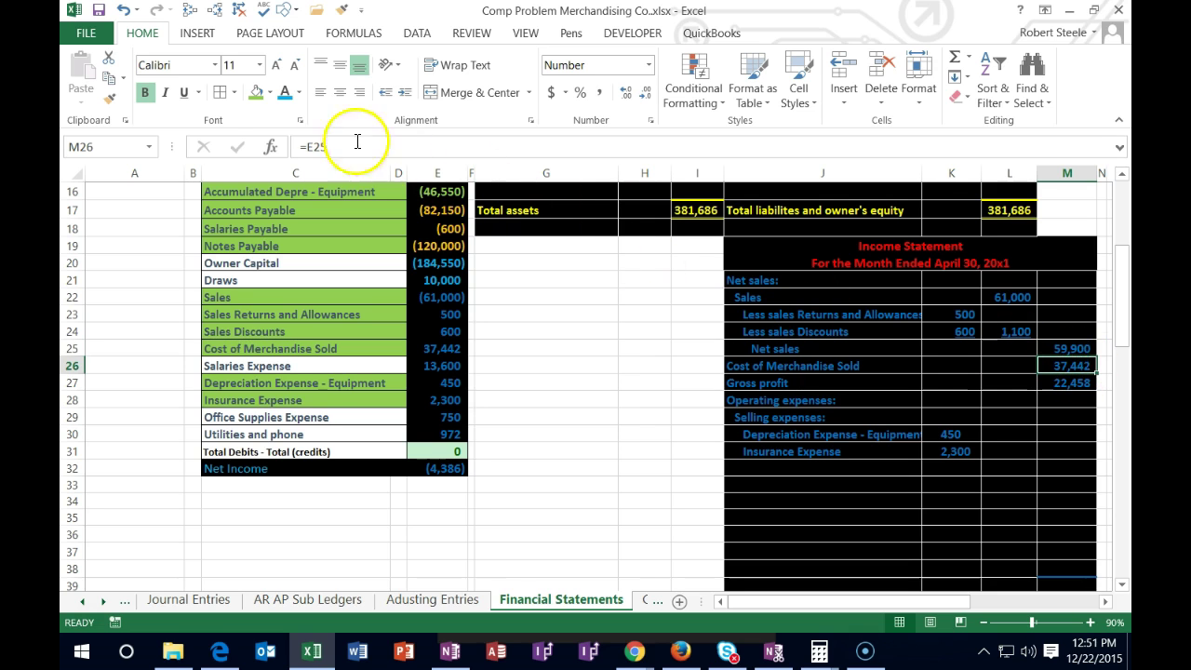
pyautogui.click(183, 92)
pyautogui.click(944, 420)
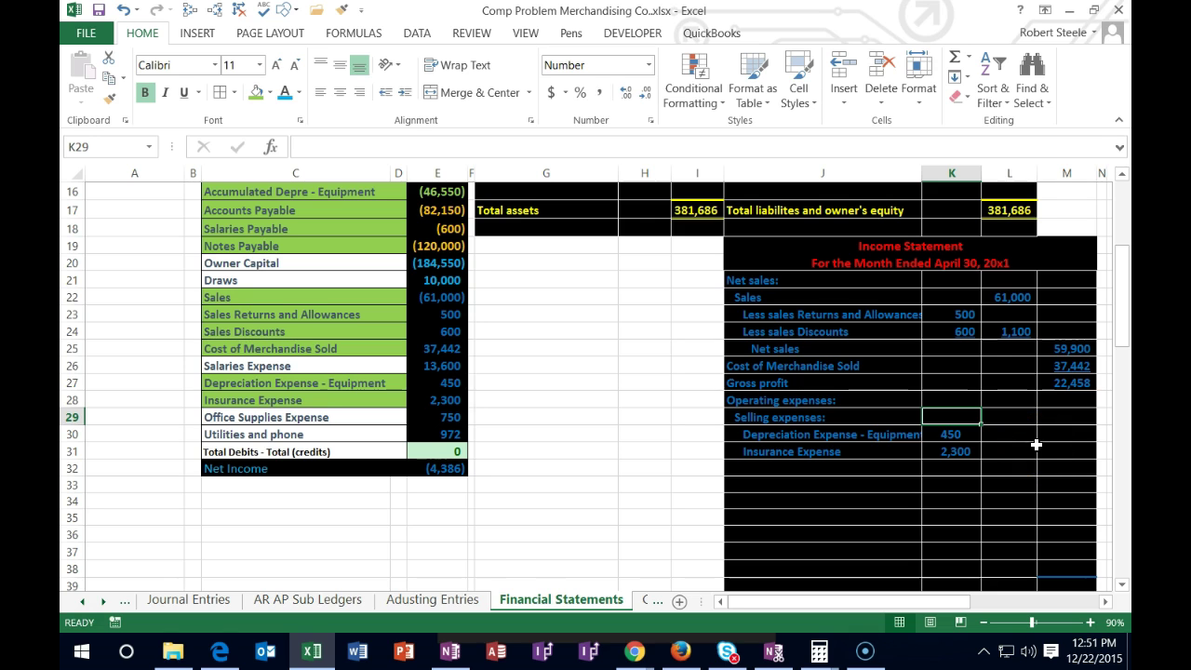
pyautogui.click(969, 453)
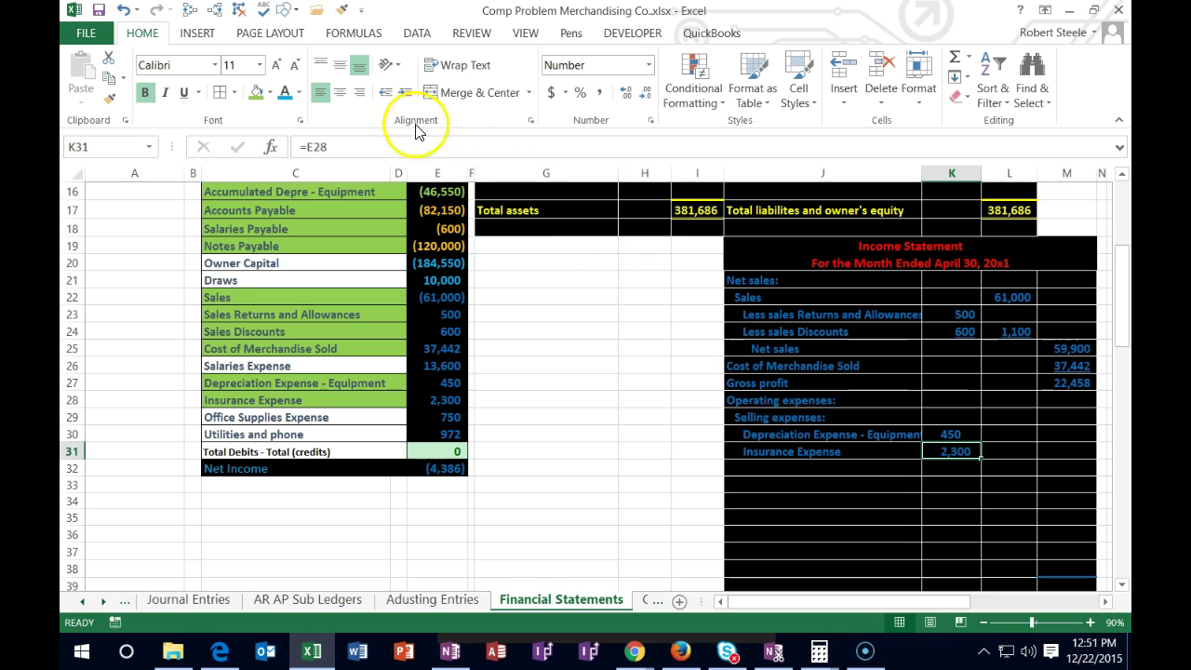
pyautogui.click(186, 94)
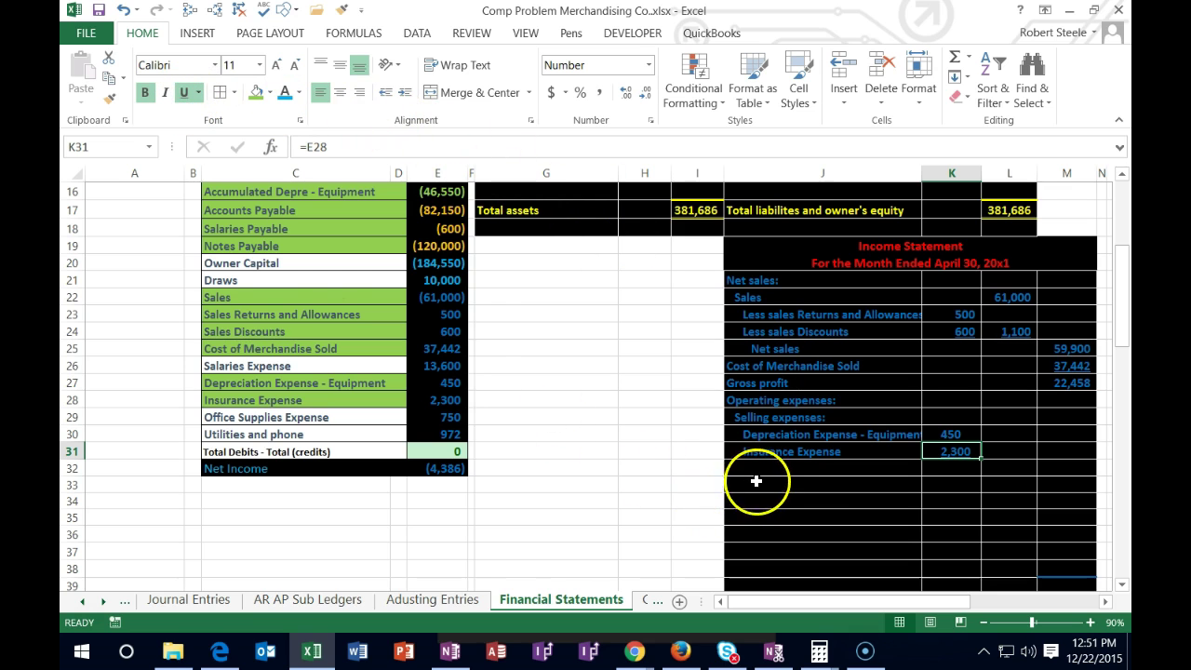
# - Copy the "Selling expenses:" subheading from J29 into J32 without its formatting
pyautogui.click(762, 421)
pyautogui.rightClick(763, 418)
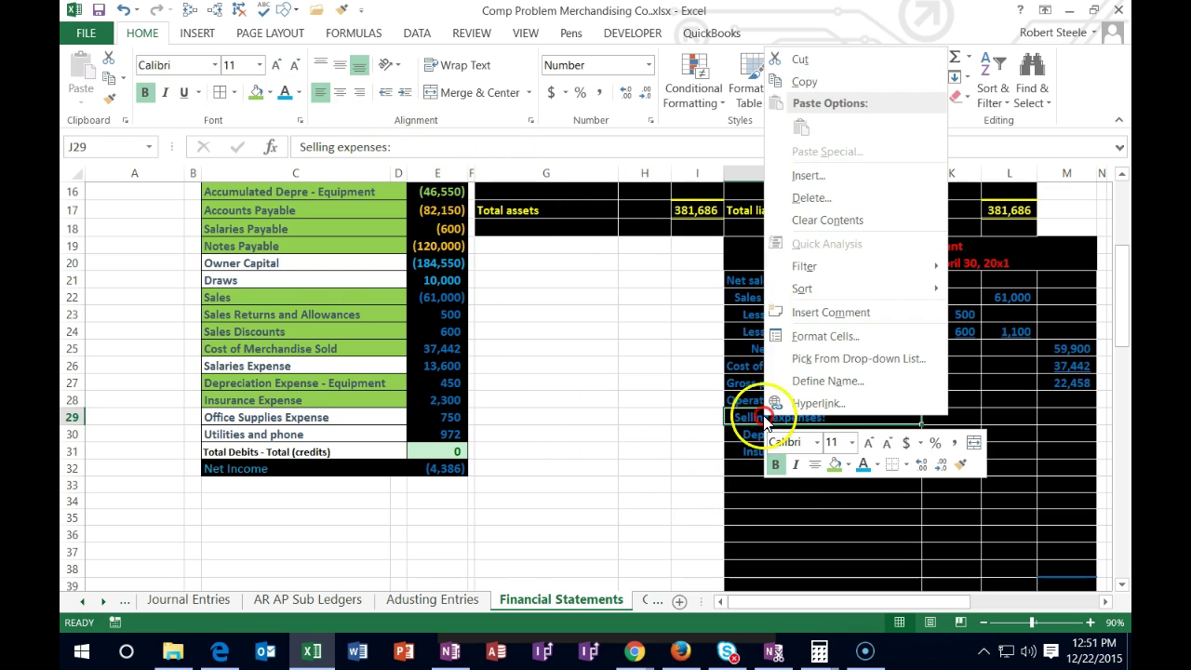
pyautogui.click(813, 88)
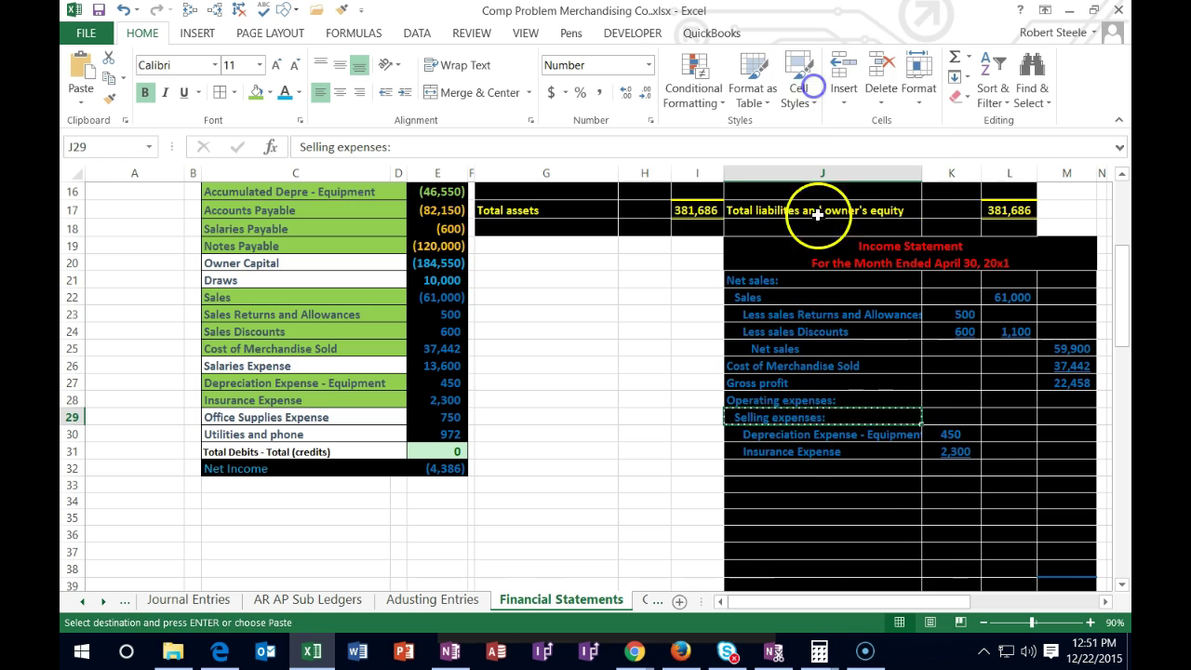
pyautogui.click(760, 470)
pyautogui.rightClick(767, 473)
pyautogui.click(806, 183)
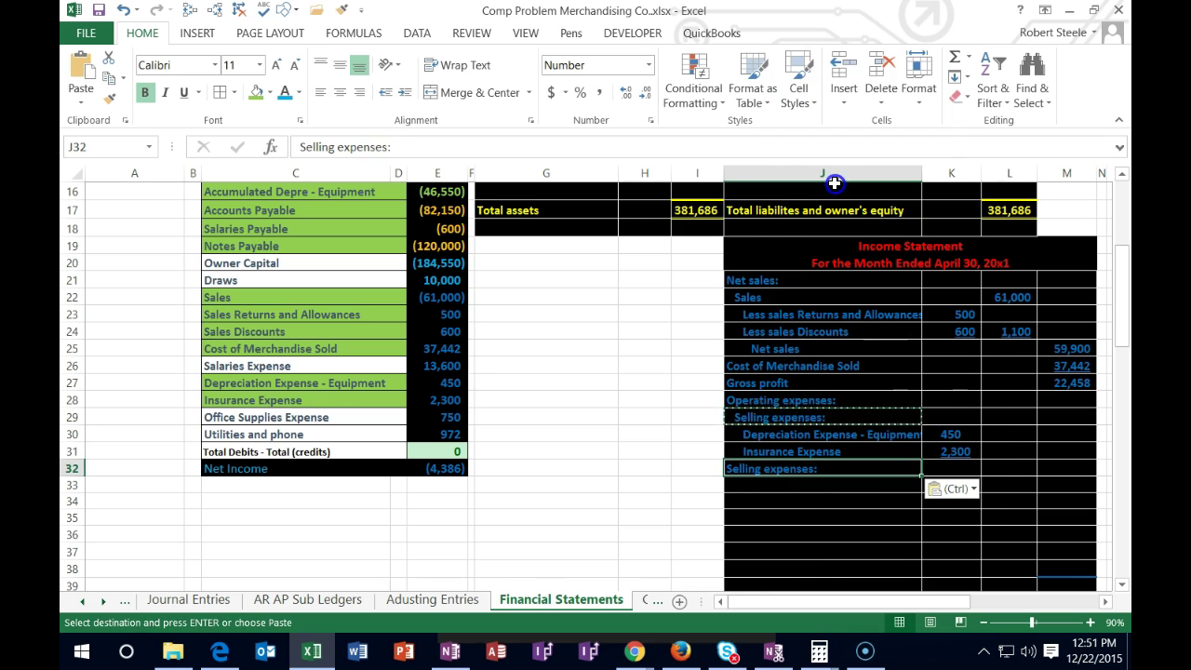
# - Change the label in J32 to "Total selling expenses" and indent it three levels
pyautogui.doubleClick(730, 469)
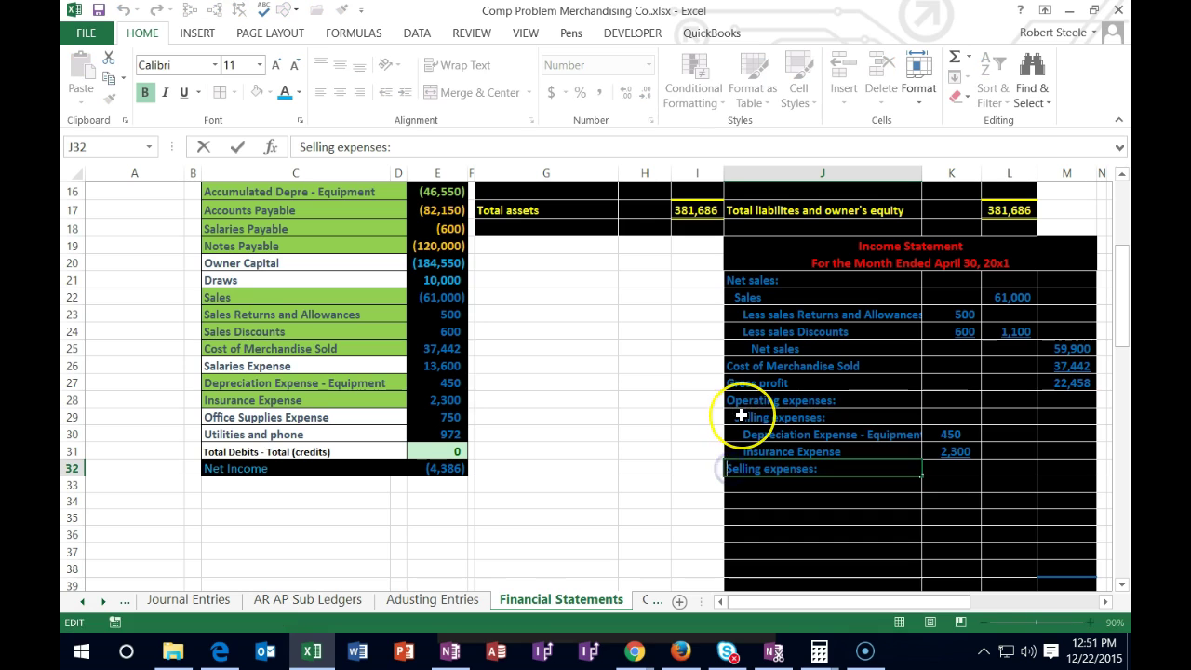
pyautogui.write('Total')
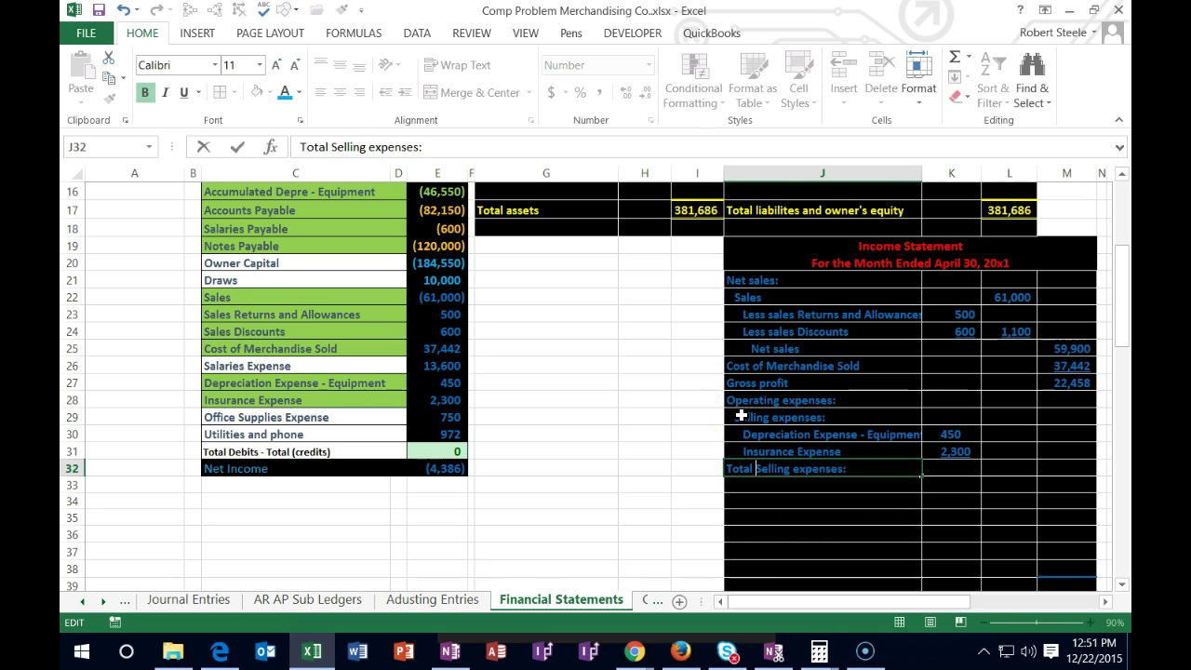
pyautogui.press('BackSpace')
pyautogui.write('s')
pyautogui.press('End')
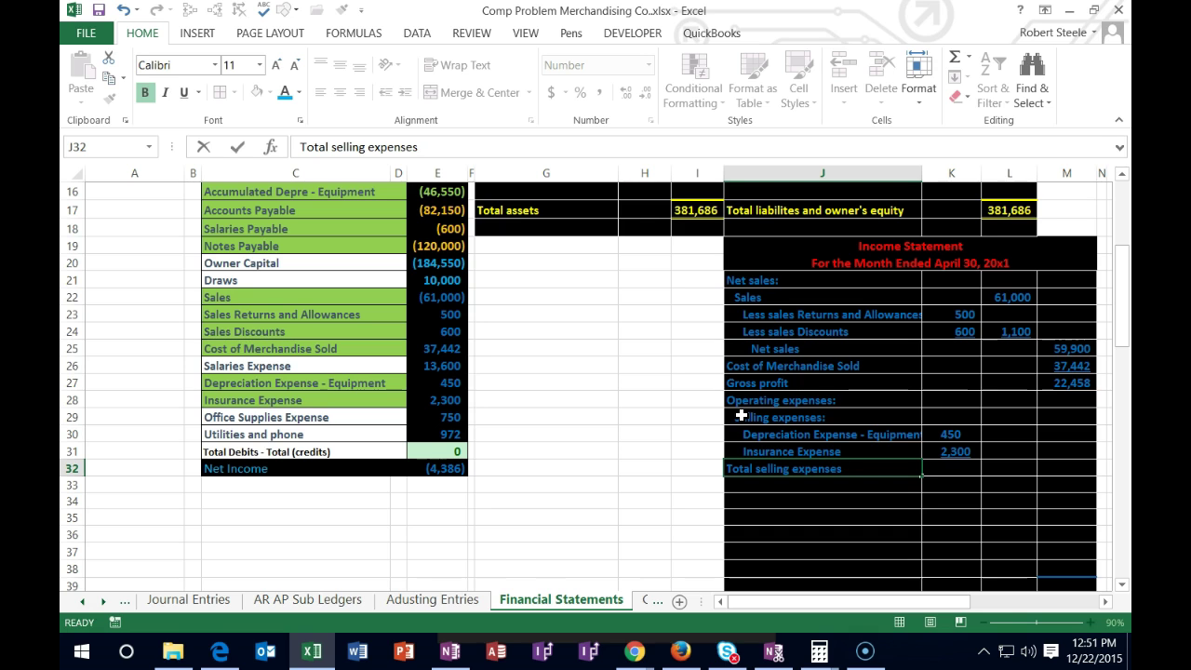
pyautogui.hotkey('ctrl', 'Return')
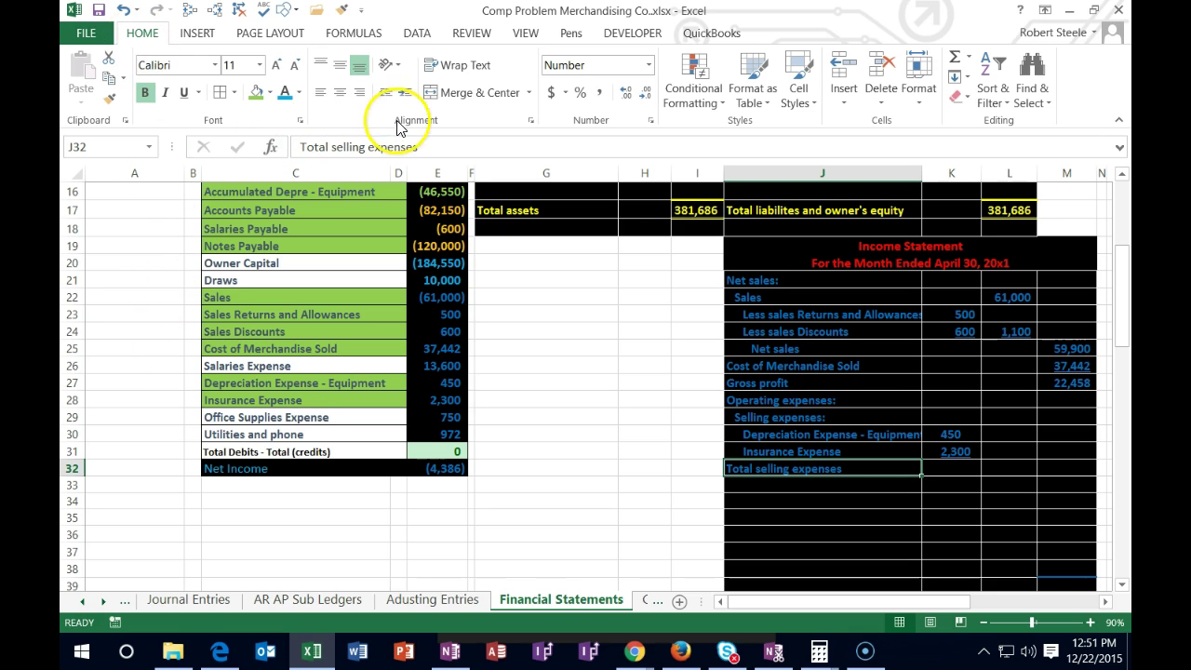
pyautogui.click(406, 93)
pyautogui.click(406, 93)
pyautogui.click(406, 93)
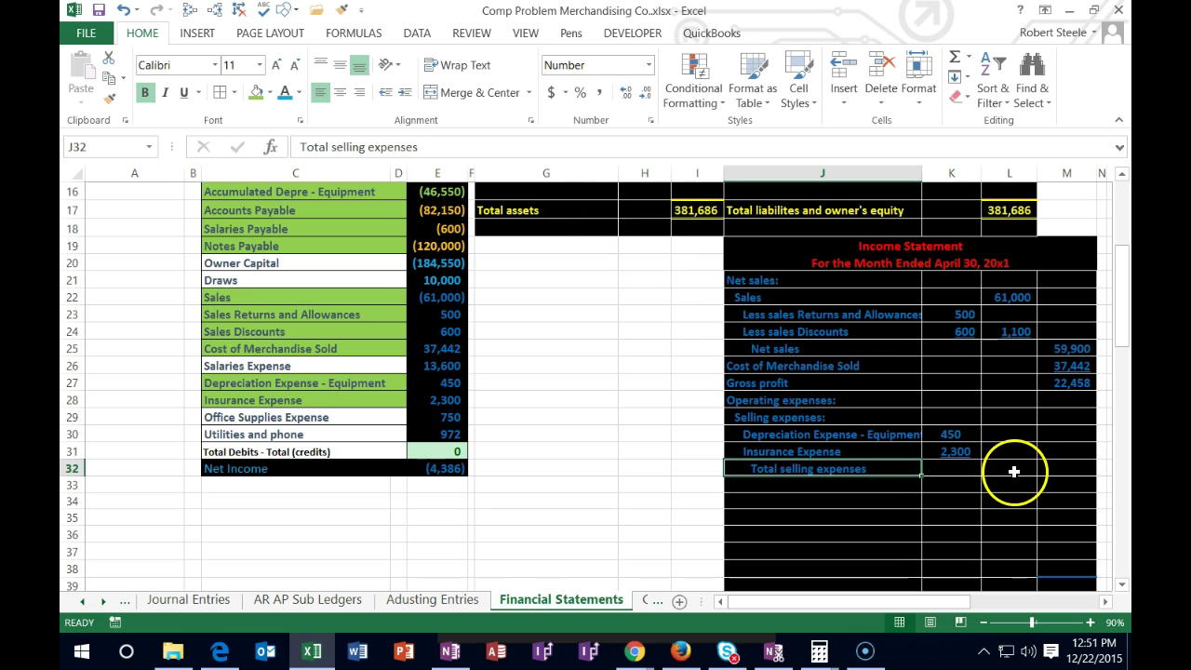
# - Total the selling expenses in L32 of the income statement by summing K30:K31
pyautogui.click(1014, 471)
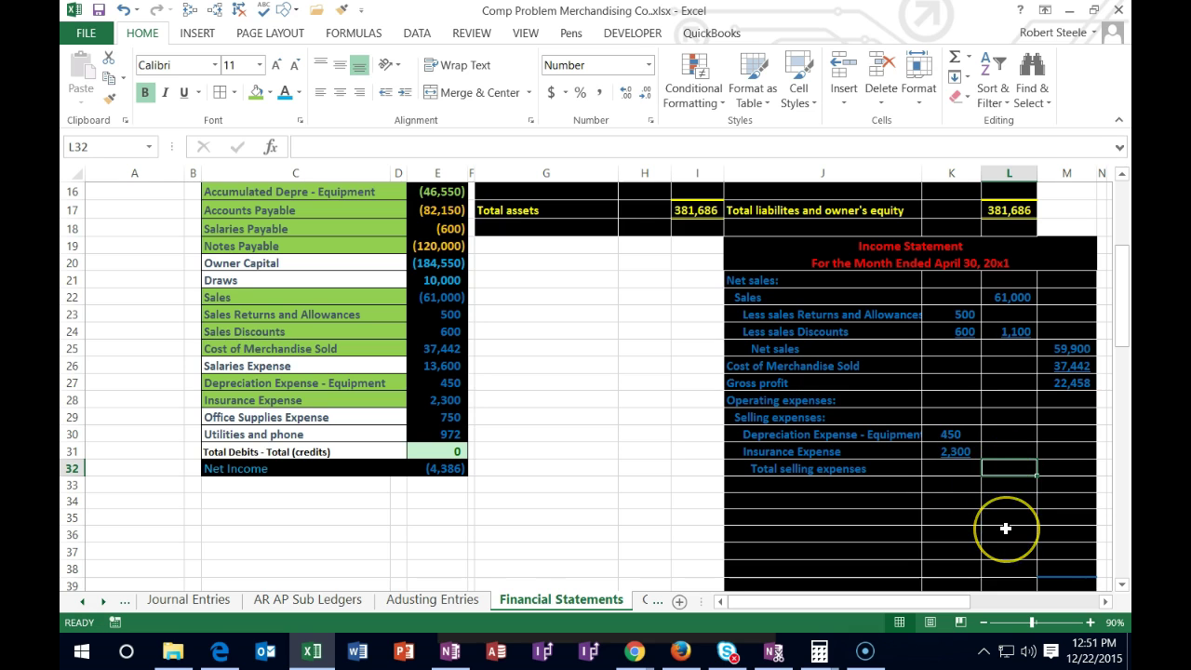
pyautogui.write('=sum(')
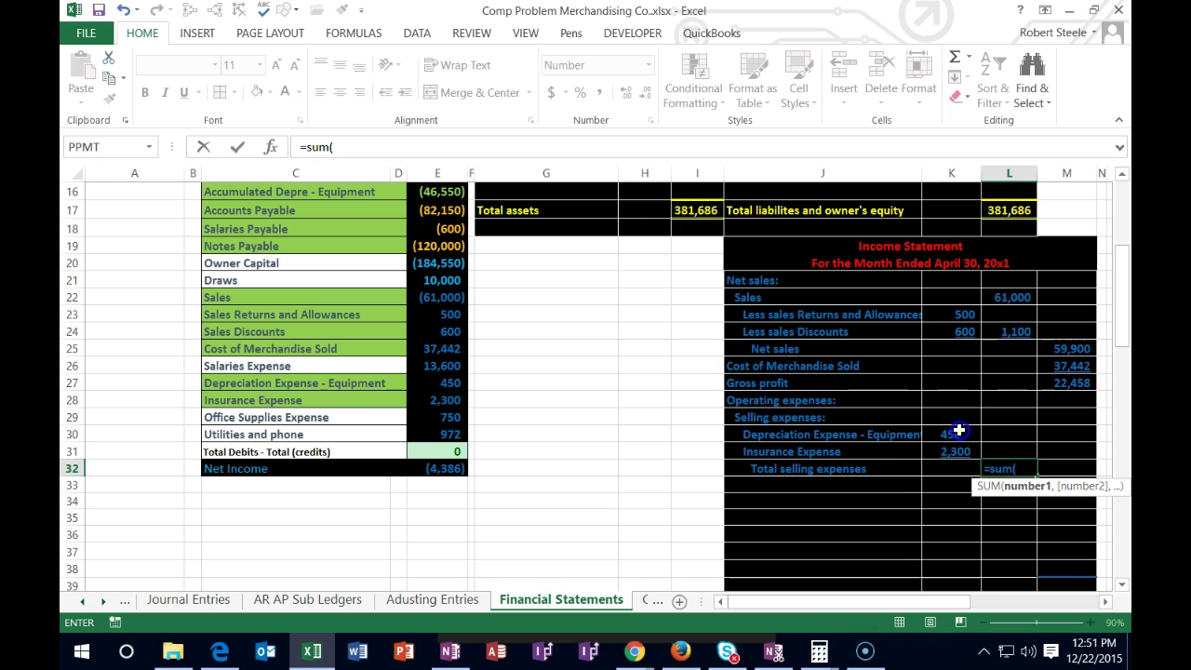
pyautogui.moveTo(954, 430); pyautogui.dragTo(956, 447)
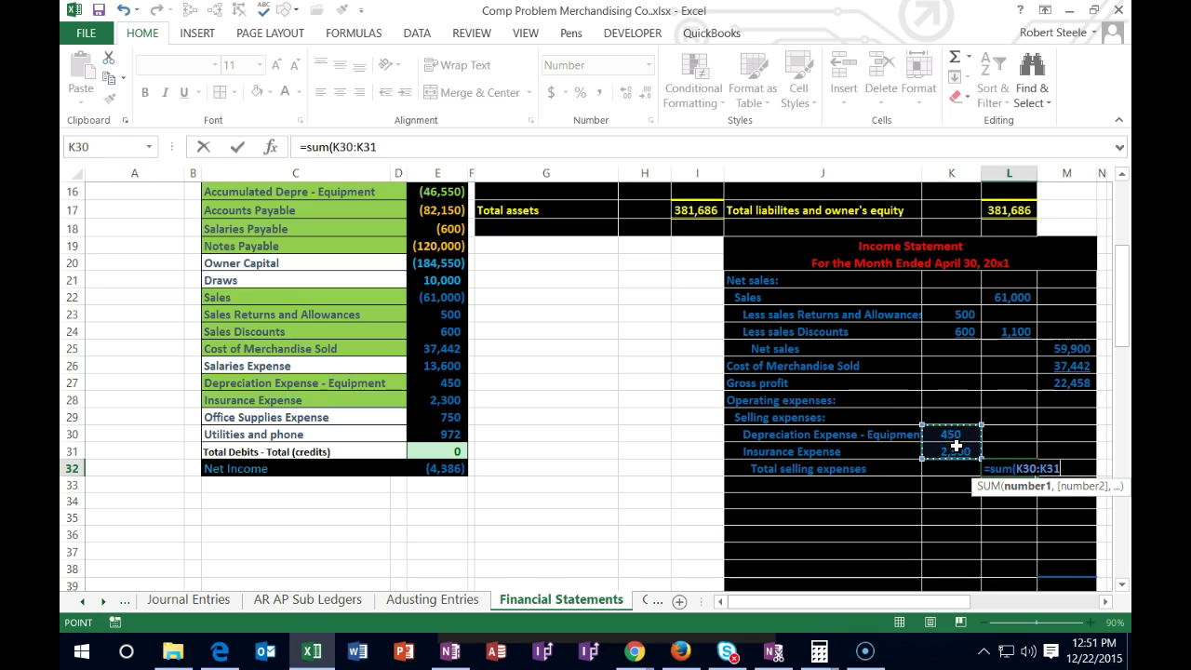
pyautogui.press('Return')
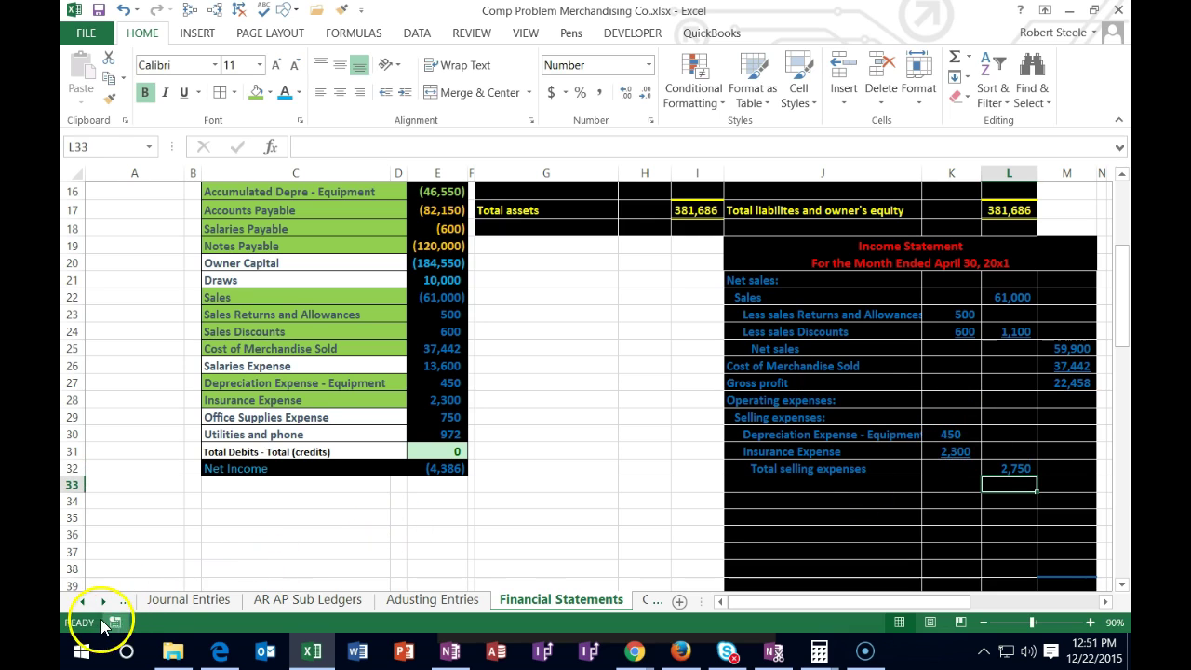
# - Add an "Administrative expenses:" subheading in J33 and indent it one level
pyautogui.click(763, 483)
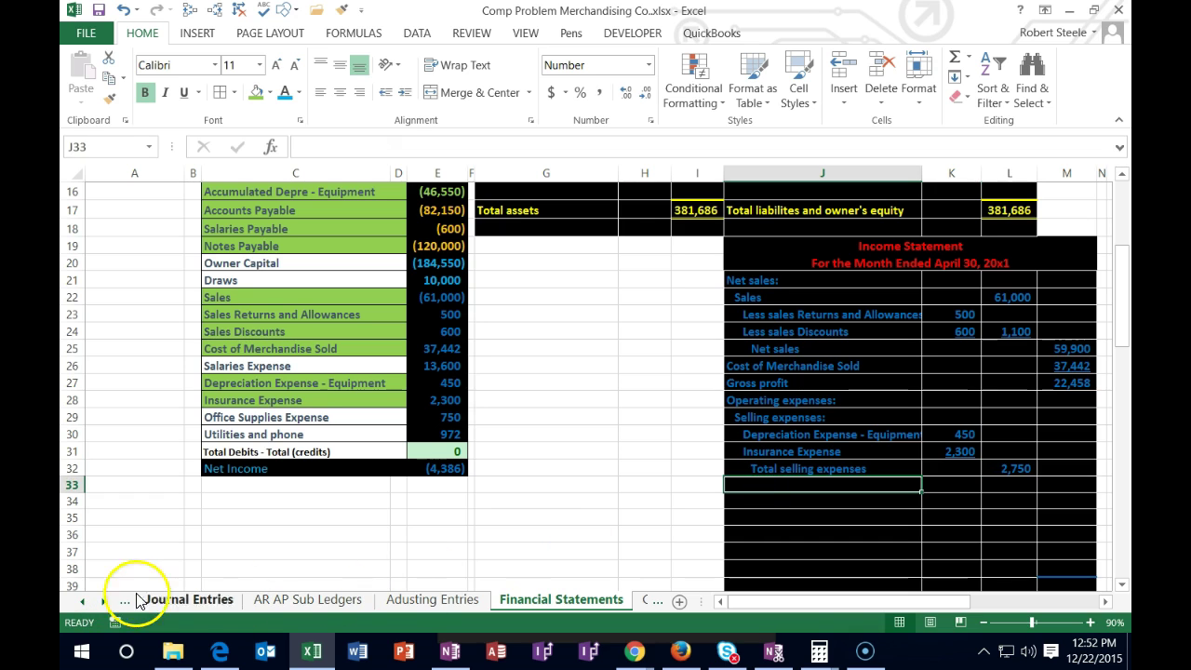
pyautogui.write('Administrative expenses:')
pyautogui.press('Return')
pyautogui.press('Up')
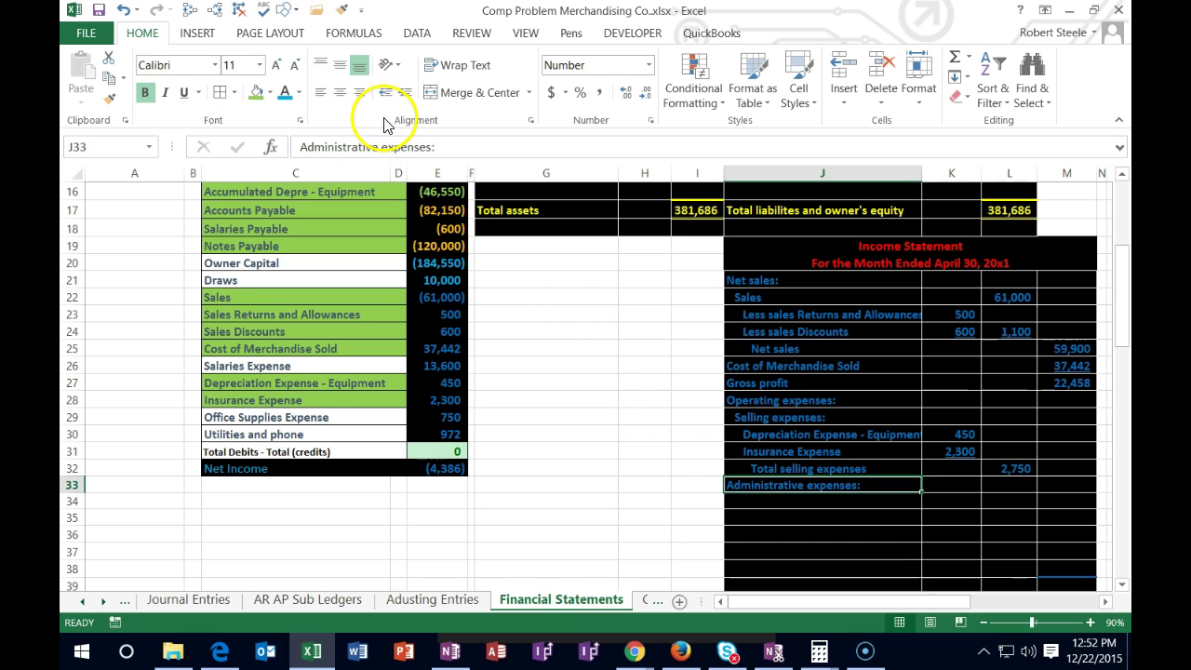
pyautogui.click(405, 93)
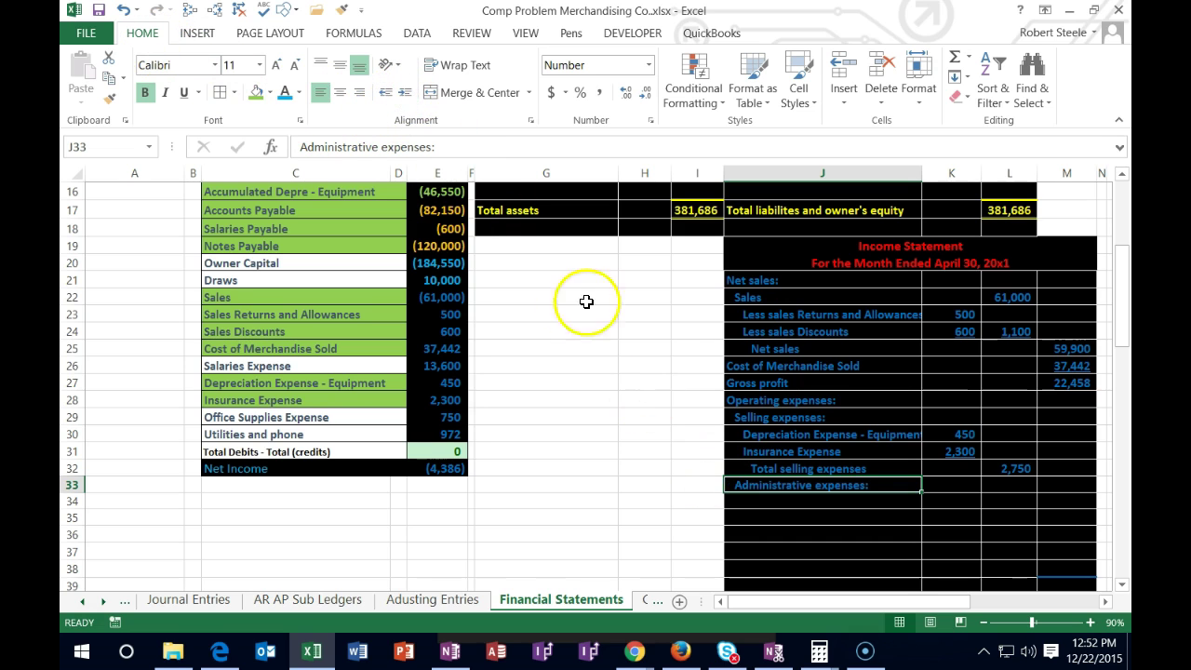
pyautogui.click(774, 430)
pyautogui.click(768, 404)
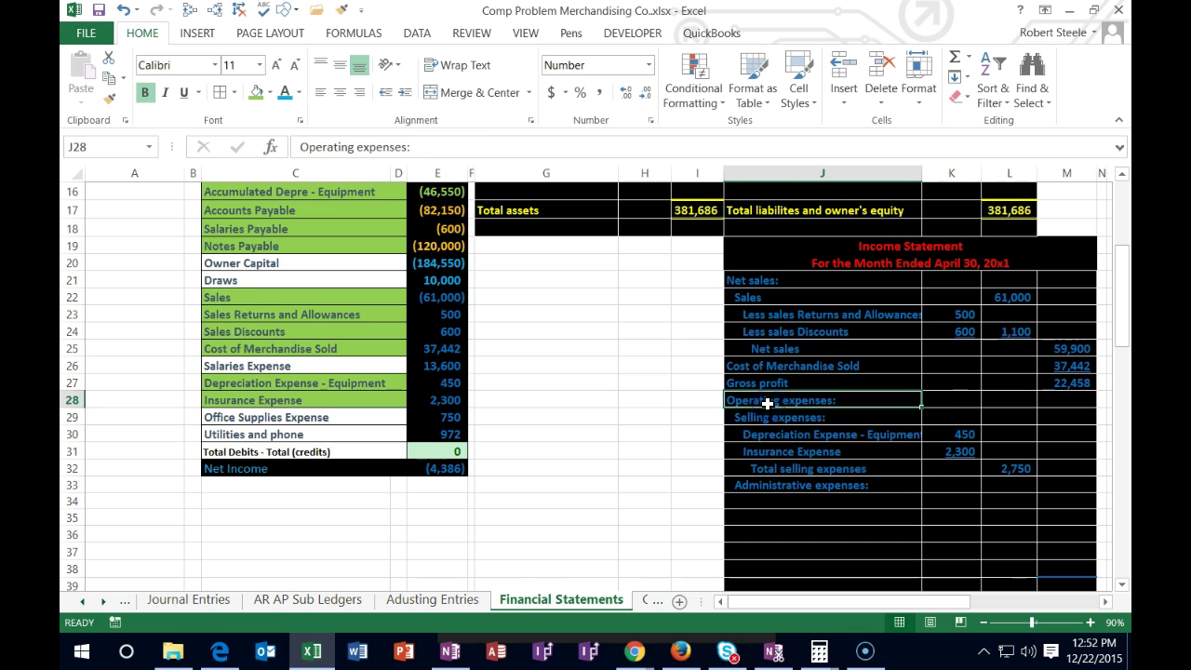
pyautogui.click(855, 487)
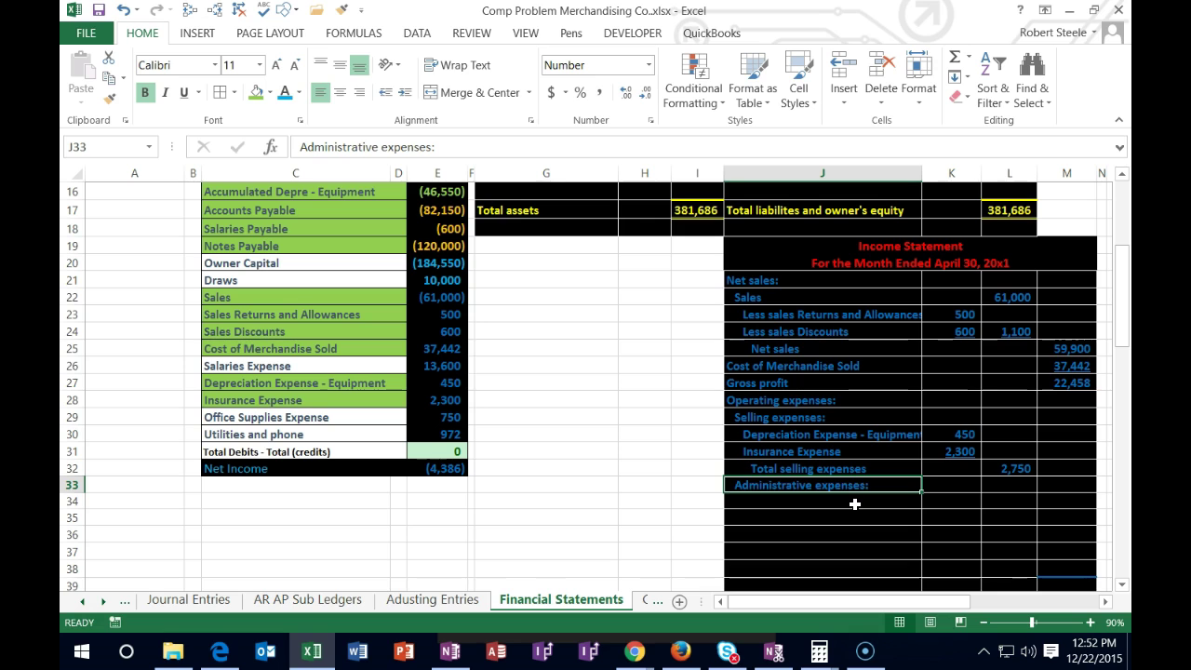
pyautogui.click(855, 504)
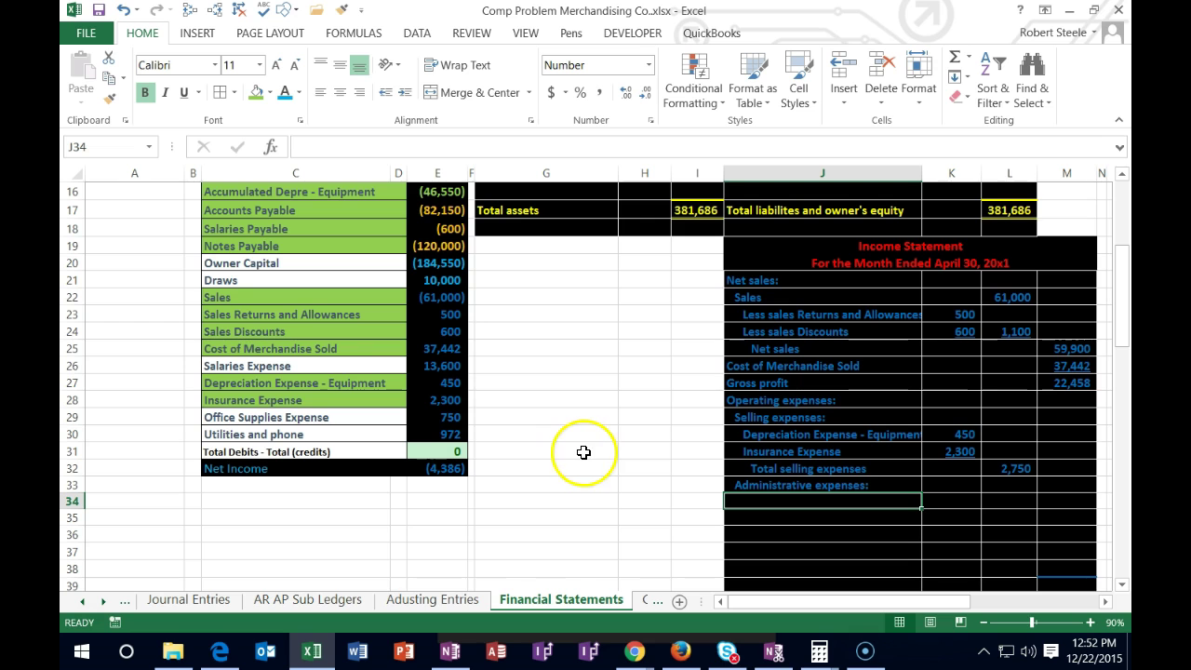
# - Copy the "Salaries Expense" label from C26 of the trial balance into J34 without its formatting
pyautogui.click(301, 364)
pyautogui.rightClick(301, 364)
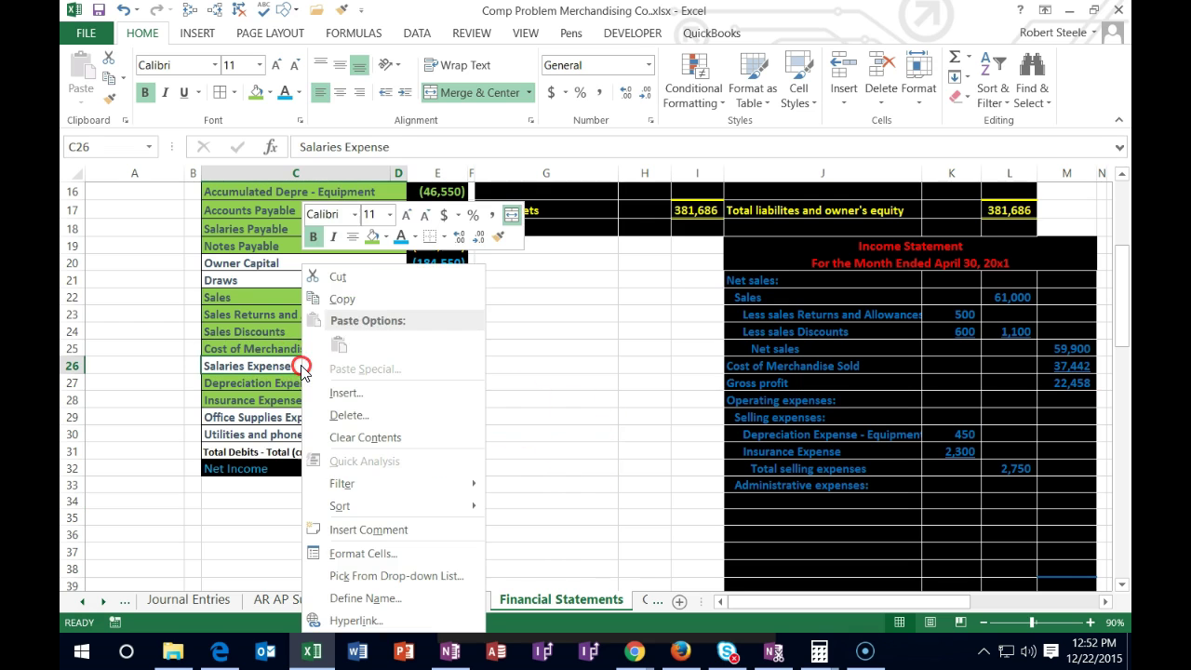
pyautogui.click(337, 299)
pyautogui.click(770, 501)
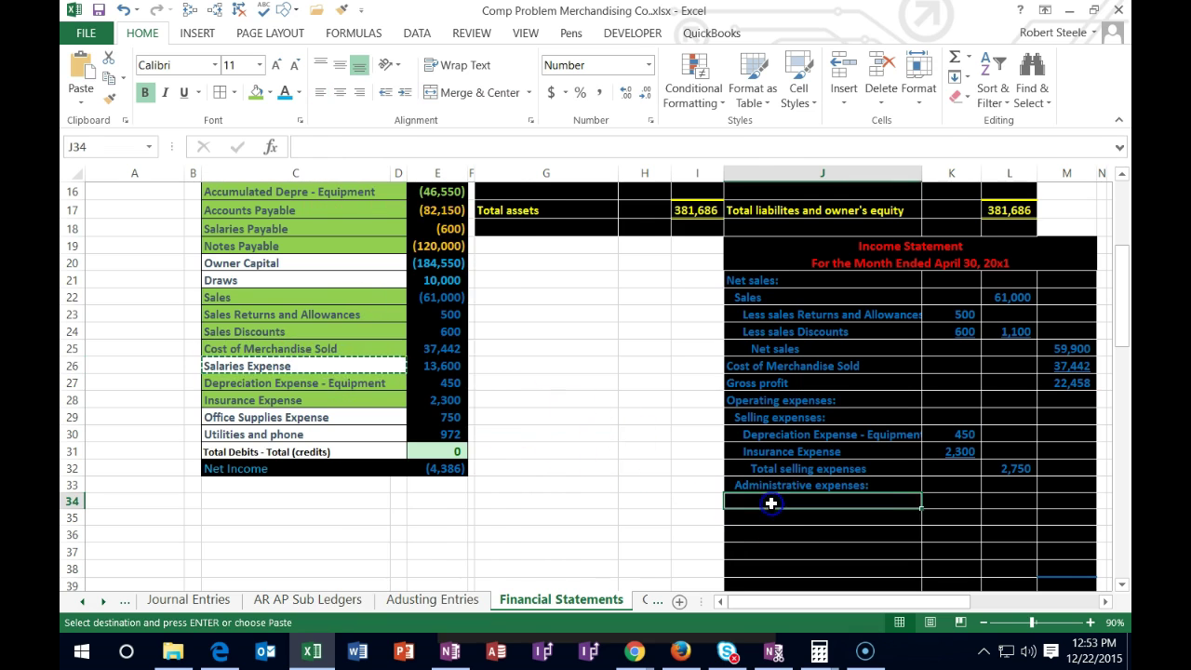
pyautogui.rightClick(773, 501)
pyautogui.click(835, 216)
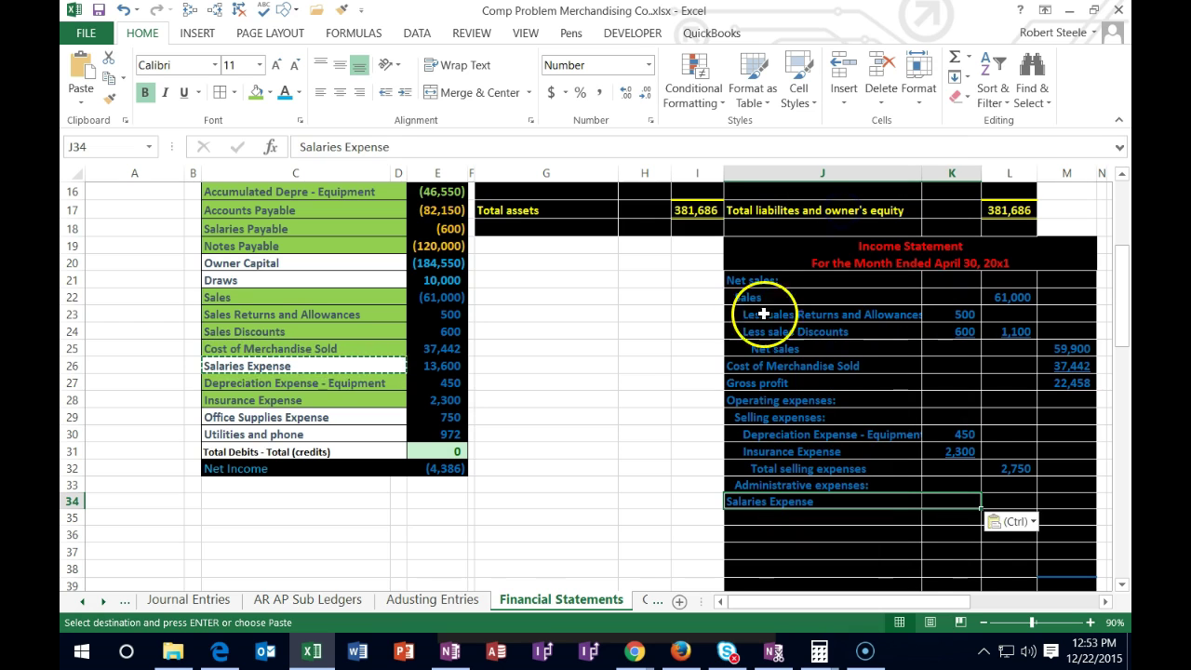
# - Copy the office supplies and utilities labels in C29:C30 into J35:J36 as values only
pyautogui.click(369, 418)
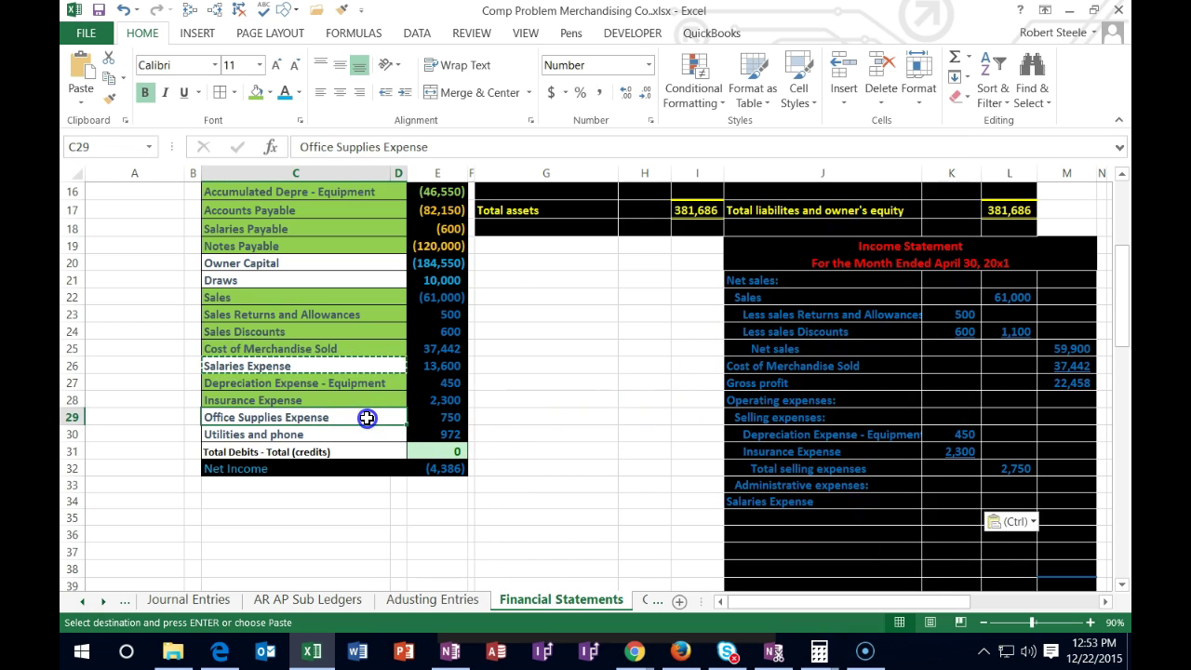
pyautogui.moveTo(368, 417); pyautogui.dragTo(364, 428)
pyautogui.rightClick(367, 427)
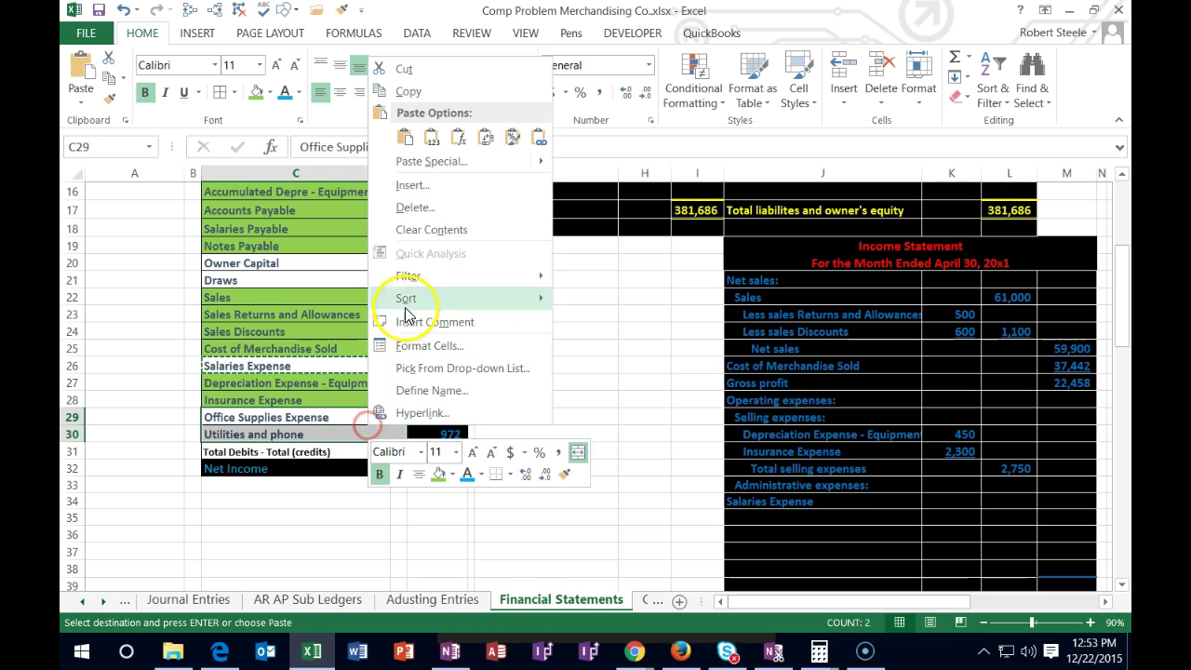
pyautogui.click(409, 91)
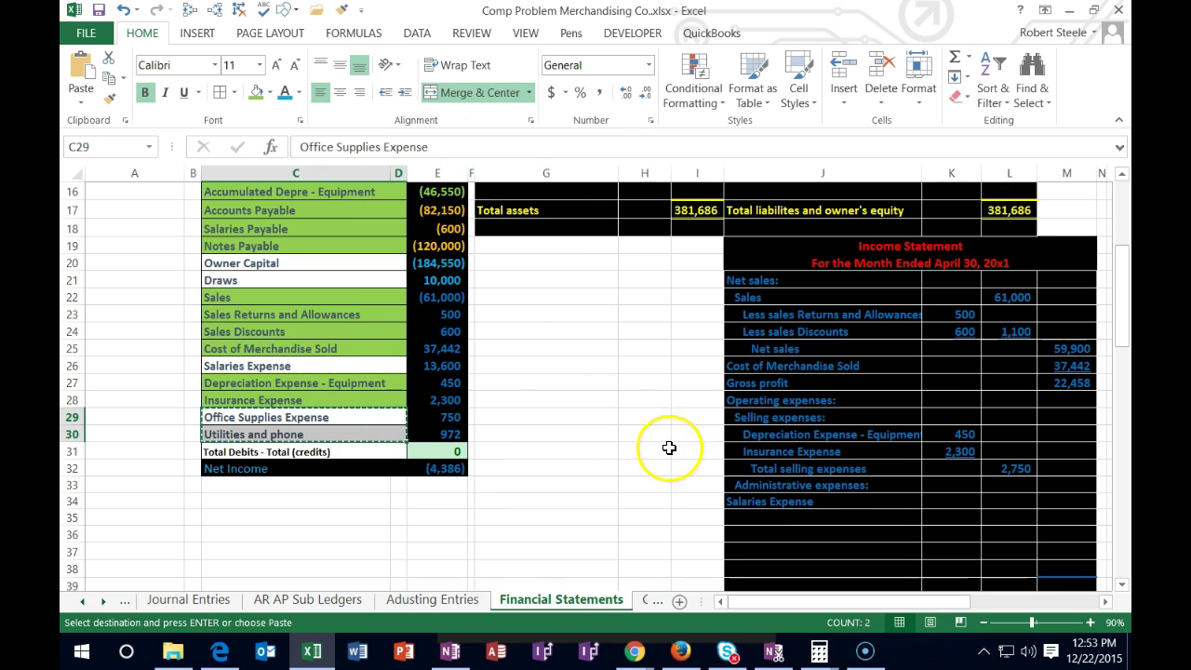
pyautogui.click(741, 517)
pyautogui.rightClick(745, 520)
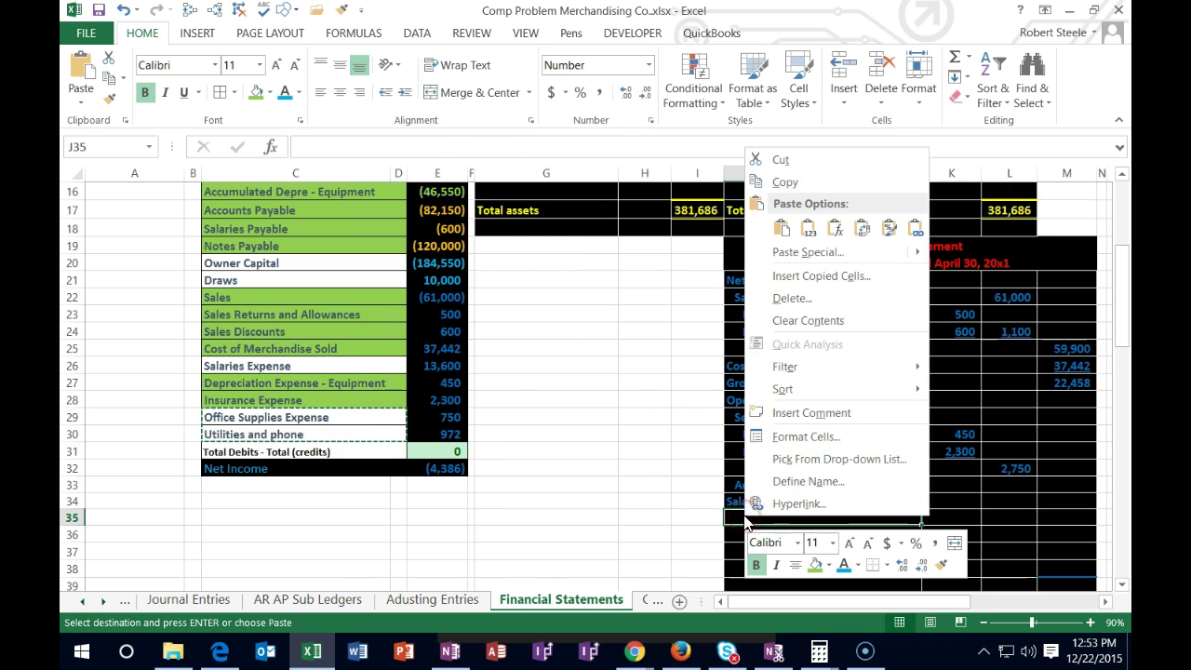
pyautogui.click(808, 228)
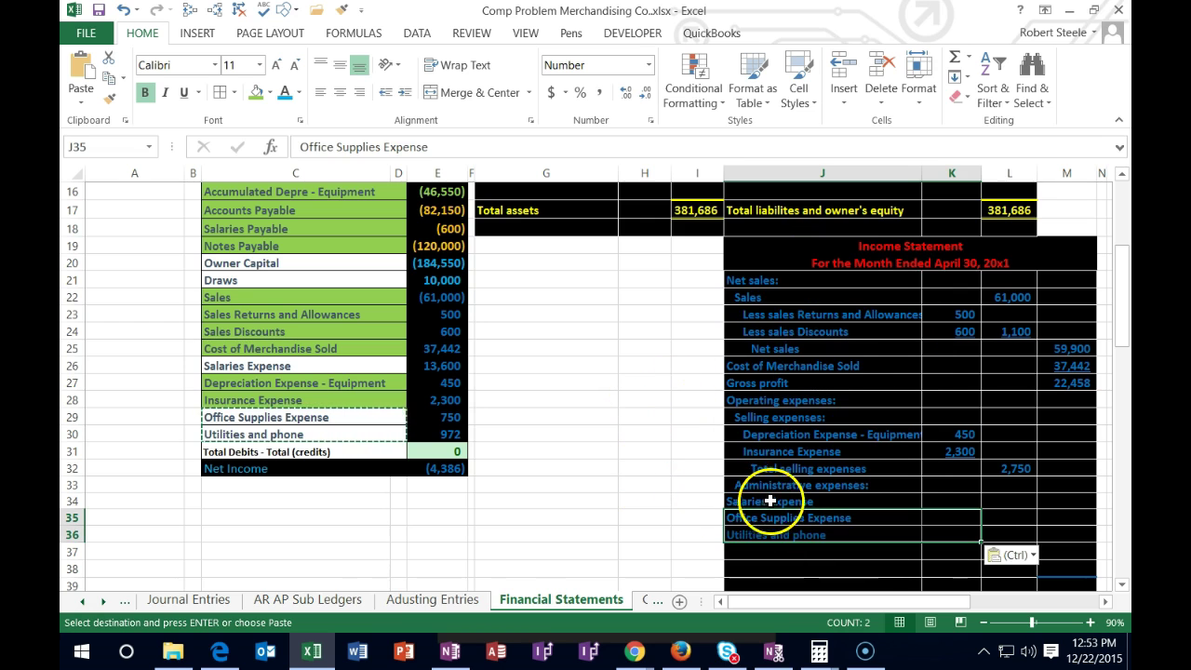
# - Indent the three administrative expense labels in J34:J36 by two levels
pyautogui.moveTo(797, 501); pyautogui.dragTo(804, 535)
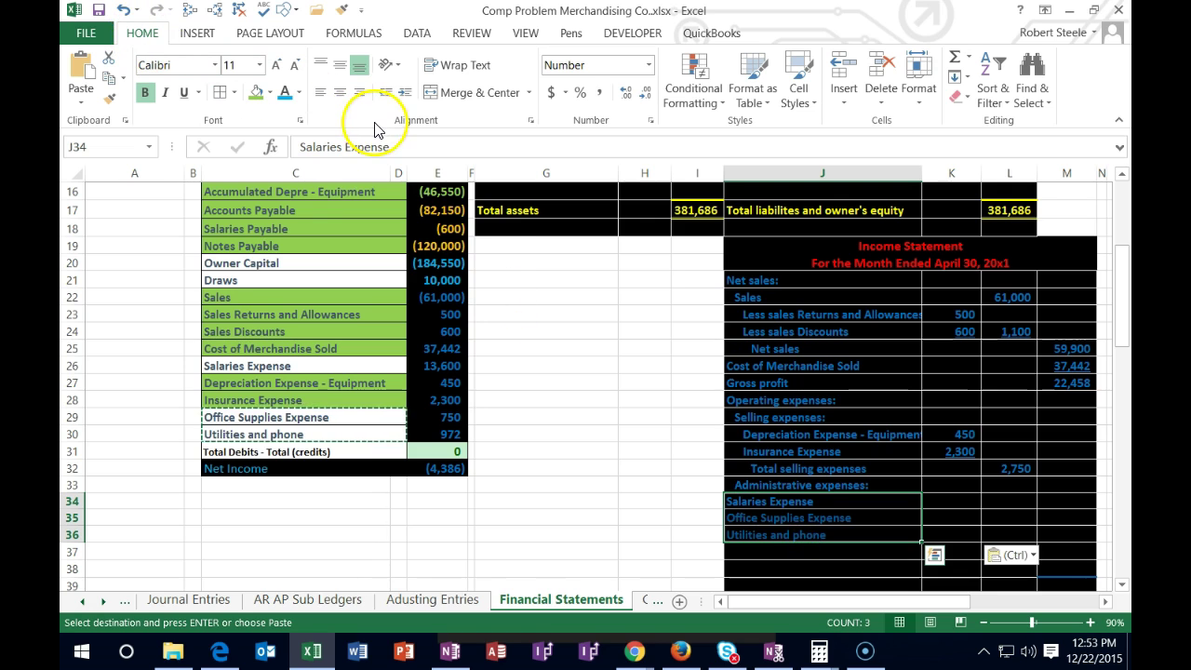
pyautogui.click(403, 95)
pyautogui.click(402, 95)
pyautogui.click(625, 473)
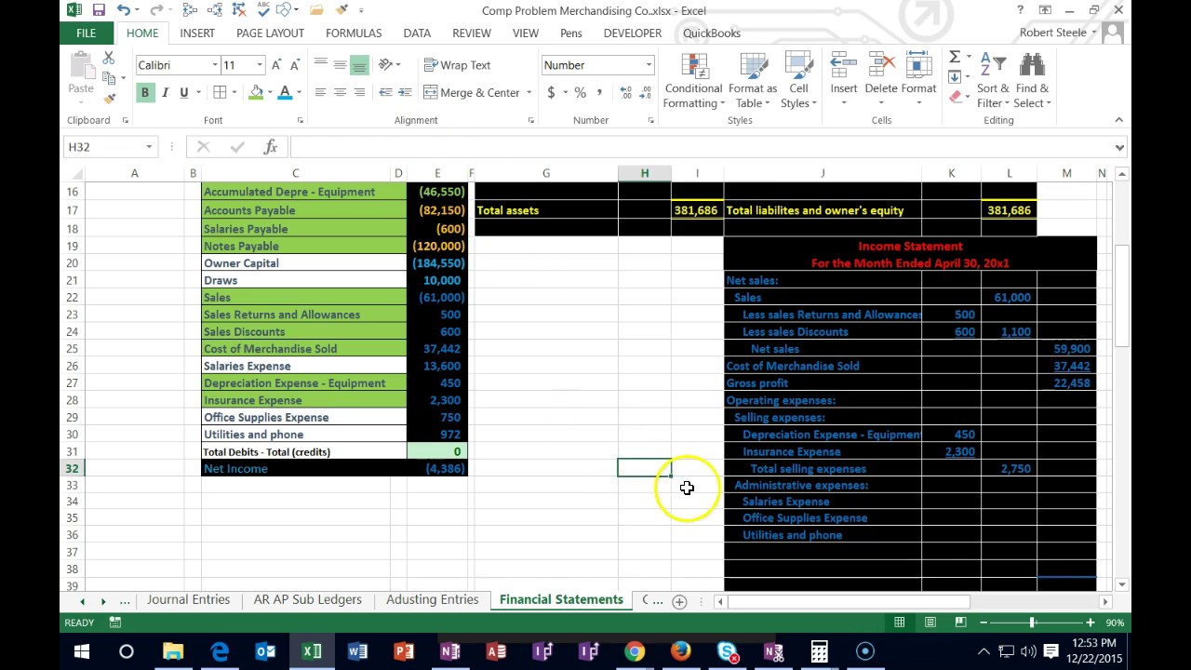
# - Link the administrative expense amounts in K34, K35 and K36 to trial balance cells E26, E29 and E30
pyautogui.click(958, 505)
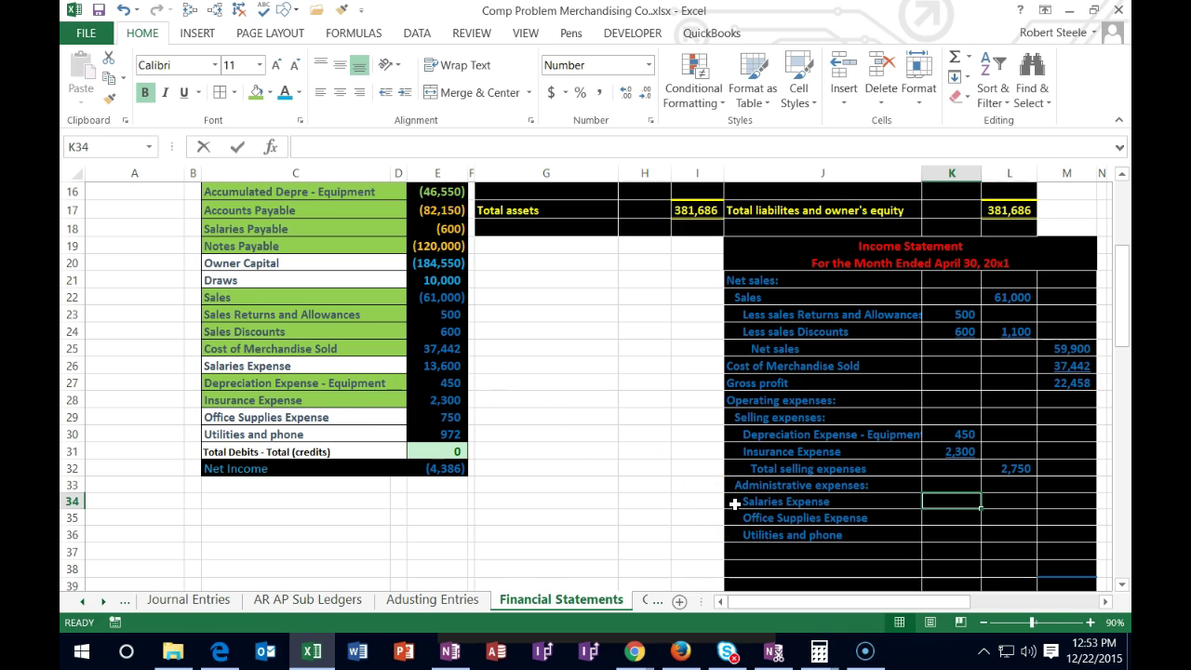
pyautogui.write('=')
pyautogui.click(463, 366)
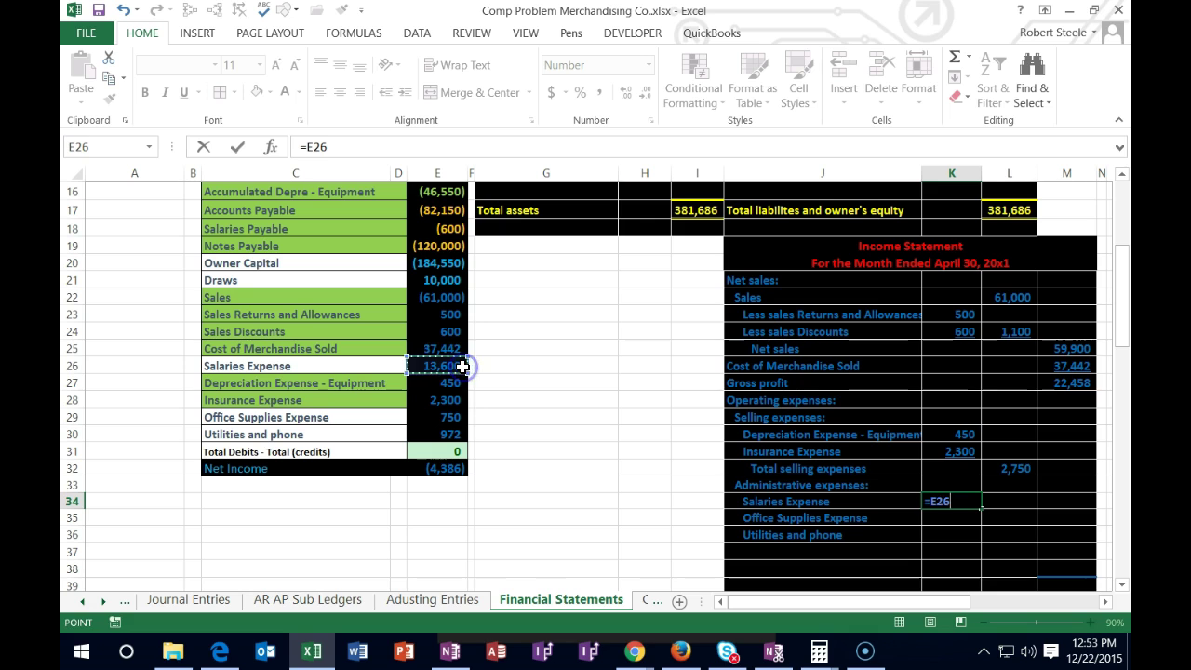
pyautogui.press('Return')
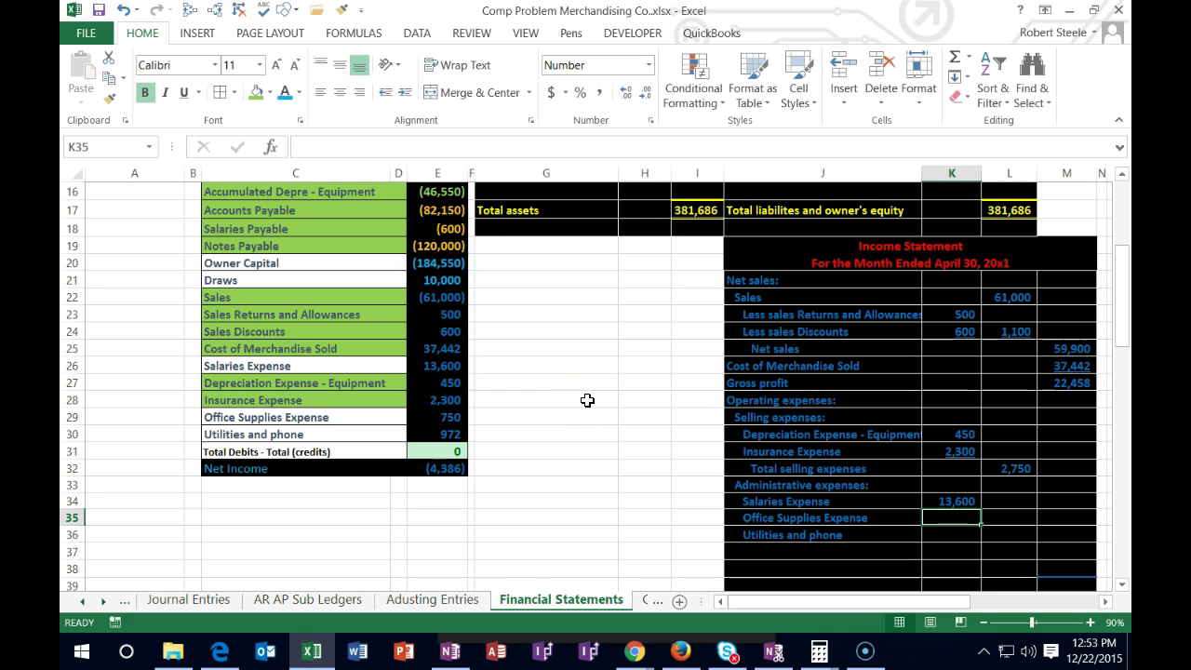
pyautogui.write('=')
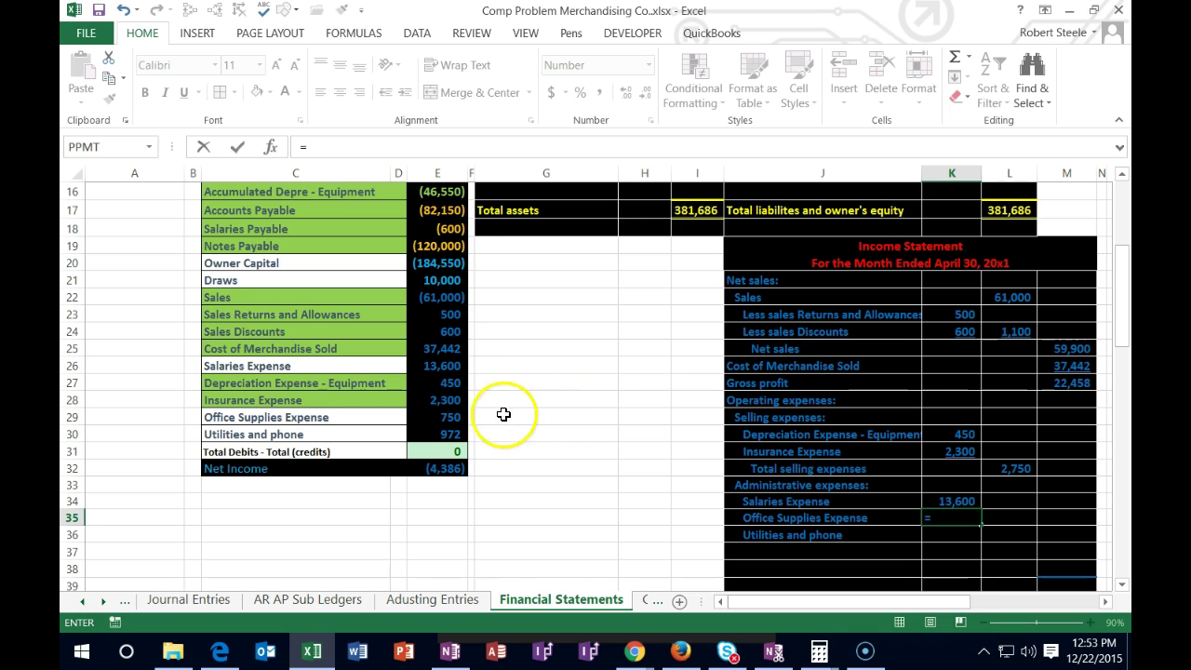
pyautogui.click(449, 417)
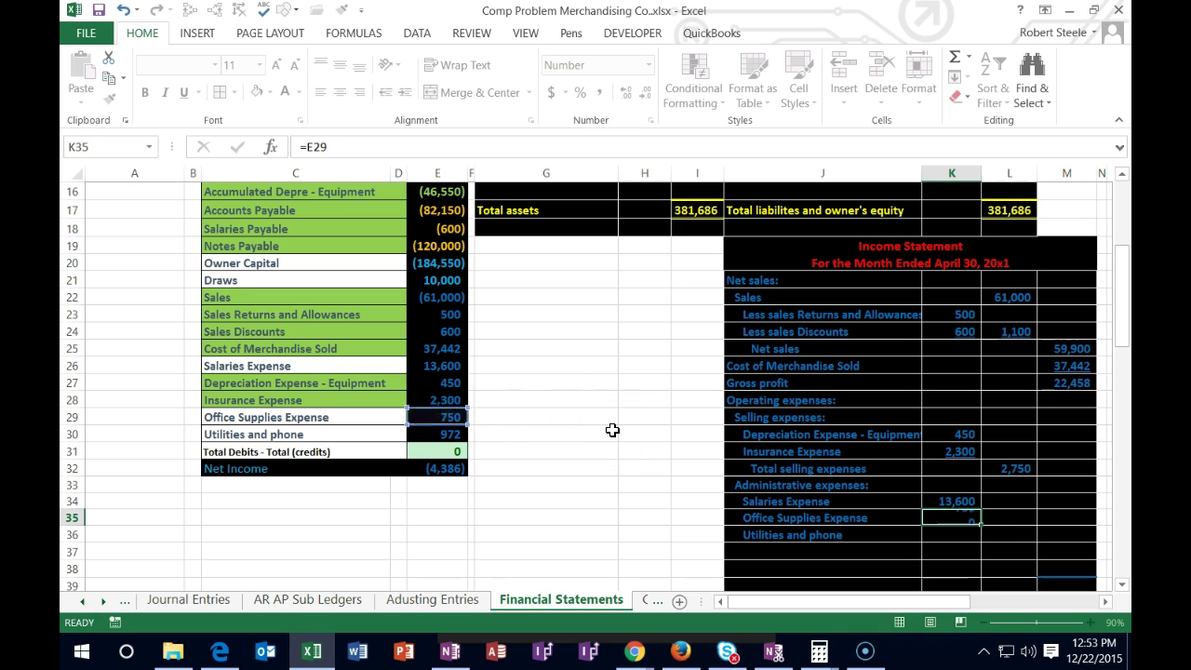
pyautogui.press('Return')
pyautogui.write('=')
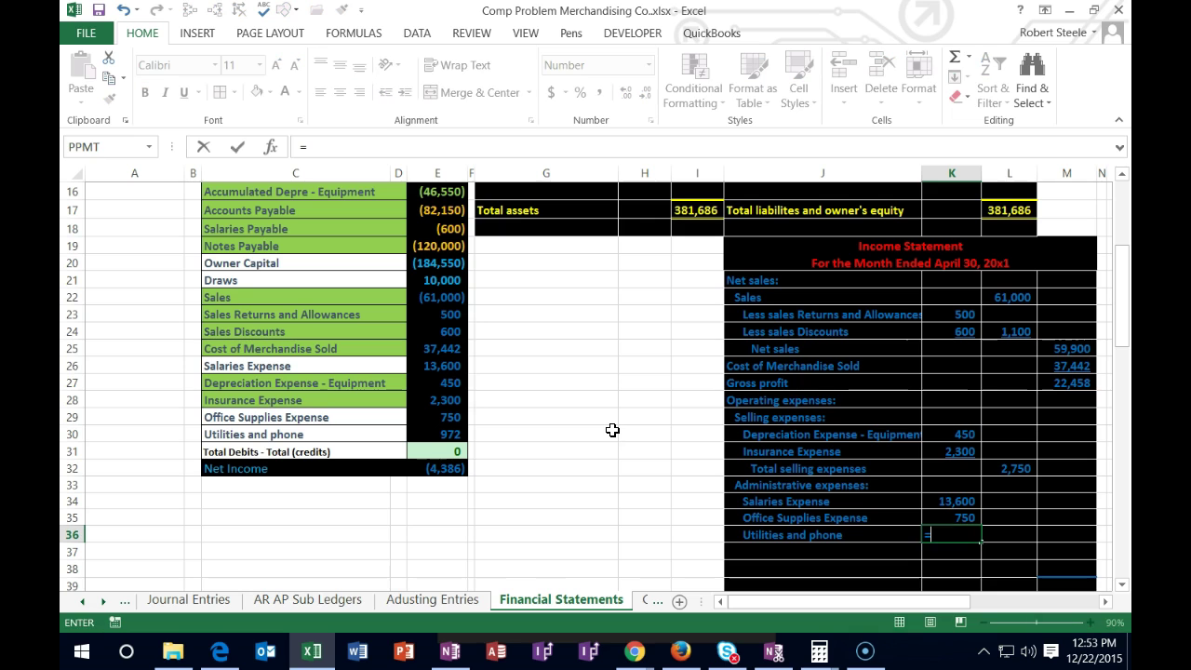
pyautogui.click(456, 434)
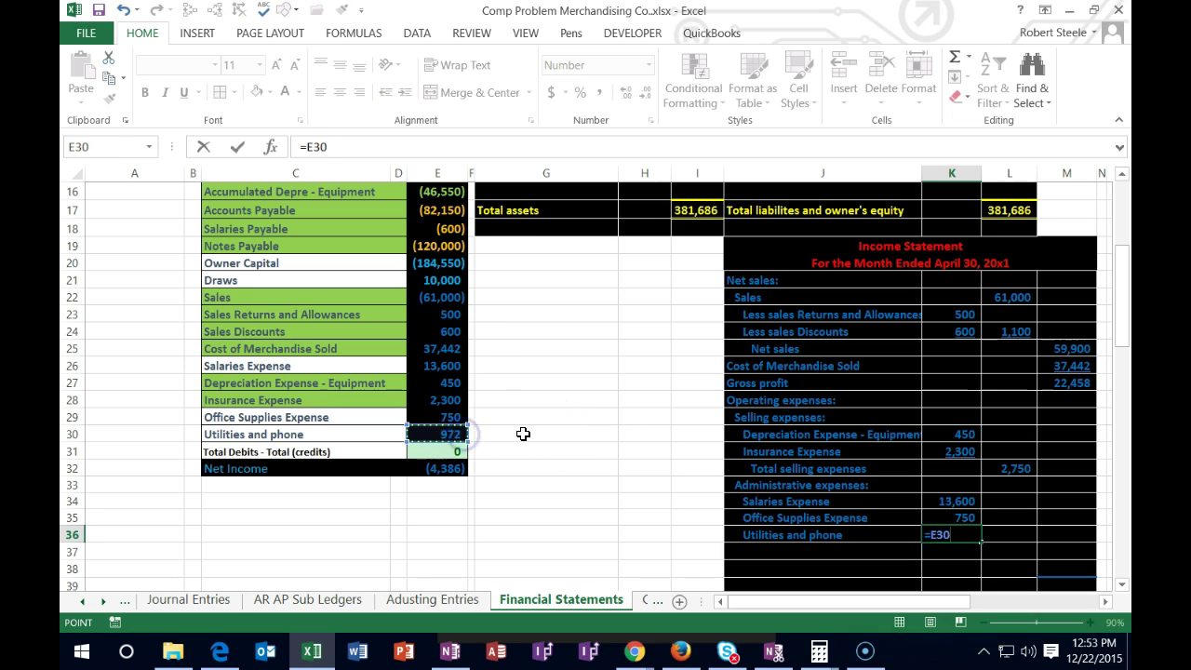
pyautogui.press('Return')
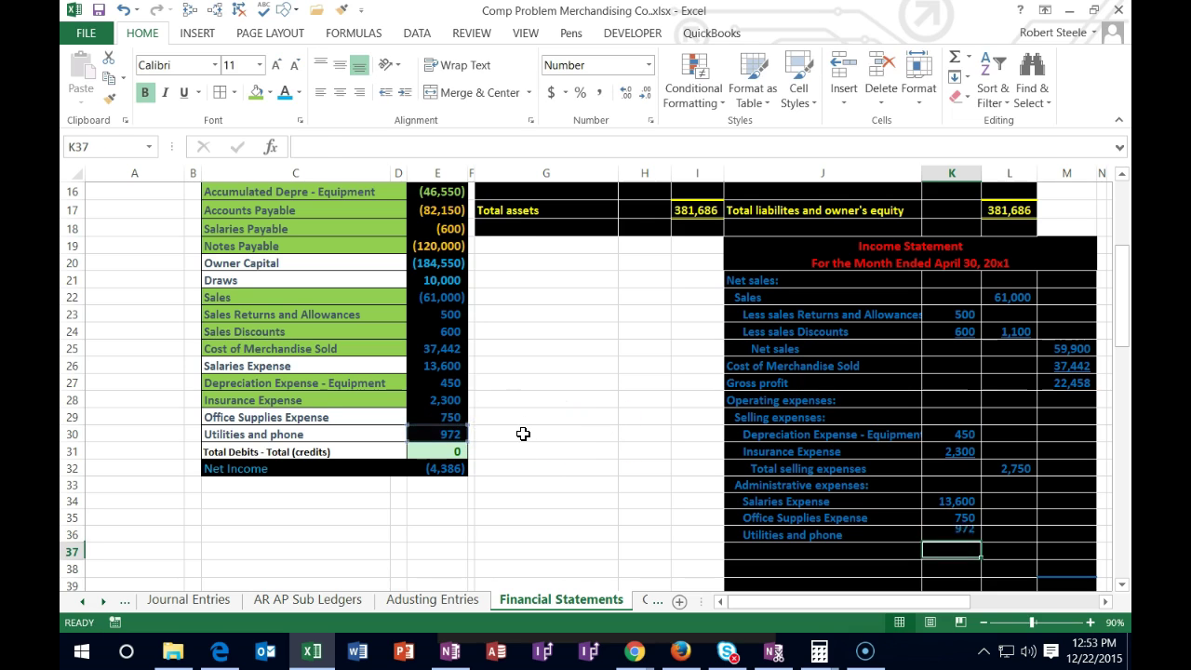
# - Fill the expense labels from Salaries Expense to Utilities and phone, C26:C30, with green
pyautogui.moveTo(356, 368); pyautogui.dragTo(354, 434)
pyautogui.rightClick(353, 435)
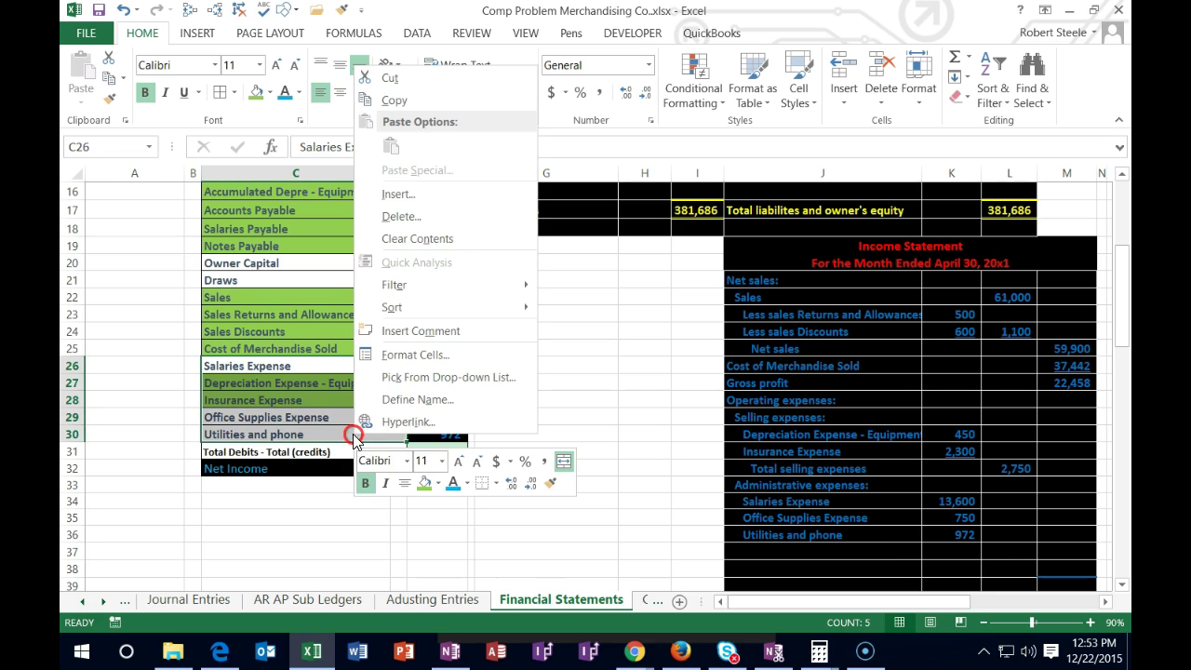
pyautogui.click(425, 483)
pyautogui.click(661, 380)
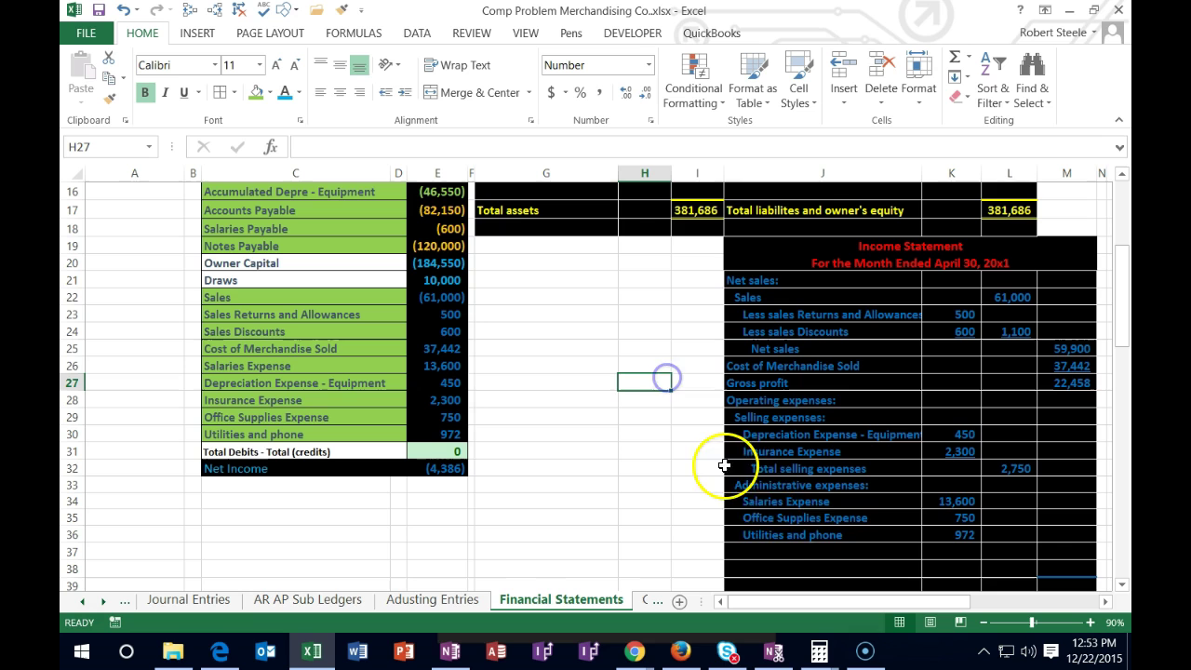
# - Copy the "Administrative expenses:" subheading from J33 into J37 without its formatting
pyautogui.click(790, 554)
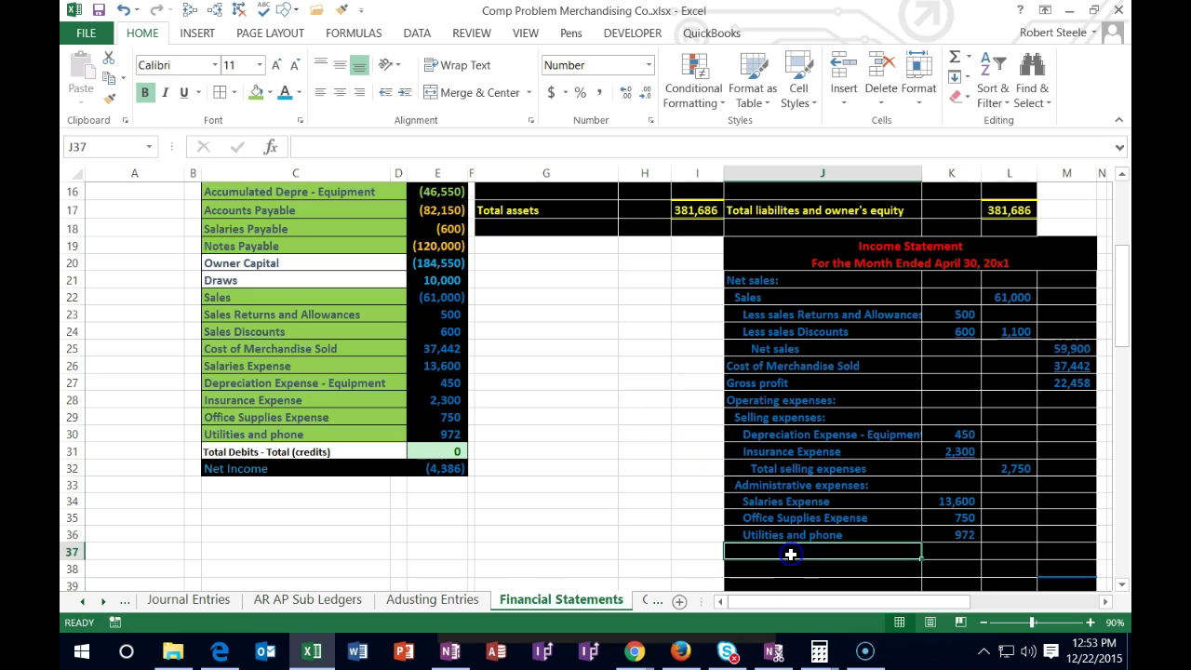
pyautogui.rightClick(784, 485)
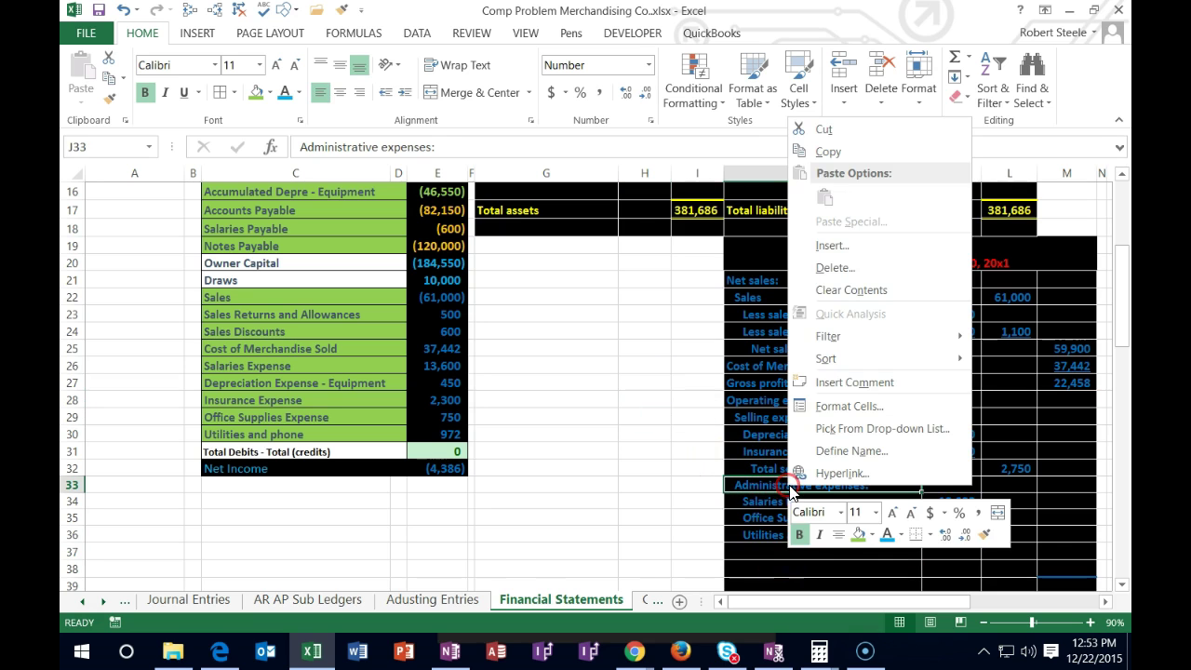
pyautogui.click(828, 152)
pyautogui.click(810, 549)
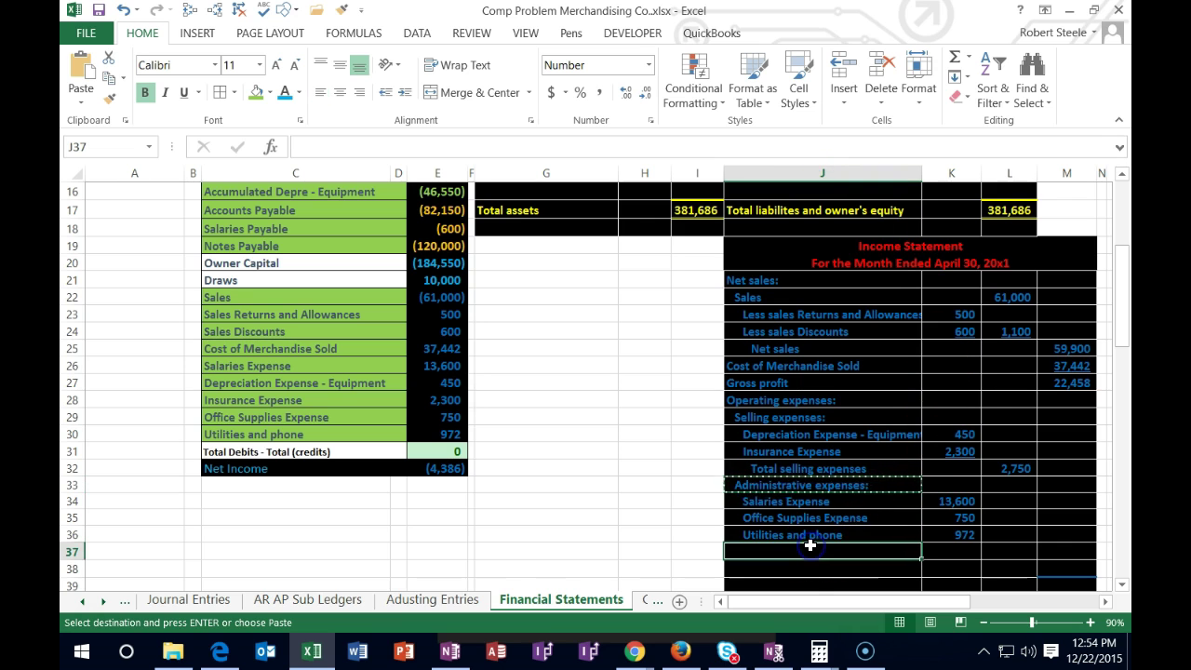
pyautogui.rightClick(810, 546)
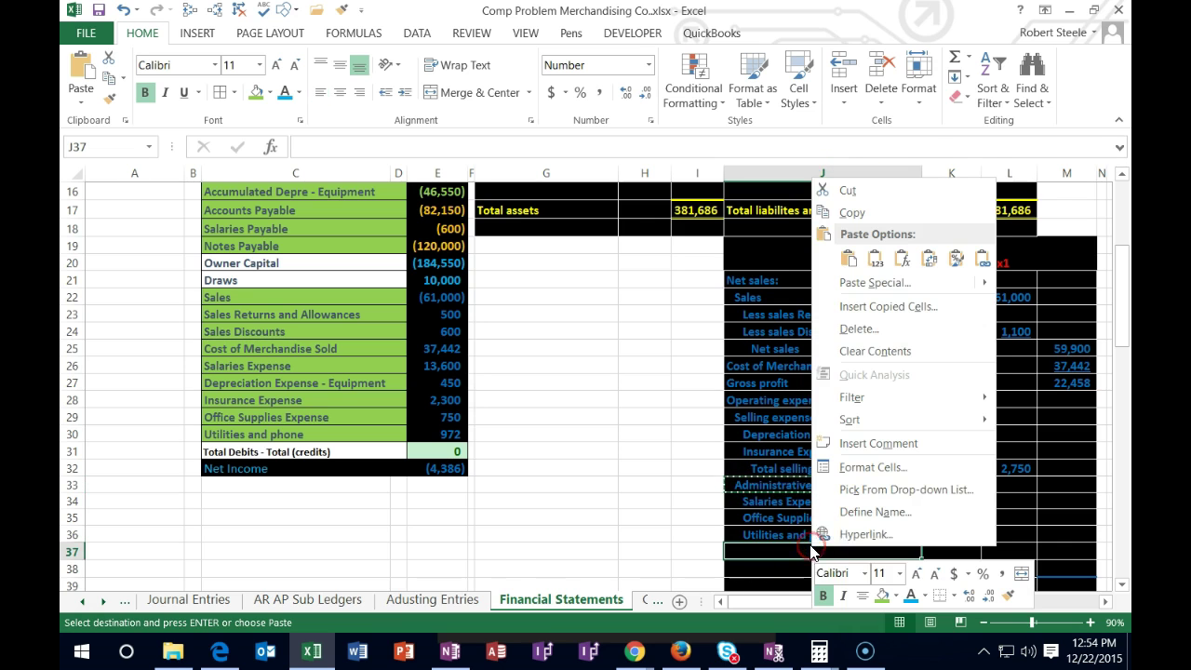
pyautogui.click(873, 264)
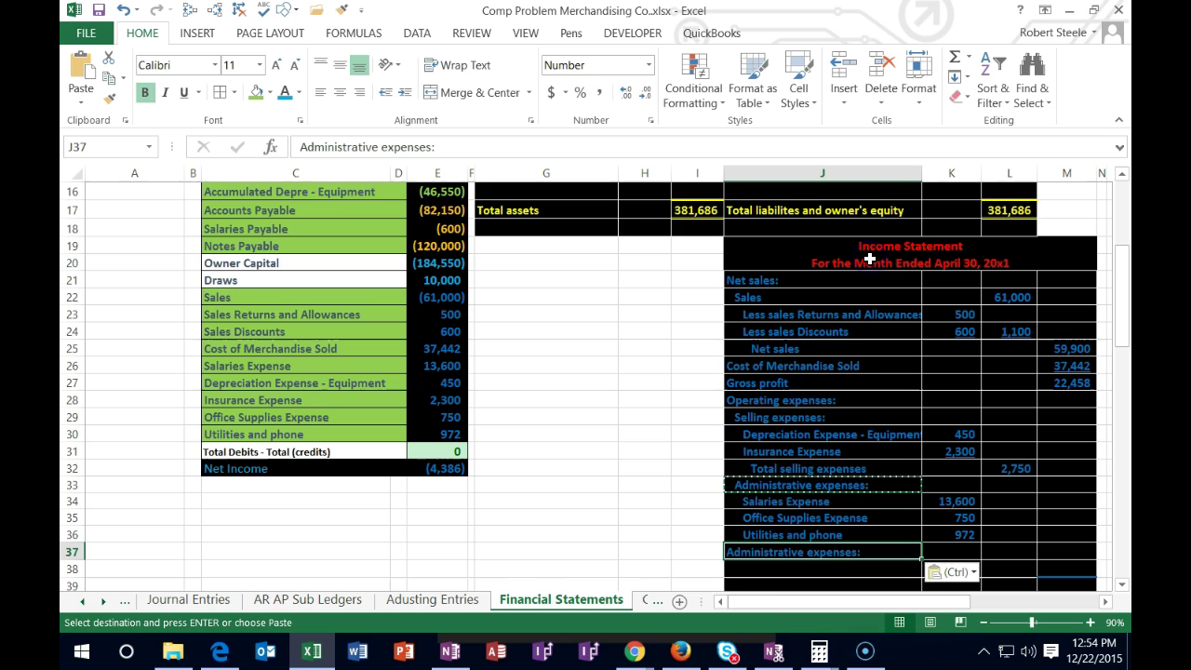
# - Change the copied label in J37 to "Total administrative expenses" and indent it by three levels
pyautogui.doubleClick(742, 553)
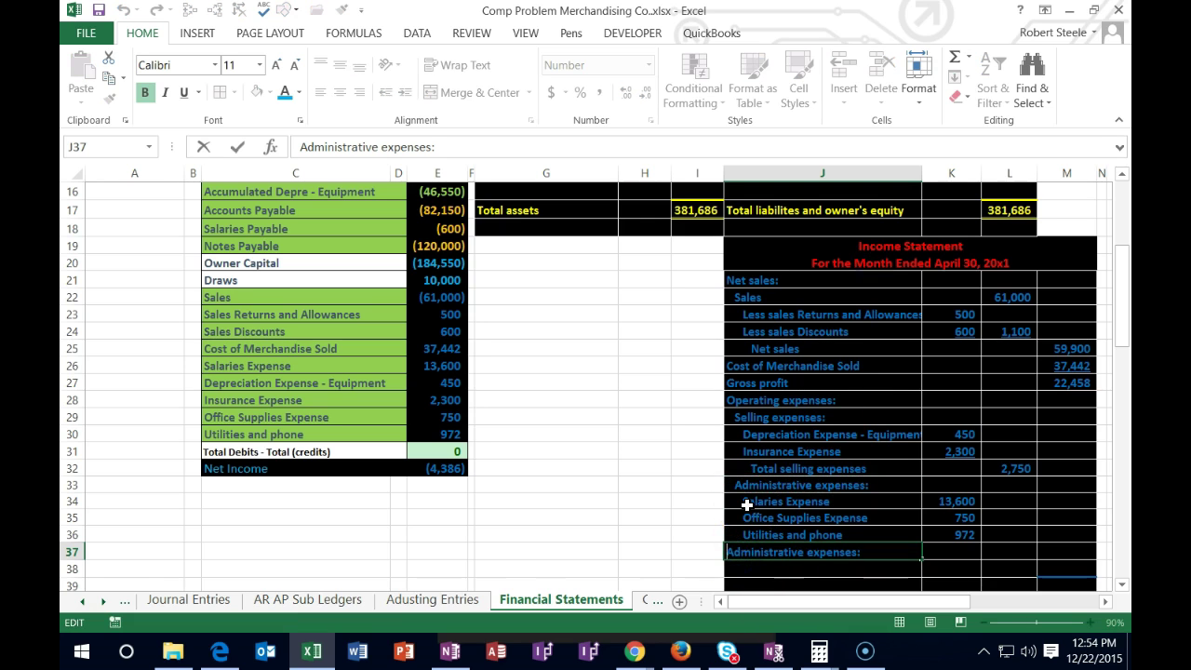
pyautogui.write('Total')
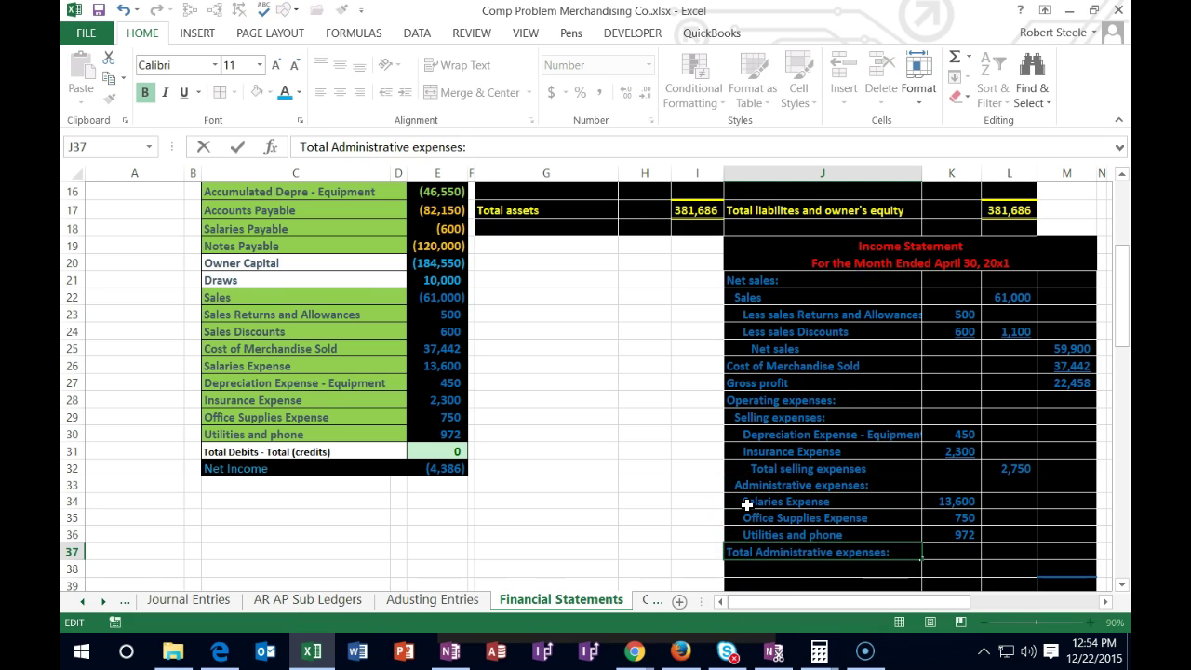
pyautogui.press('Delete')
pyautogui.write('a')
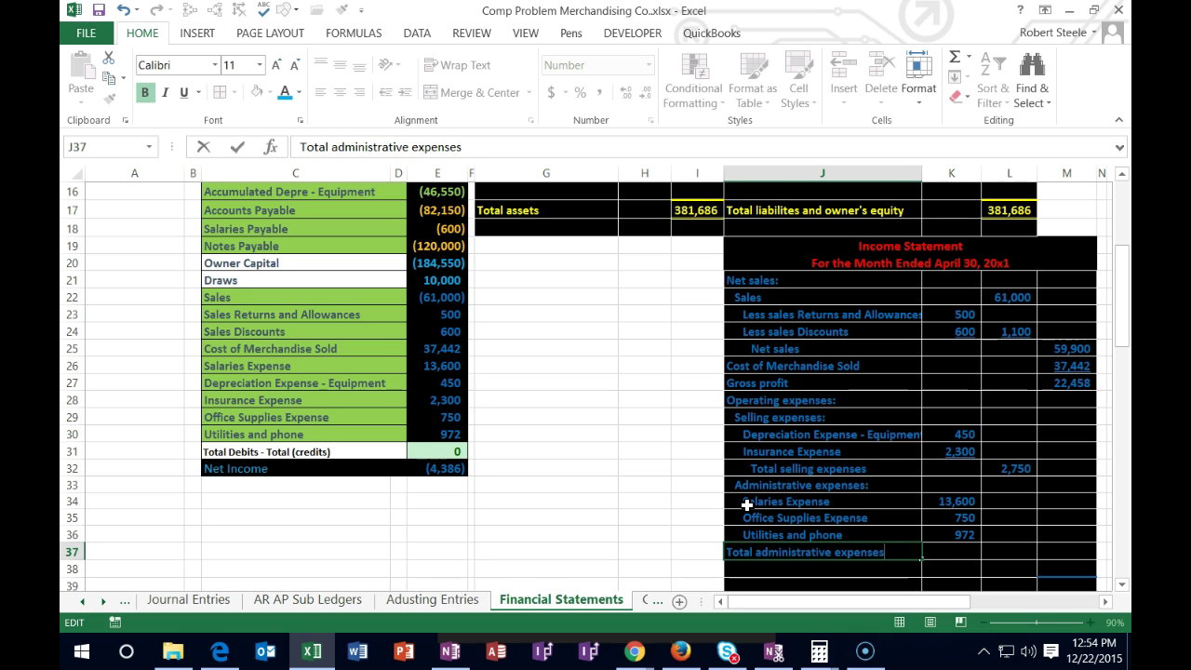
pyautogui.press('Return')
pyautogui.press('Up')
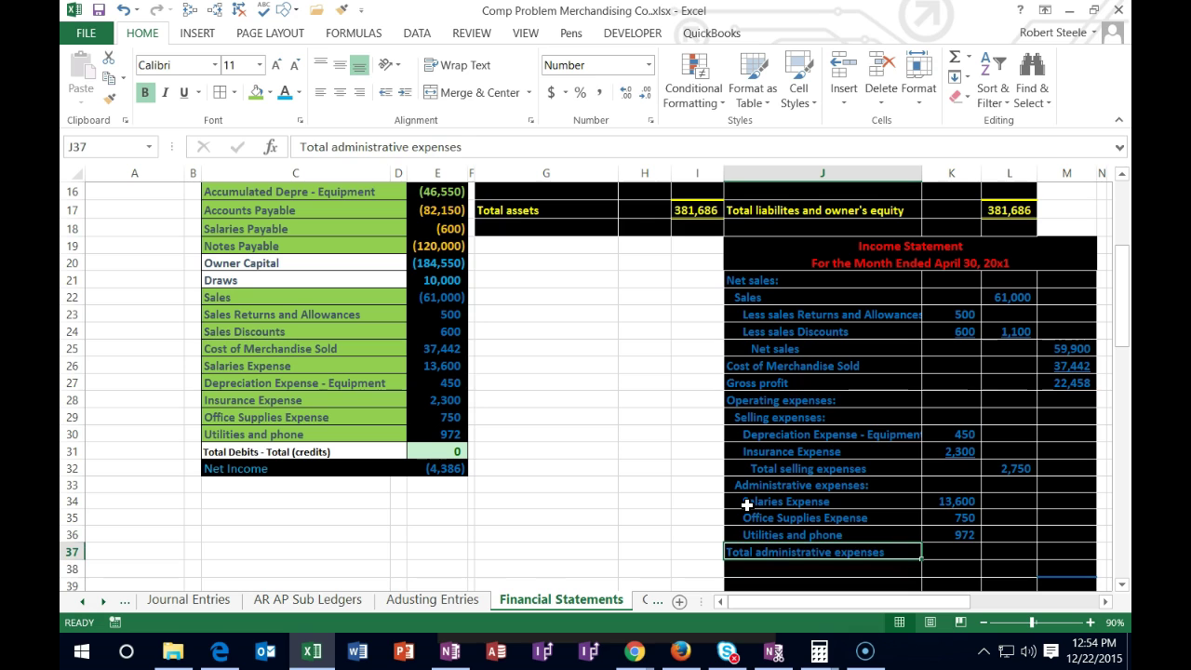
pyautogui.click(407, 97)
pyautogui.click(408, 97)
pyautogui.click(408, 97)
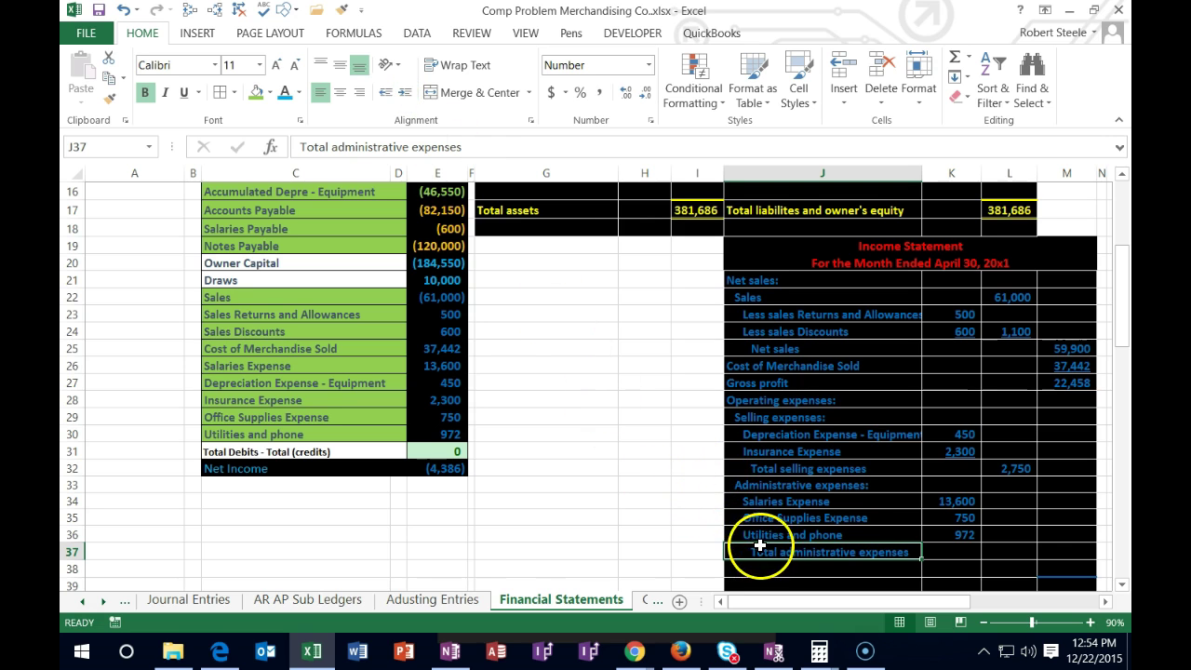
# - Change the administrative expenses subheading in J33 to "Total administrative expenses:"
pyautogui.click(1002, 549)
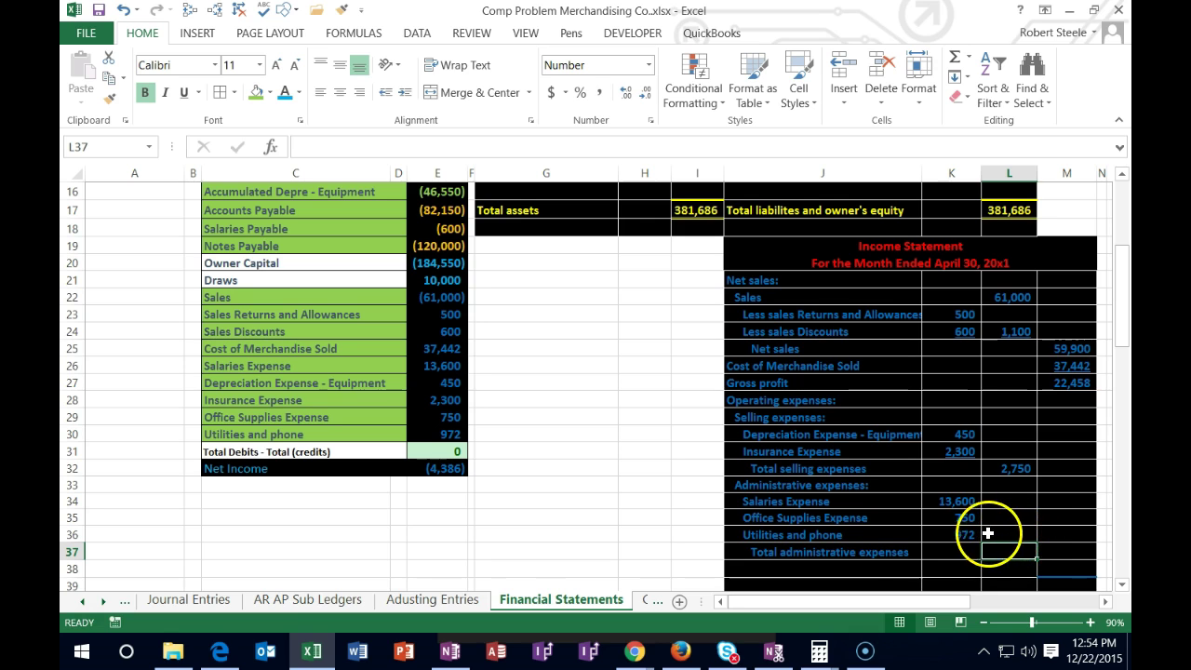
pyautogui.doubleClick(737, 485)
pyautogui.write('Total')
pyautogui.press('Delete')
pyautogui.write('a')
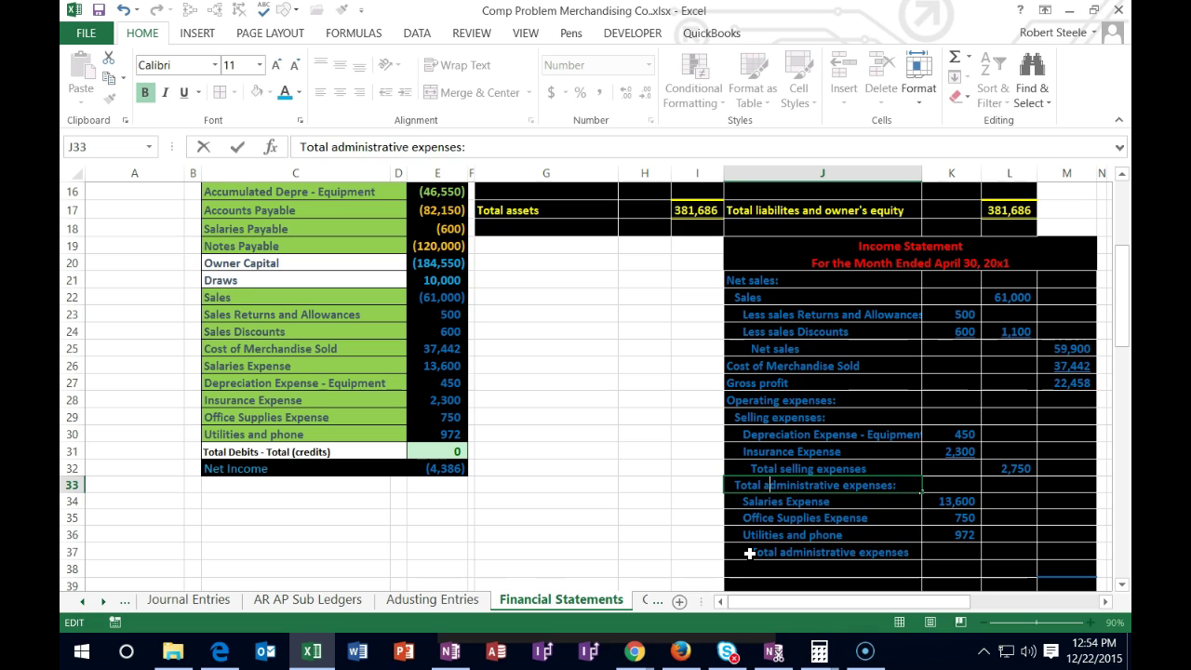
pyautogui.press('Return')
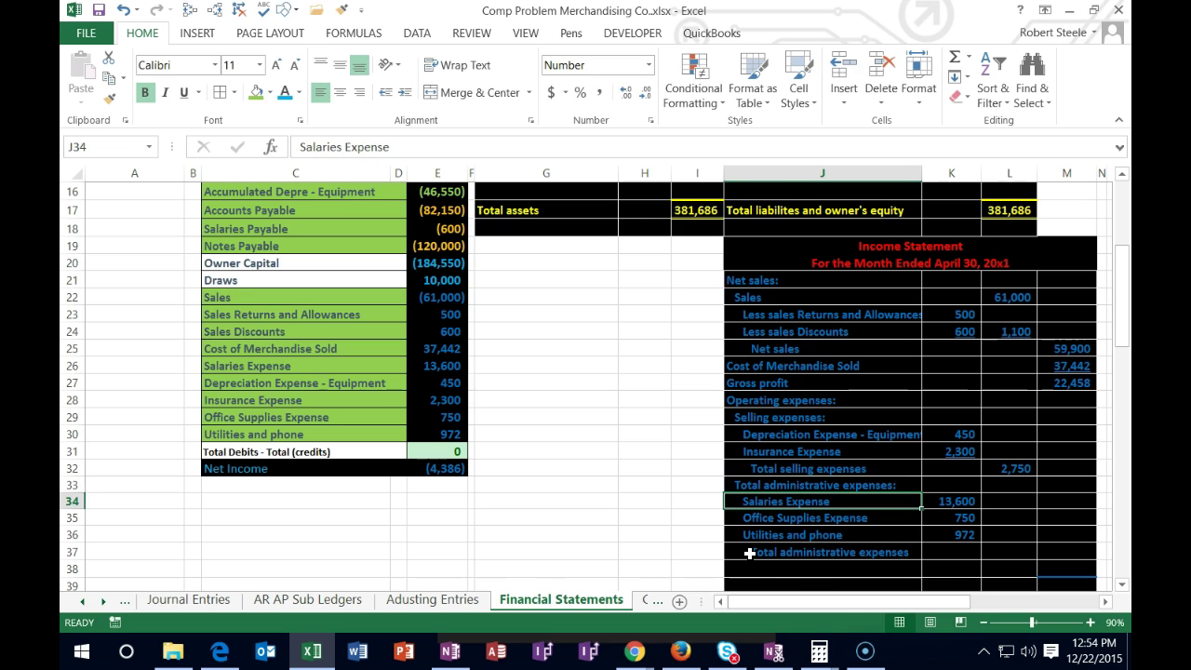
# - Total the administrative expense amounts K34:K36 in L37 with a SUM formula
pyautogui.click(1011, 551)
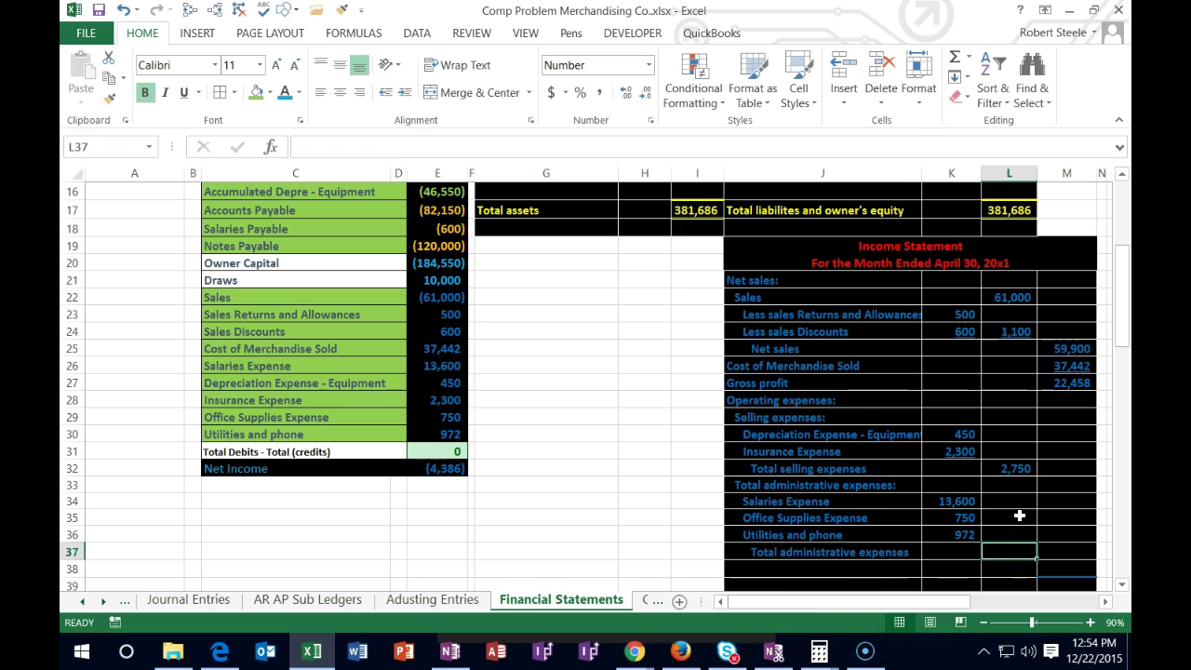
pyautogui.write('=sum(')
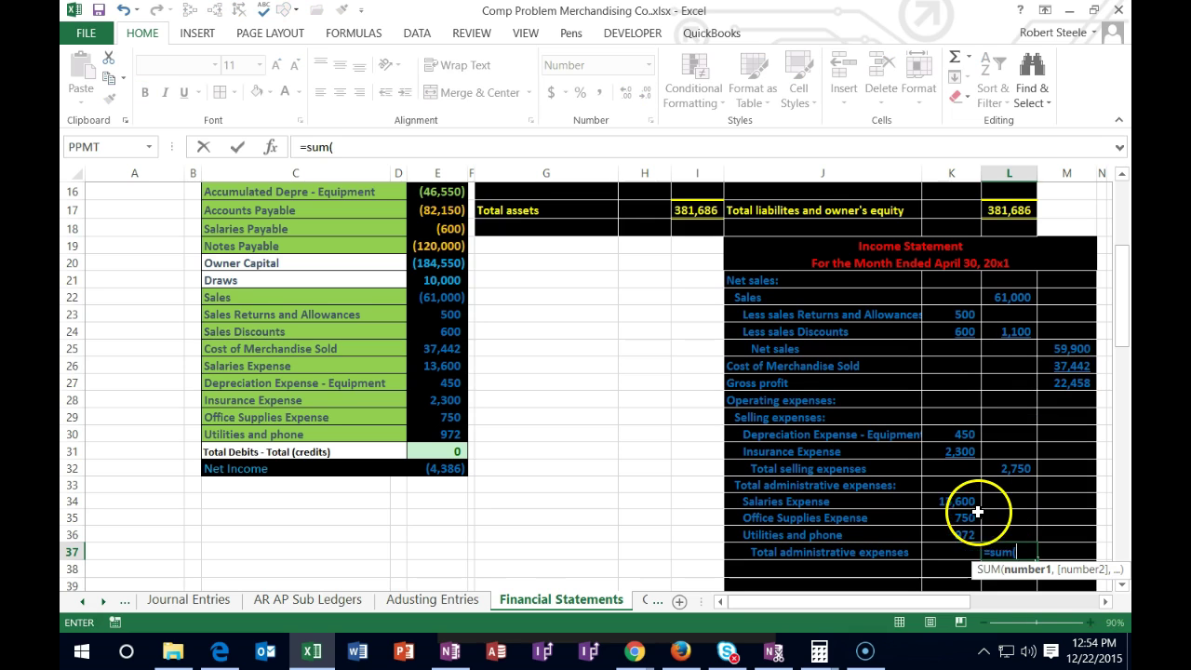
pyautogui.moveTo(963, 503); pyautogui.dragTo(969, 539)
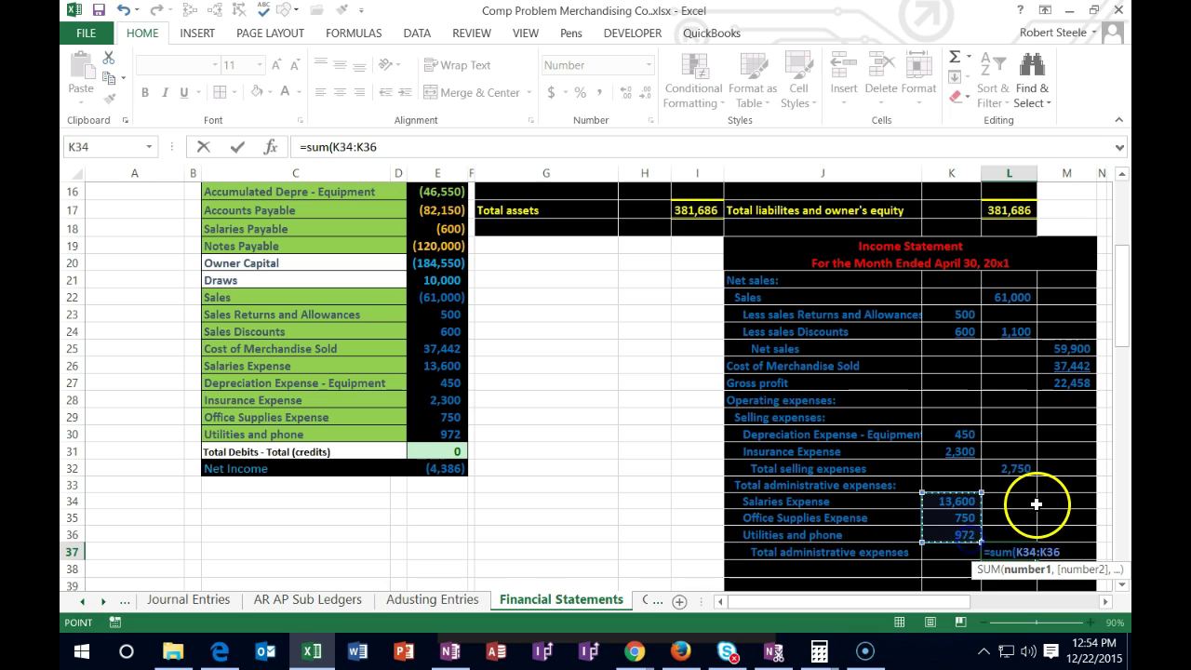
pyautogui.press('Return')
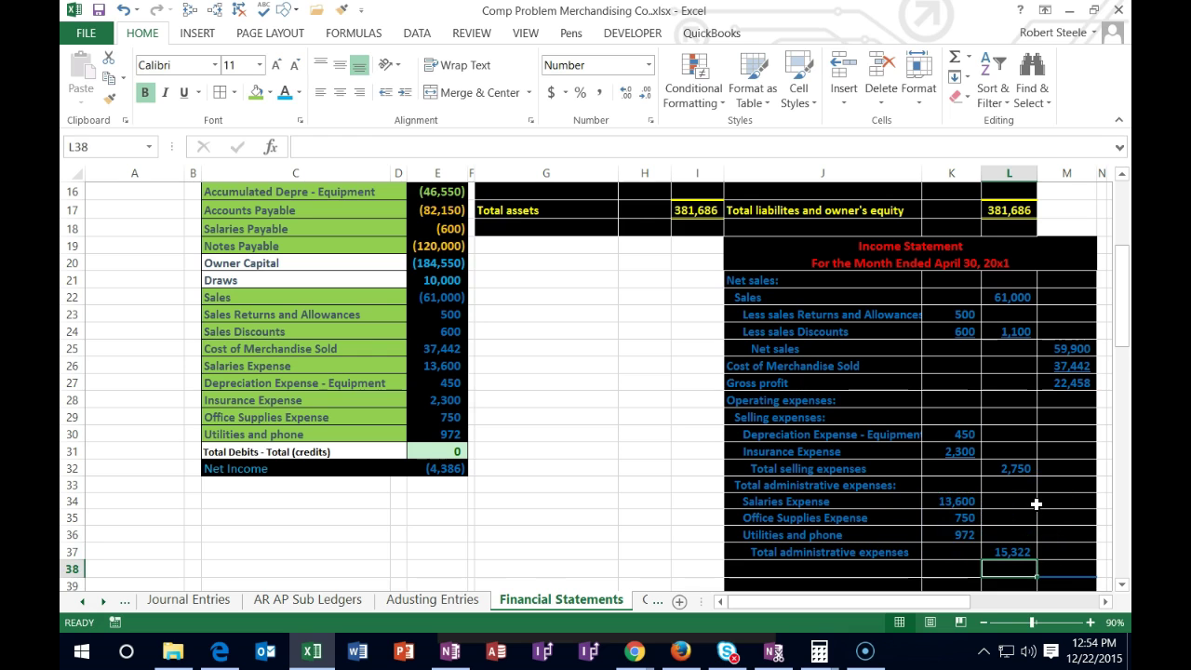
# - Enter the label "Total opterating expenses" in J38, below the total administrative expenses row
pyautogui.scroll(-1, 1036, 504)
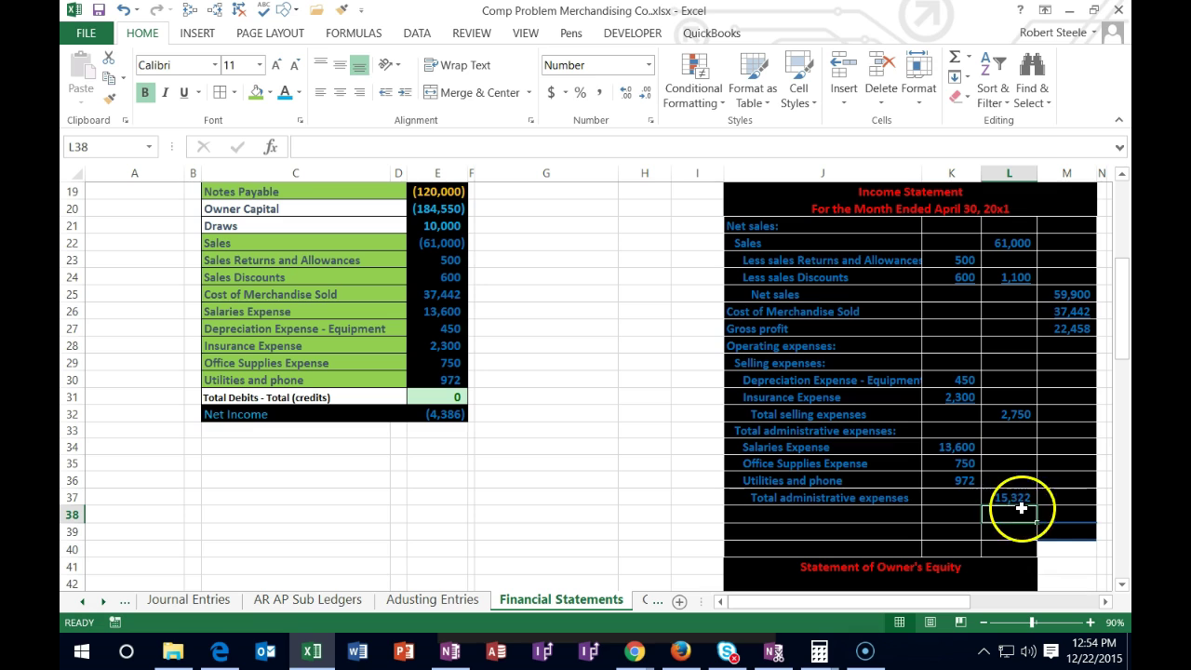
pyautogui.click(1063, 512)
pyautogui.click(872, 514)
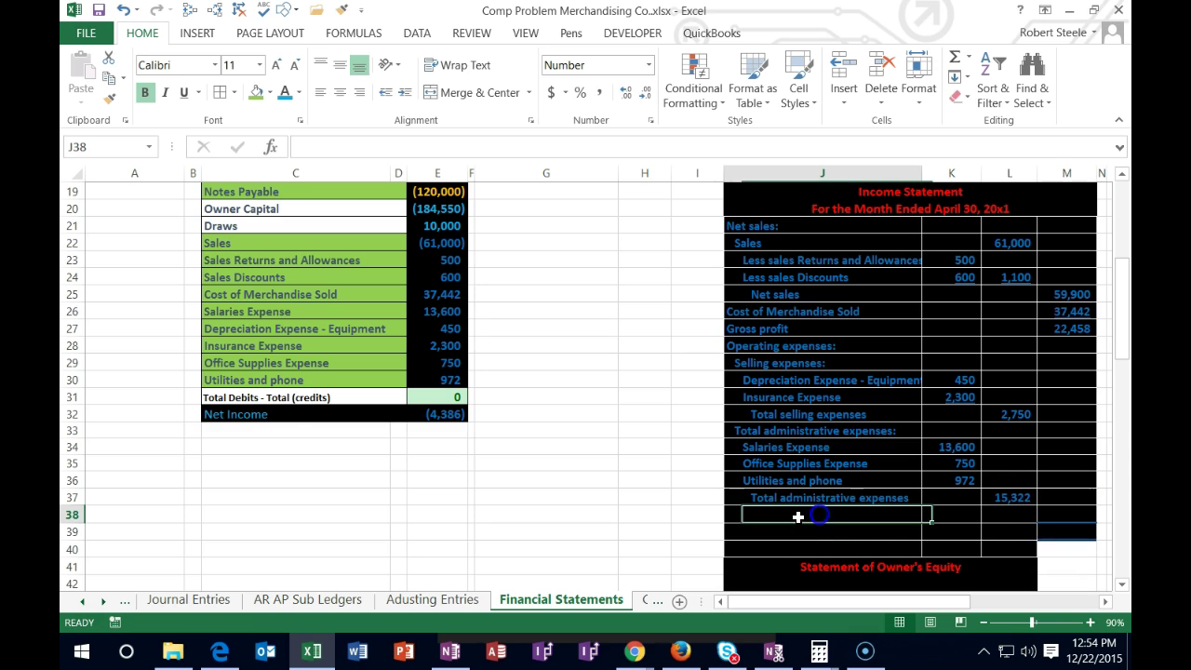
pyautogui.write('Total opterating expenses')
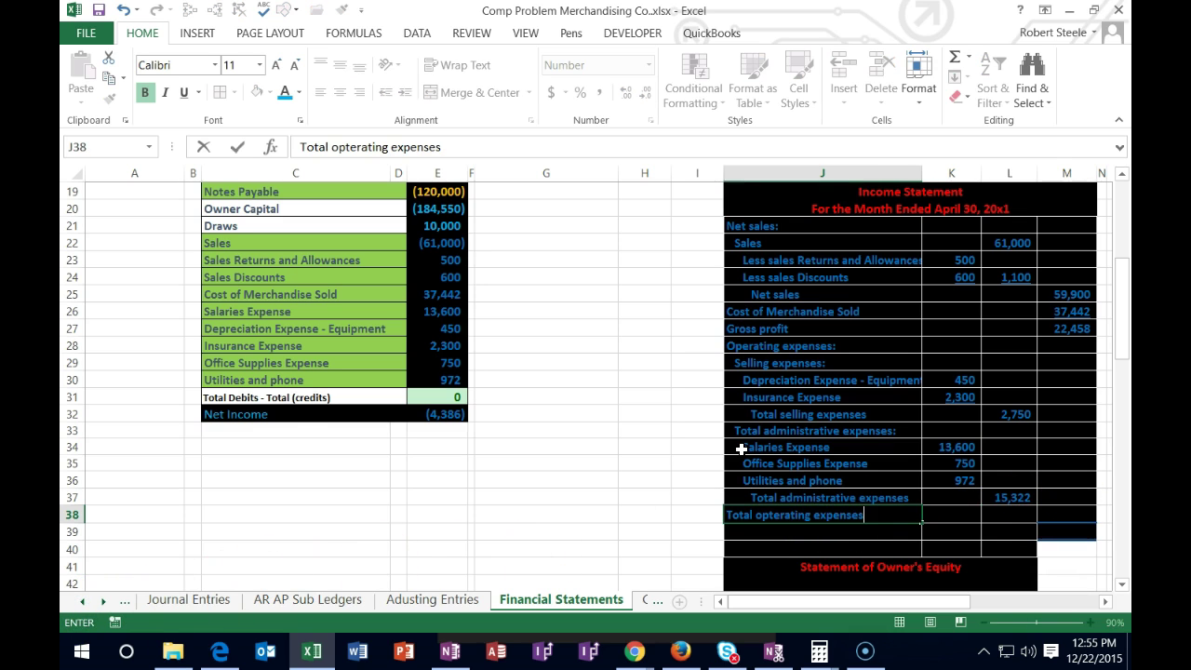
pyautogui.press('Return')
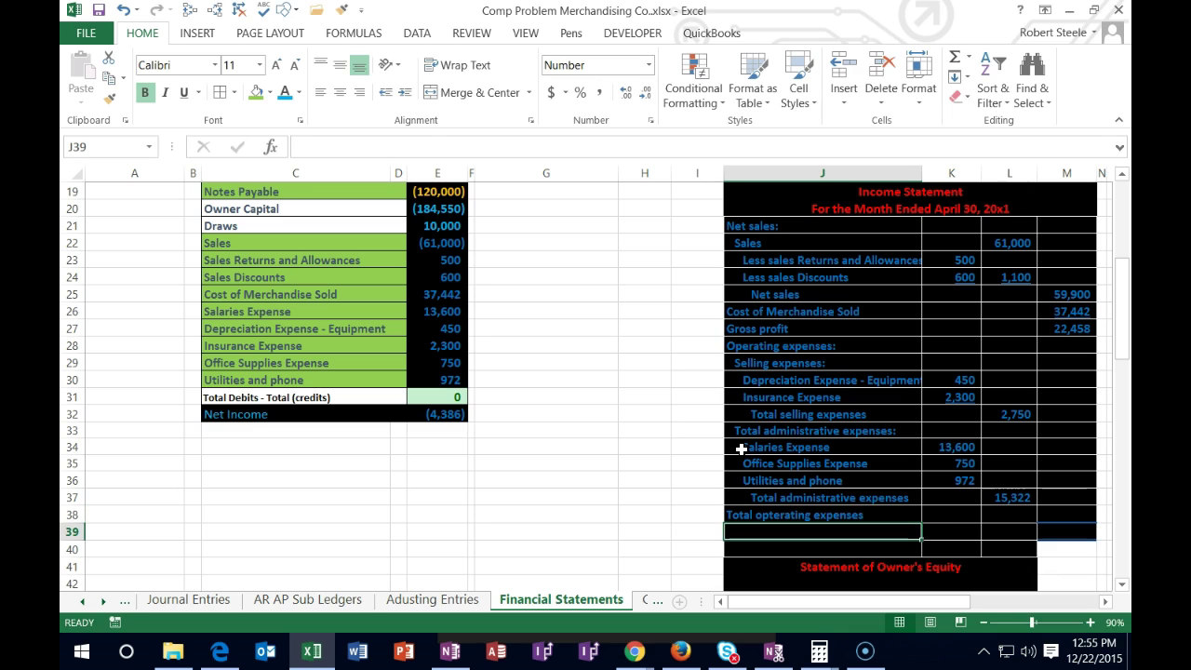
pyautogui.click(752, 346)
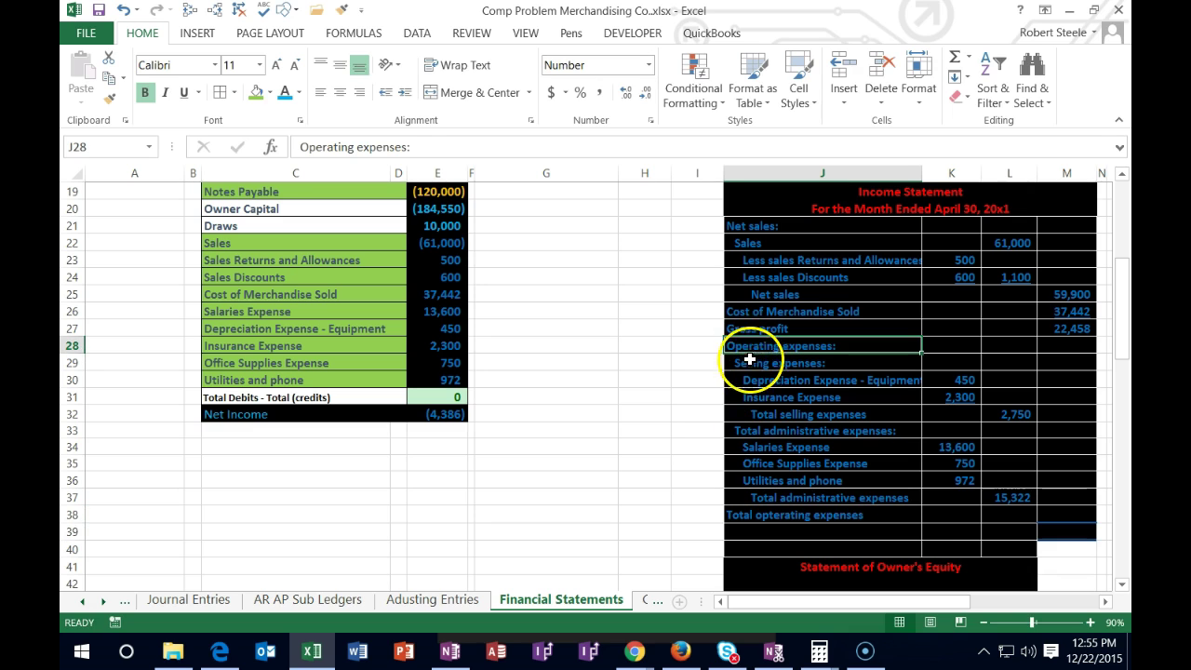
pyautogui.click(765, 513)
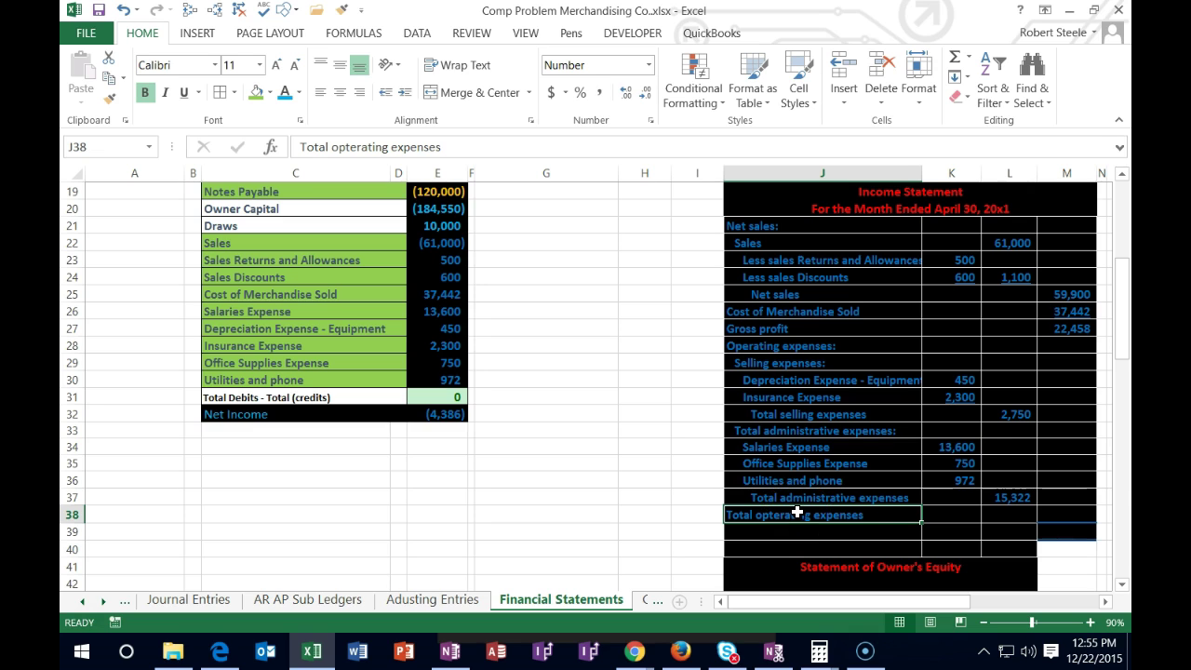
# - Add up the selling and administrative totals in M38 with a SUM formula over L32:L37
pyautogui.click(1047, 510)
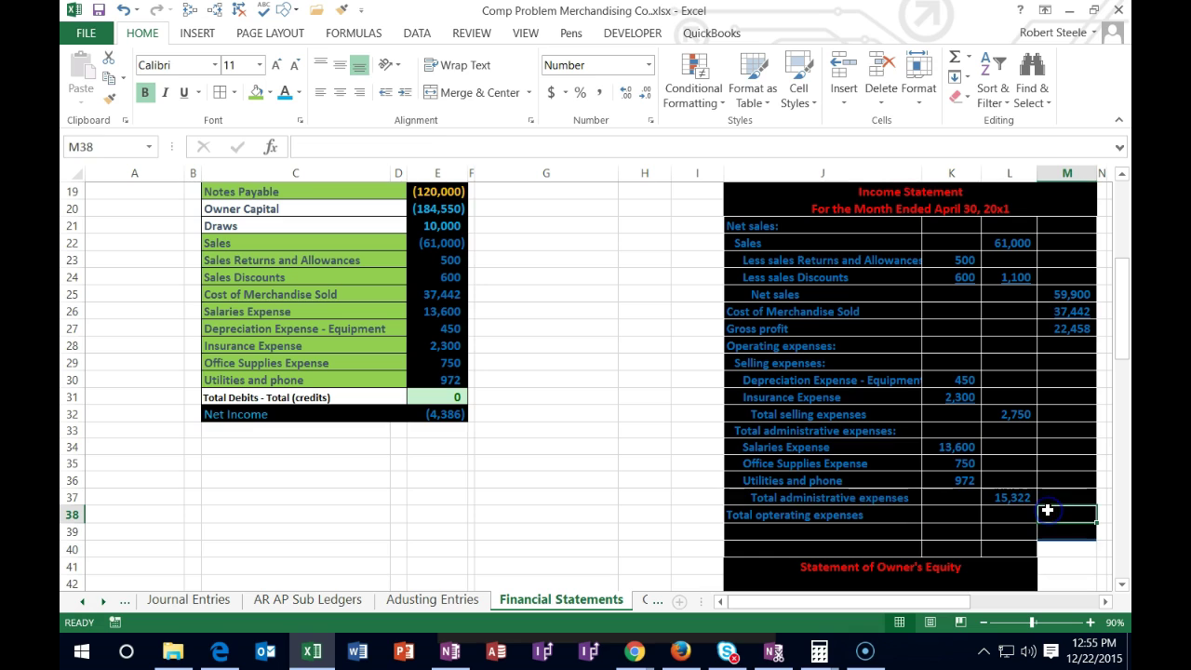
pyautogui.click(1046, 508)
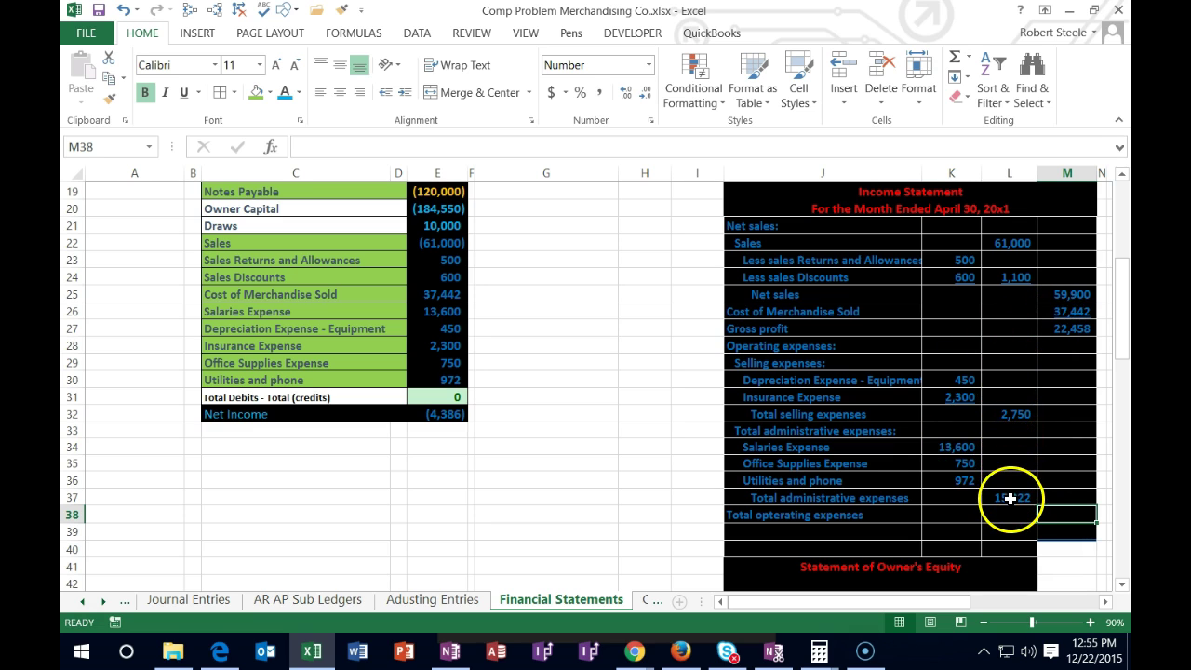
pyautogui.moveTo(1012, 417); pyautogui.dragTo(1018, 496)
pyautogui.click(1089, 511)
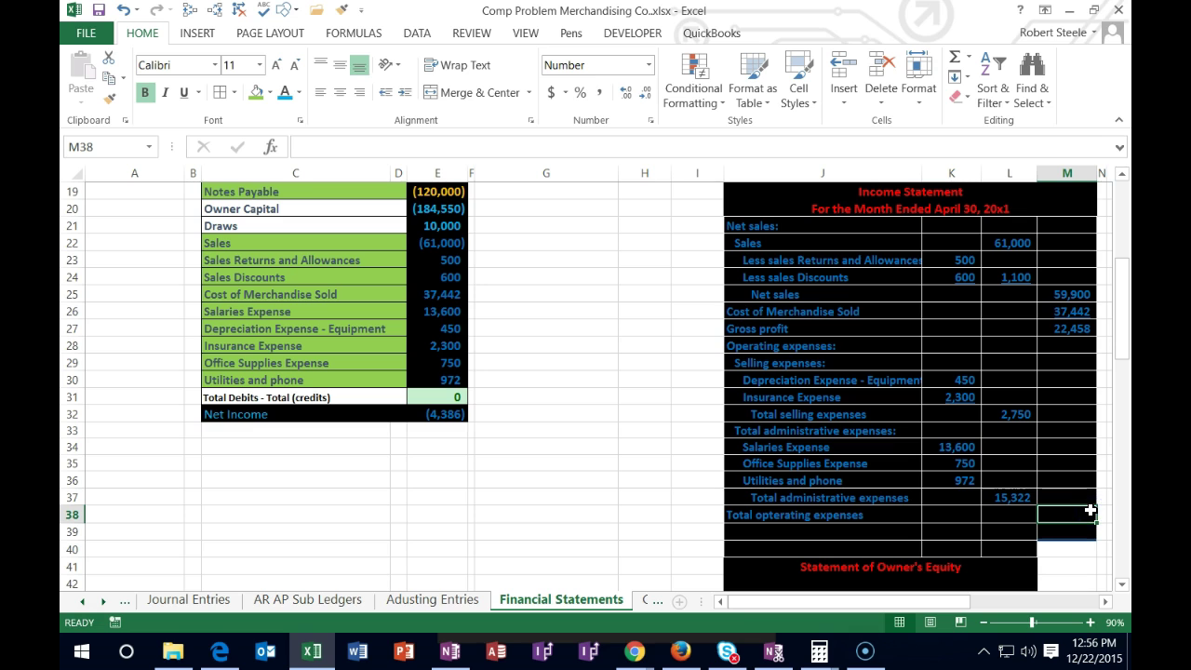
pyautogui.write('=sum(')
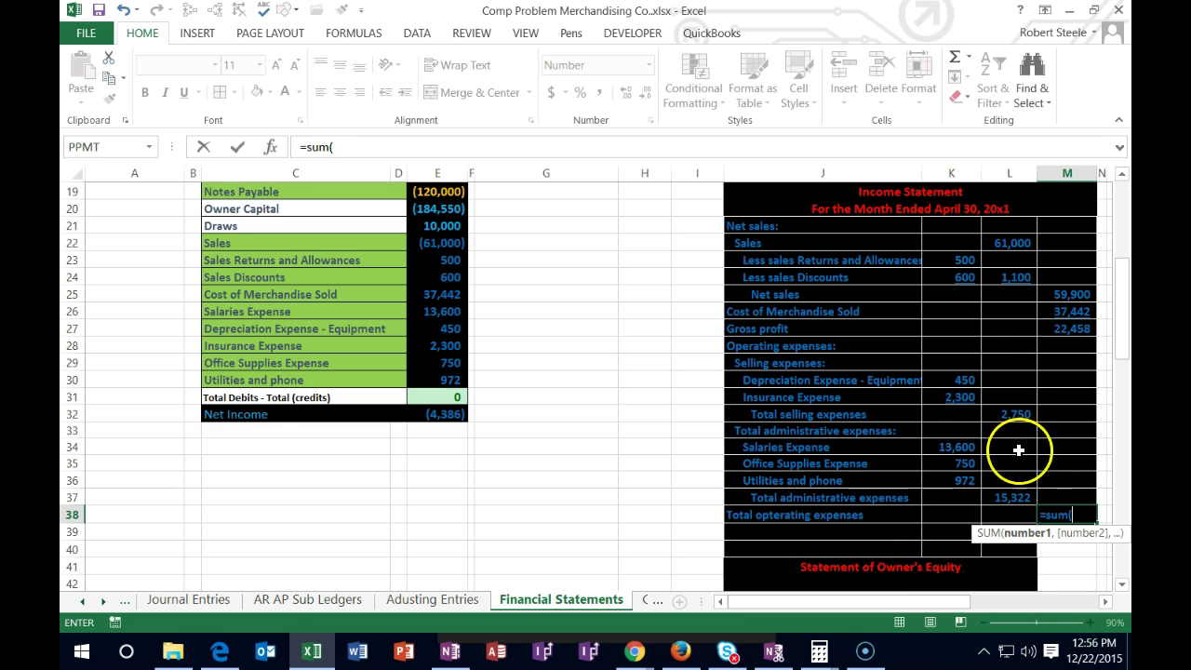
pyautogui.moveTo(1011, 414); pyautogui.dragTo(1012, 490)
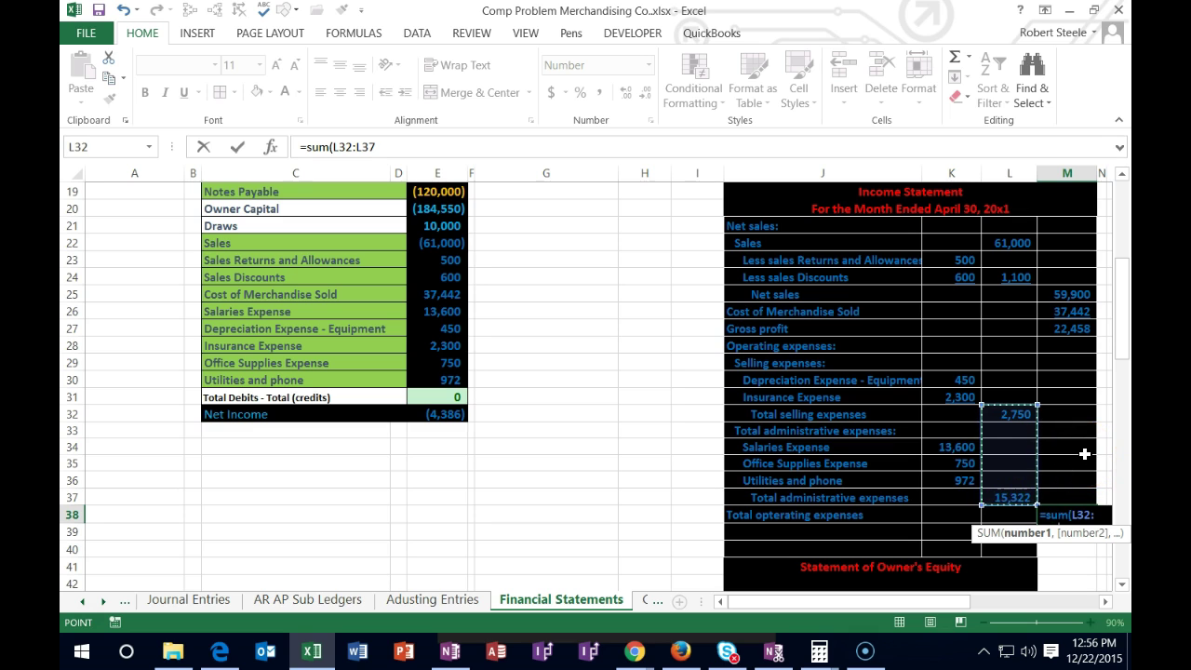
pyautogui.press('Return')
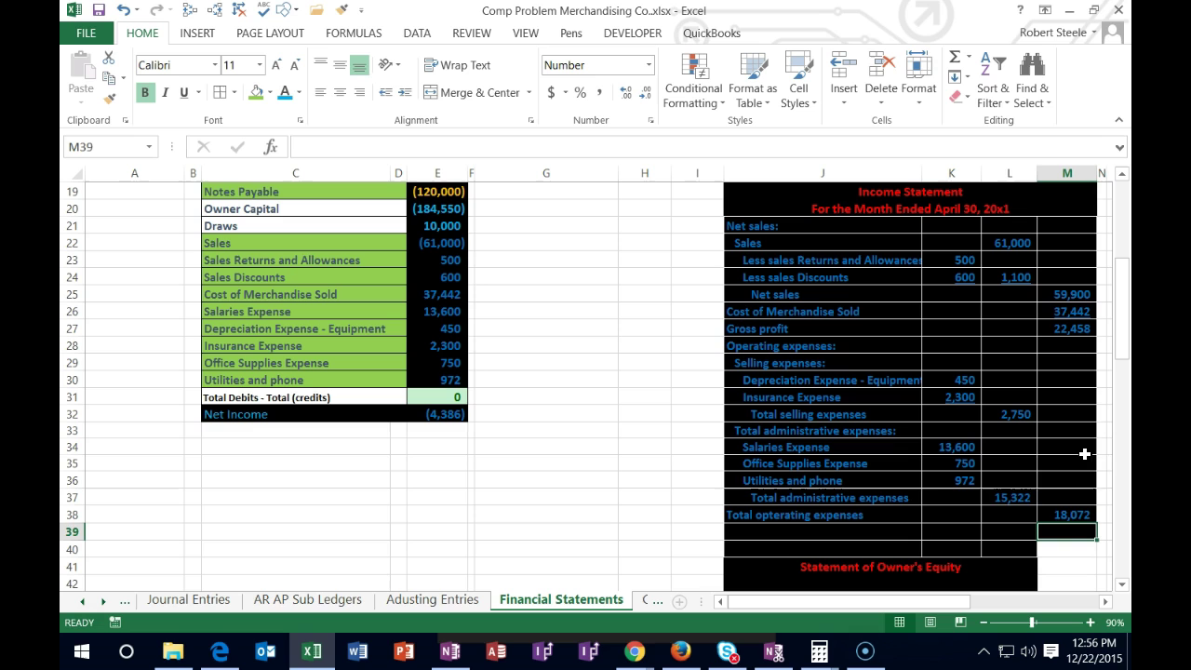
# - Underline the total administrative expenses amount in L37
pyautogui.click(1023, 498)
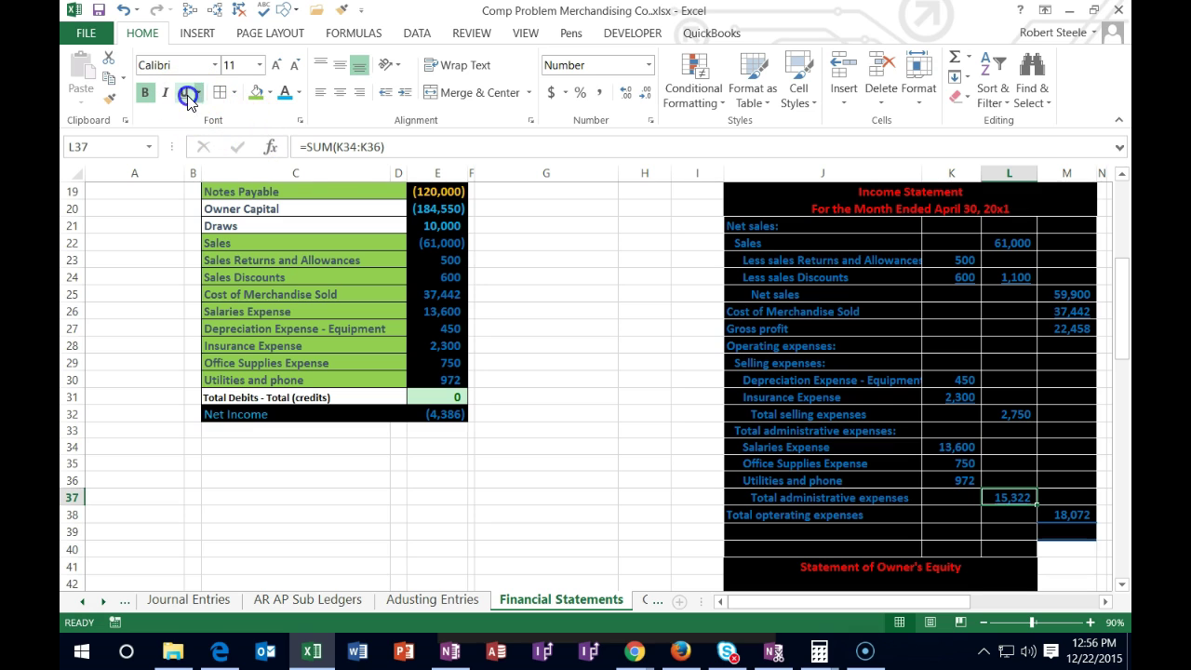
pyautogui.click(959, 447)
pyautogui.click(1067, 521)
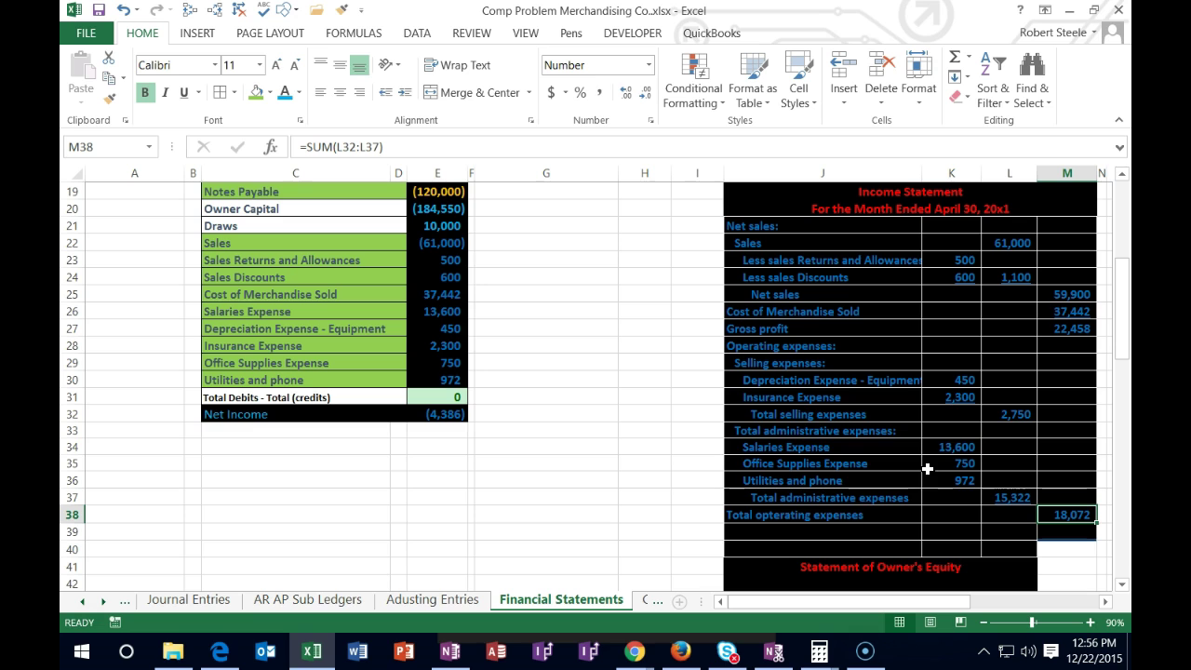
# - Check the sum of the trial balance expenses E26:E30 against the total operating expenses on the income statement
pyautogui.click(451, 262)
pyautogui.moveTo(451, 263); pyautogui.dragTo(438, 328)
pyautogui.click(441, 260)
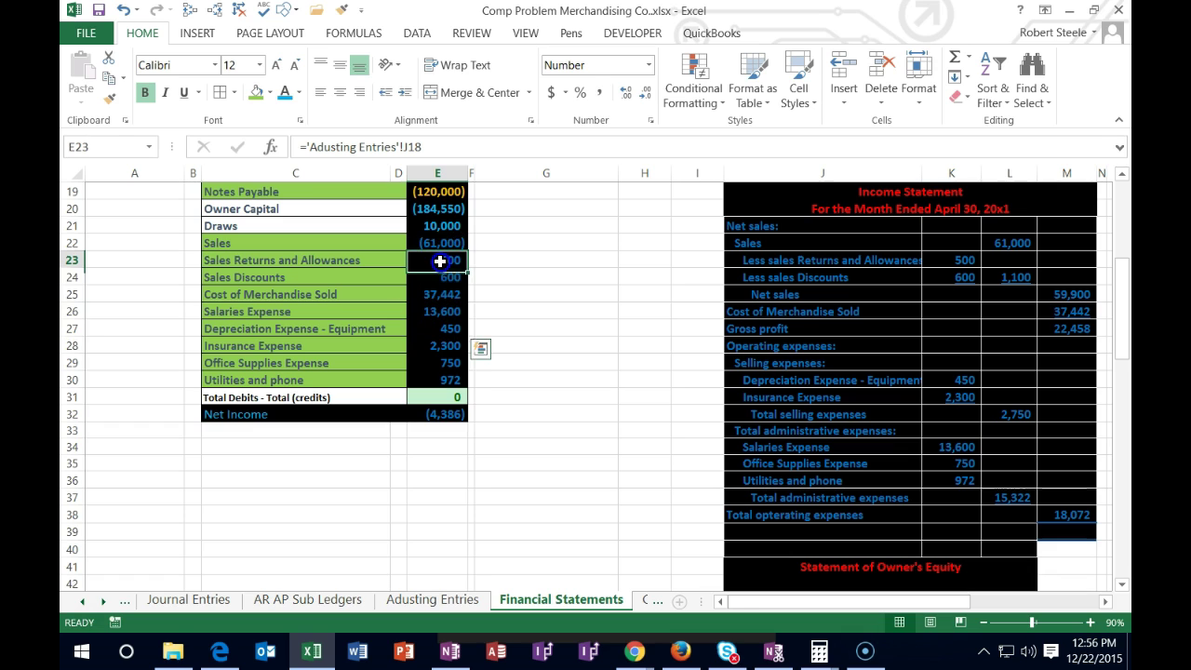
pyautogui.click(440, 273)
pyautogui.click(440, 296)
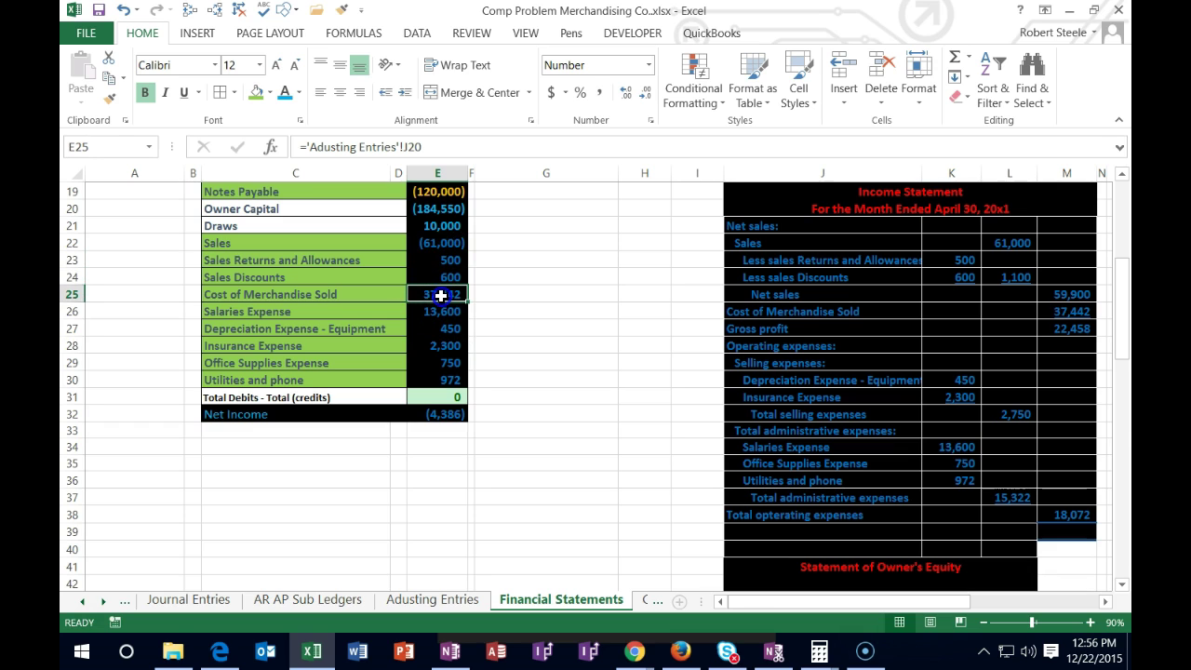
pyautogui.click(438, 312)
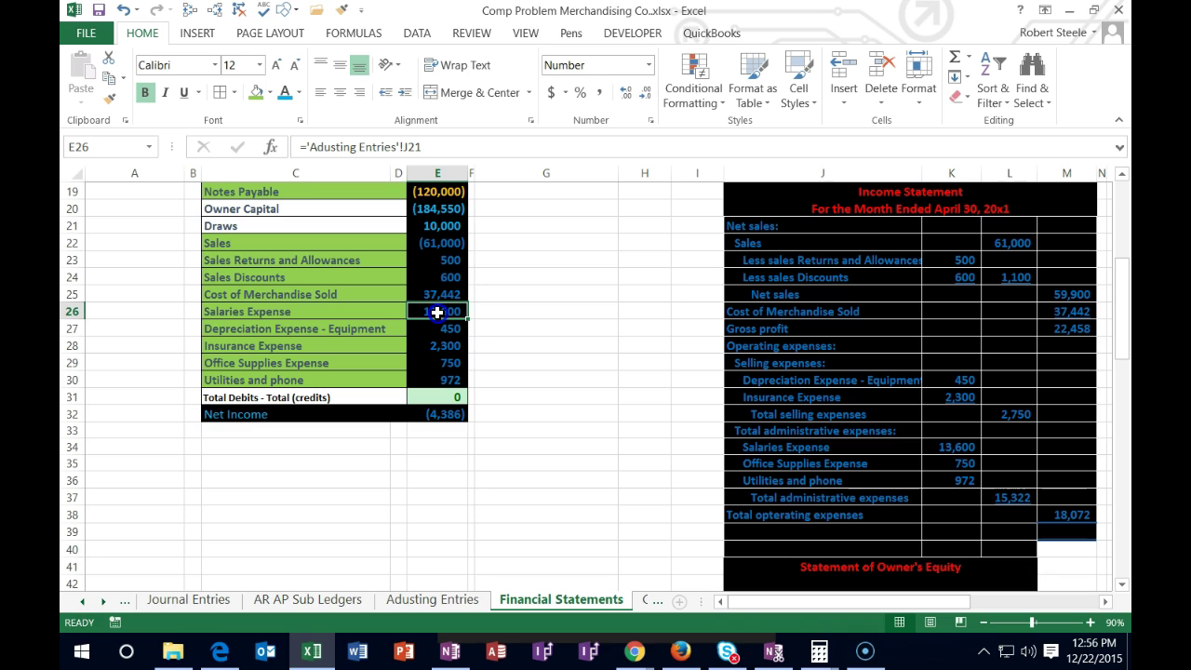
pyautogui.moveTo(437, 313); pyautogui.dragTo(438, 379)
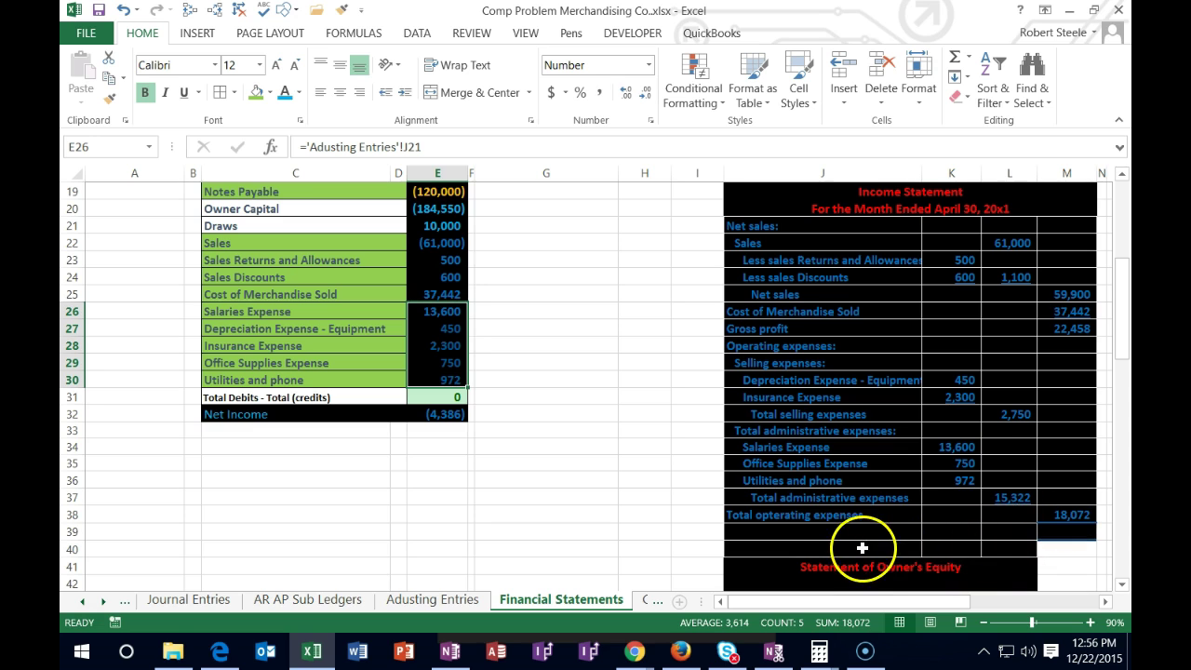
# - Enter the label "Net income" in J39, below the total operating expenses row
pyautogui.click(753, 531)
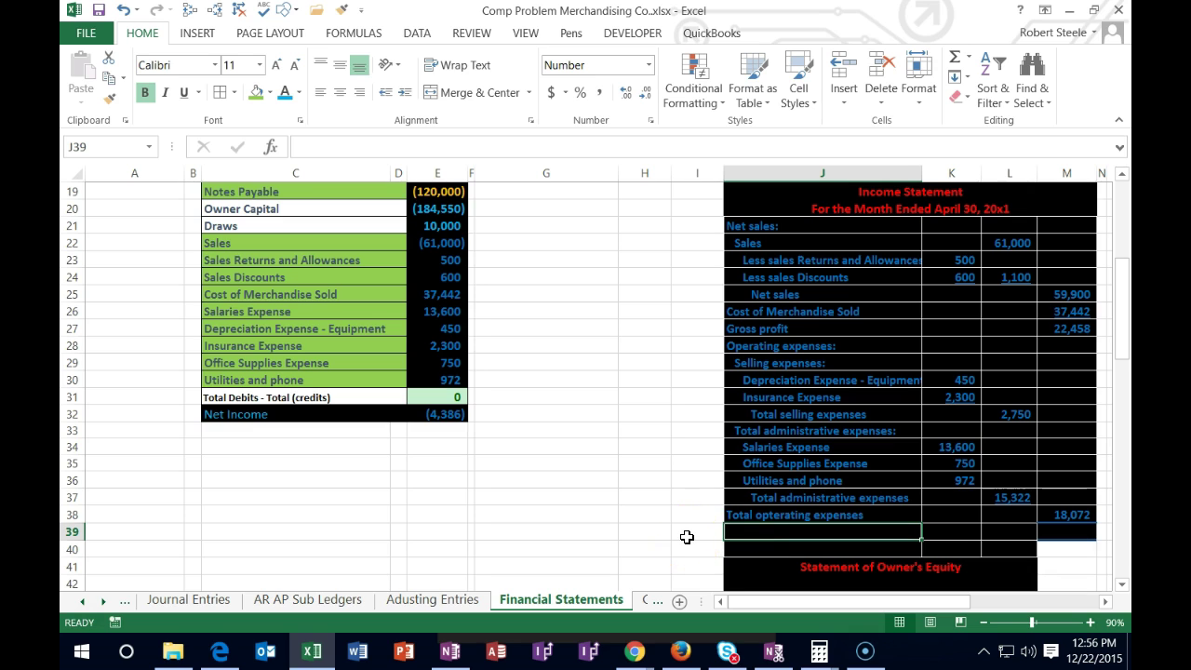
pyautogui.write('Net ne')
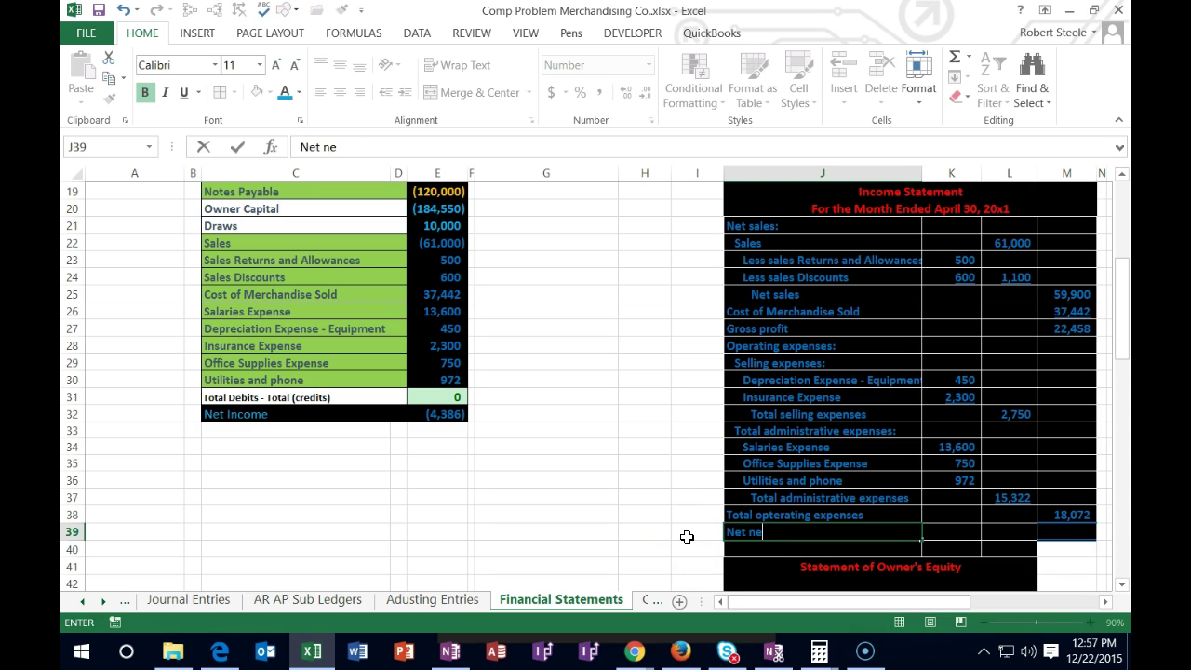
pyautogui.press('BackSpace')
pyautogui.press('BackSpace')
pyautogui.press('BackSpace')
pyautogui.press('Tab')
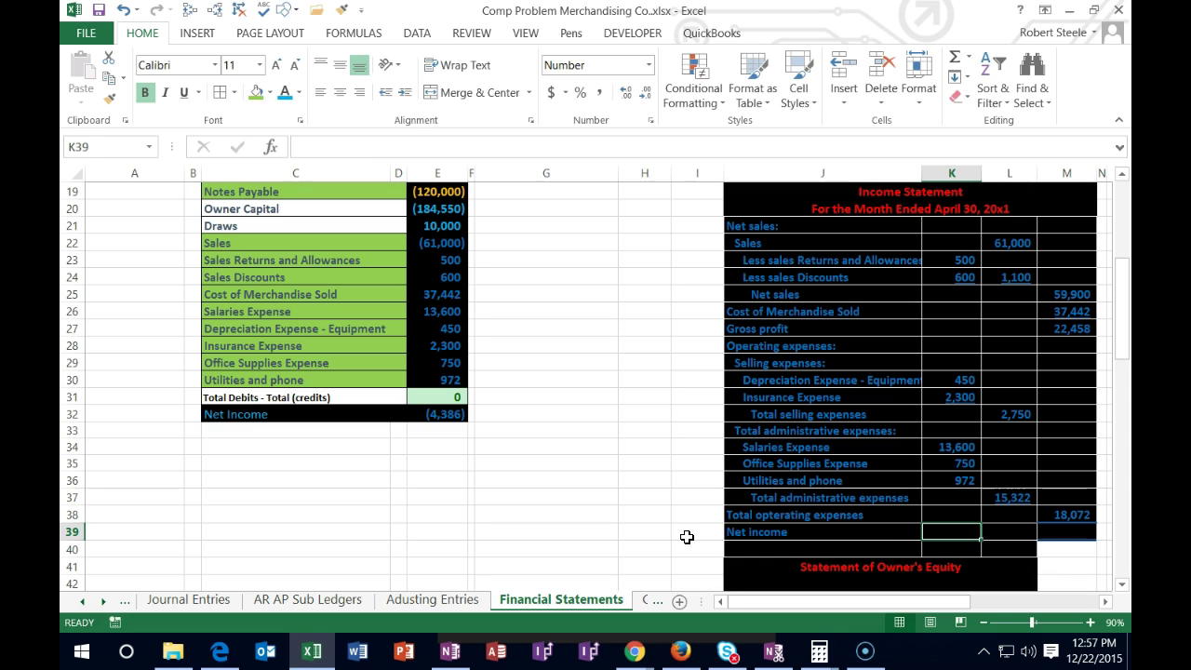
# - Start the net income formula in M39 with a reference to the gross profit in M27
pyautogui.press('Tab')
pyautogui.press('Tab')
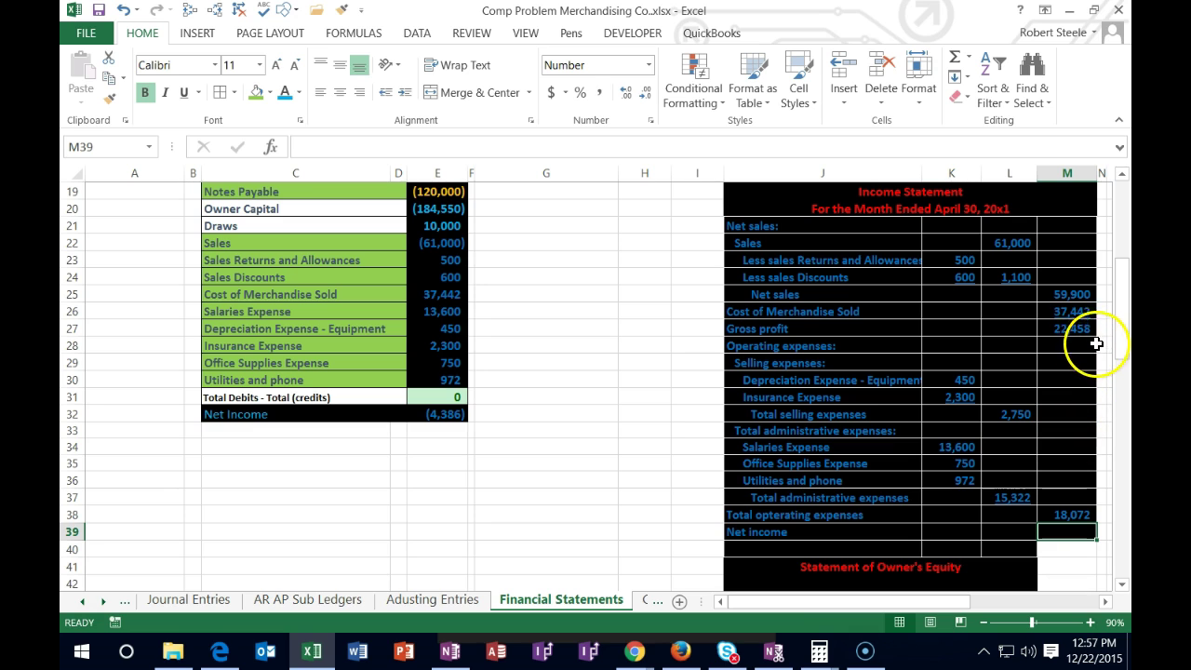
pyautogui.moveTo(1075, 294); pyautogui.dragTo(1077, 307)
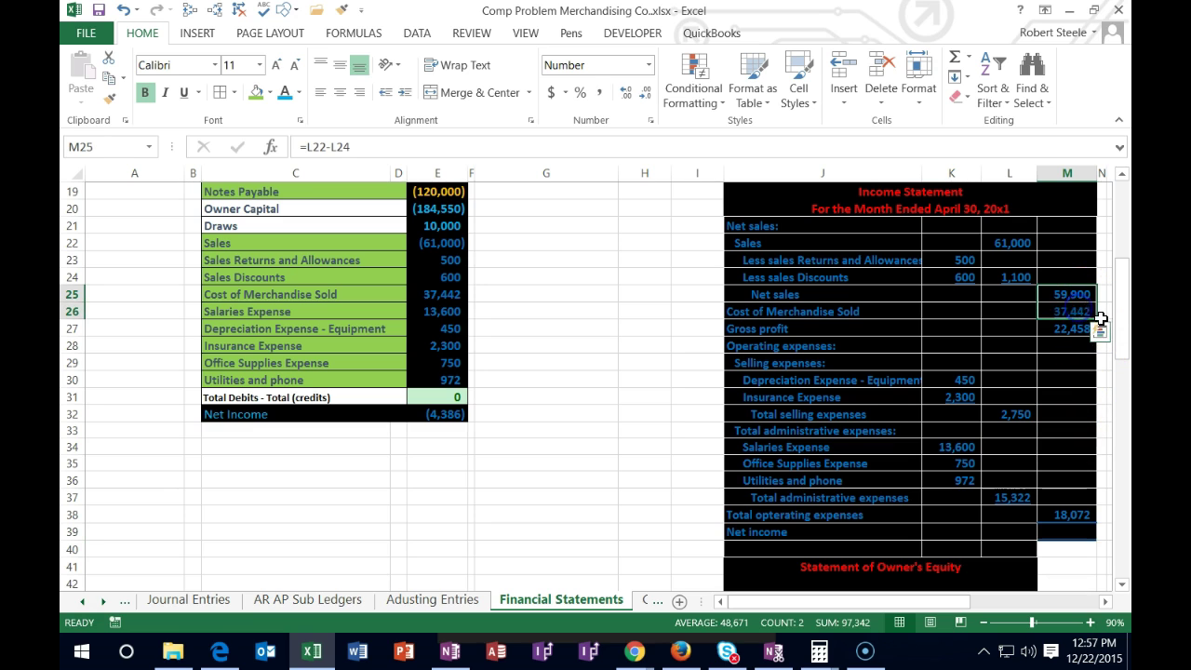
pyautogui.click(1064, 329)
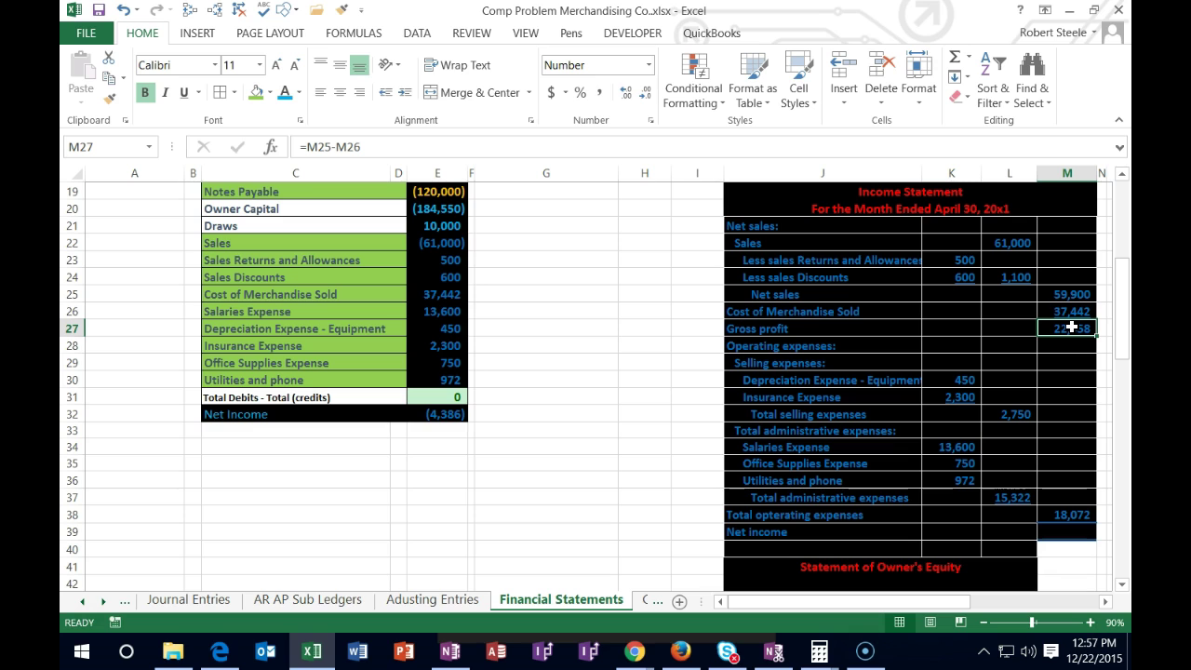
pyautogui.click(1070, 514)
pyautogui.click(1075, 532)
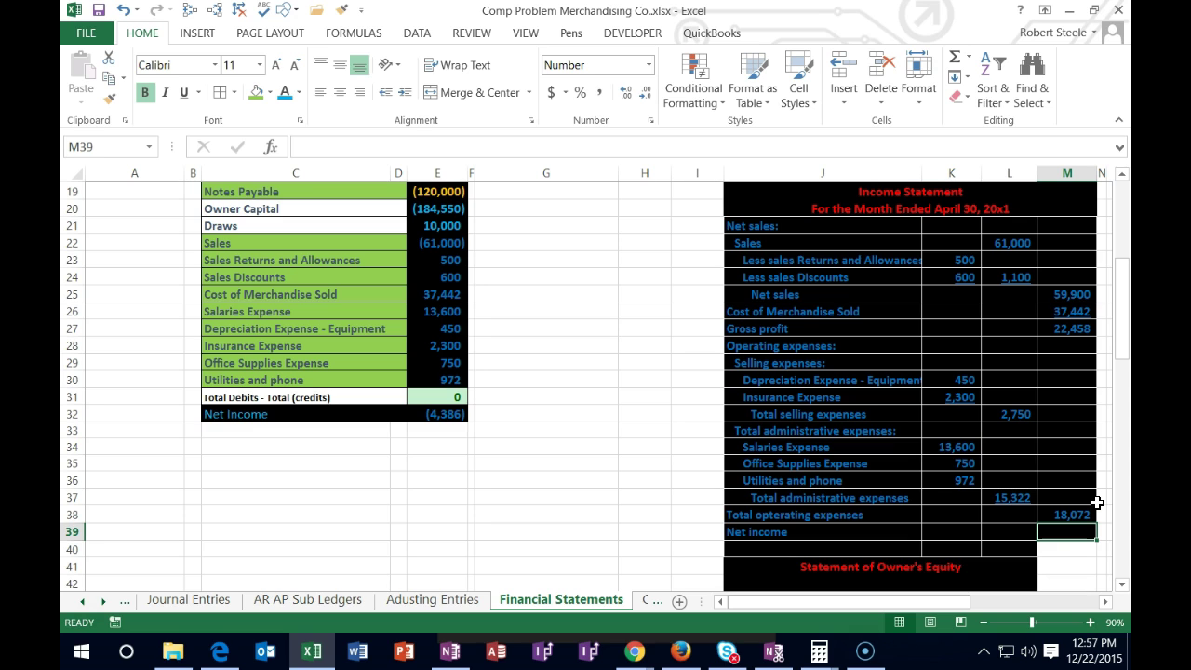
pyautogui.write('=')
pyautogui.click(1063, 329)
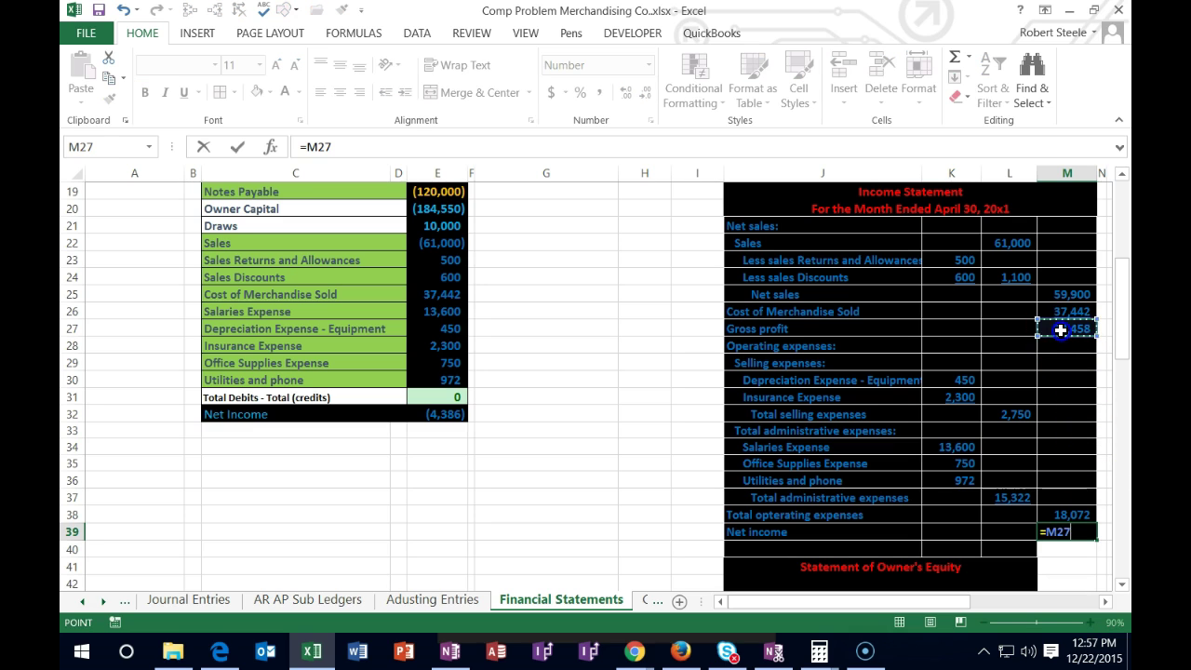